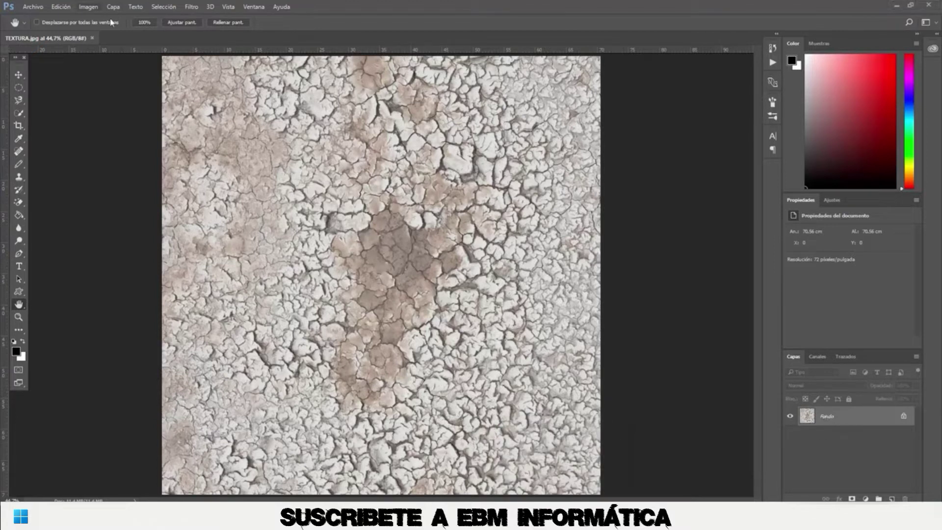
Desaturate the TEXTURA.jpg texture to grey and invert it into a negative with Ctrl+I.
{"action": "left_click", "coordinate": [94, 7]}
{"action": "mouse_move", "coordinate": [158, 36]}
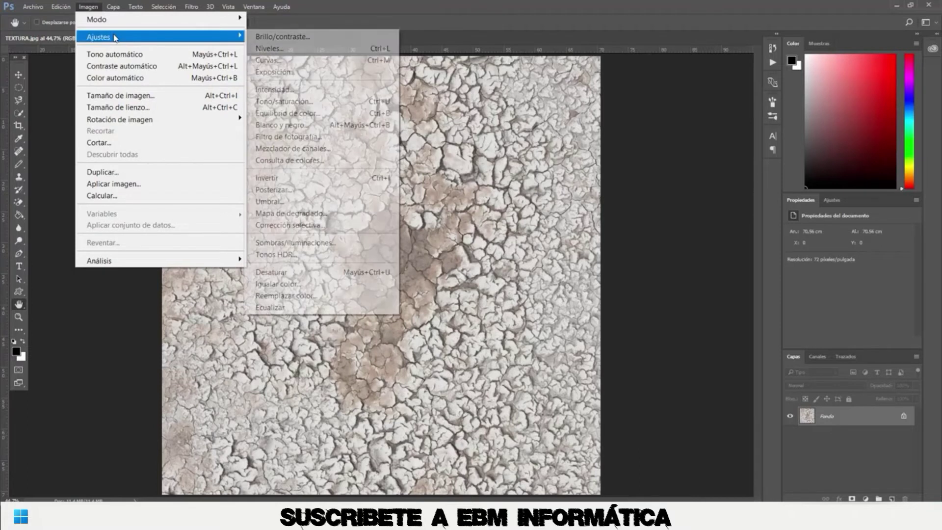
{"action": "left_click", "coordinate": [357, 272]}
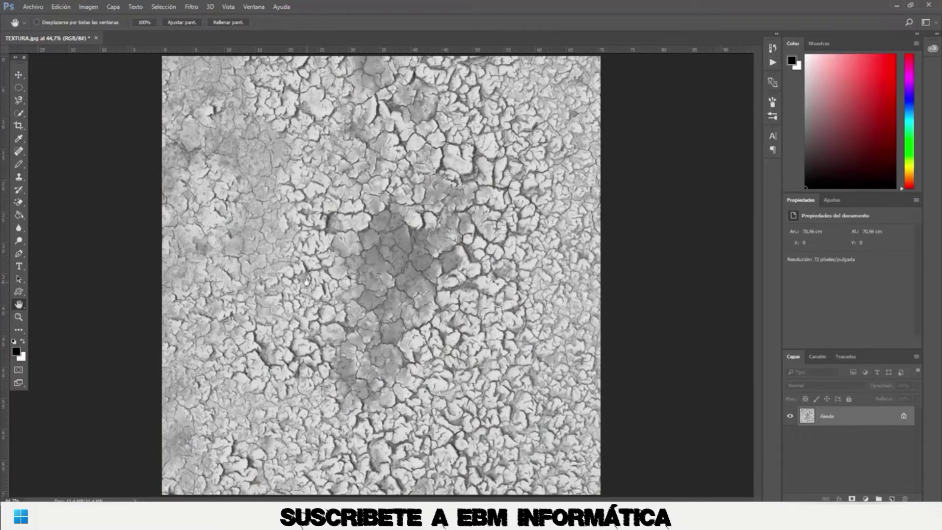
{"action": "key", "text": "ctrl+i"}
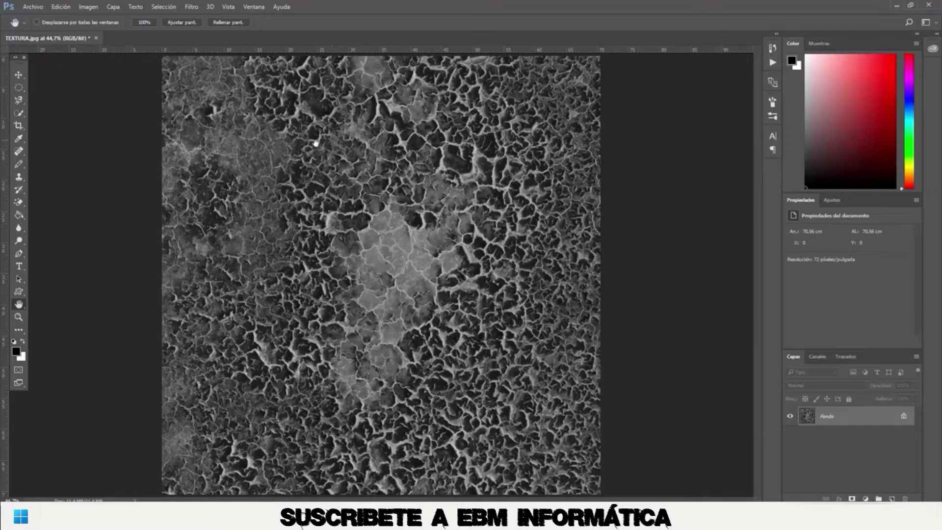
{"action": "left_click", "coordinate": [88, 7]}
{"action": "mouse_move", "coordinate": [160, 37]}
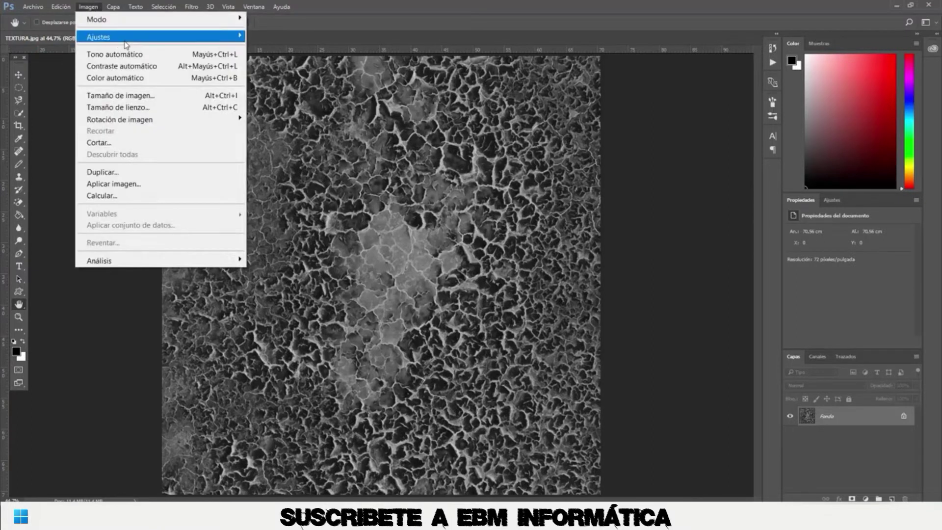
Apply Levels to the inverted texture with input values 23, 1,24 and 148.
{"action": "left_click", "coordinate": [329, 50]}
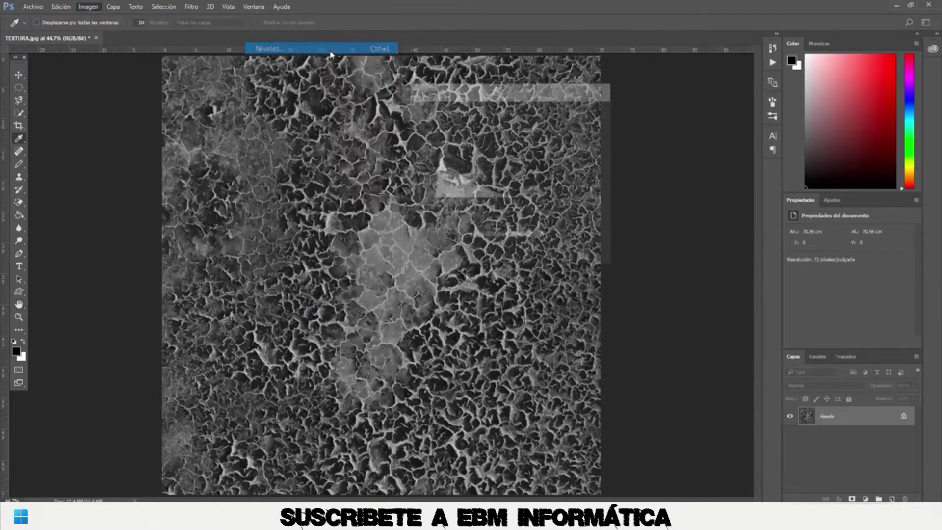
{"action": "left_click", "coordinate": [428, 215]}
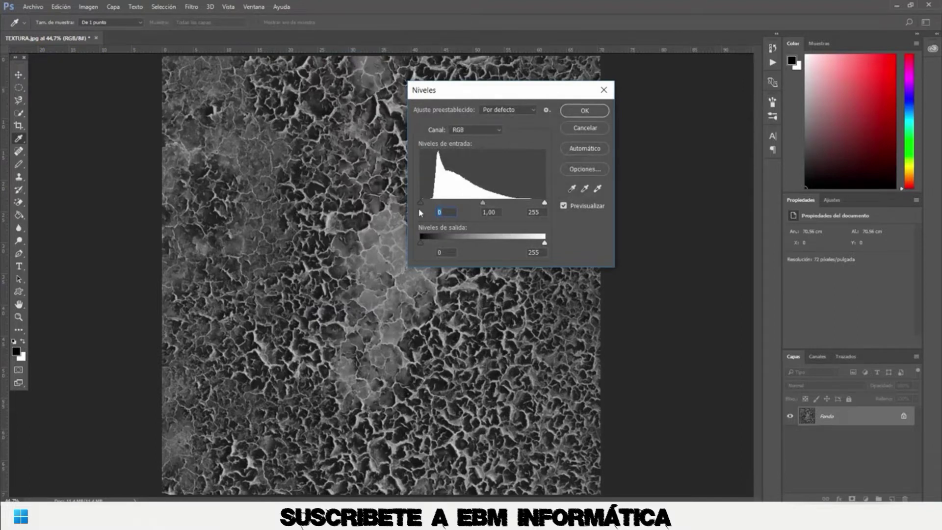
{"action": "type", "text": "23"}
{"action": "key", "text": "Tab"}
{"action": "type", "text": "1,"}
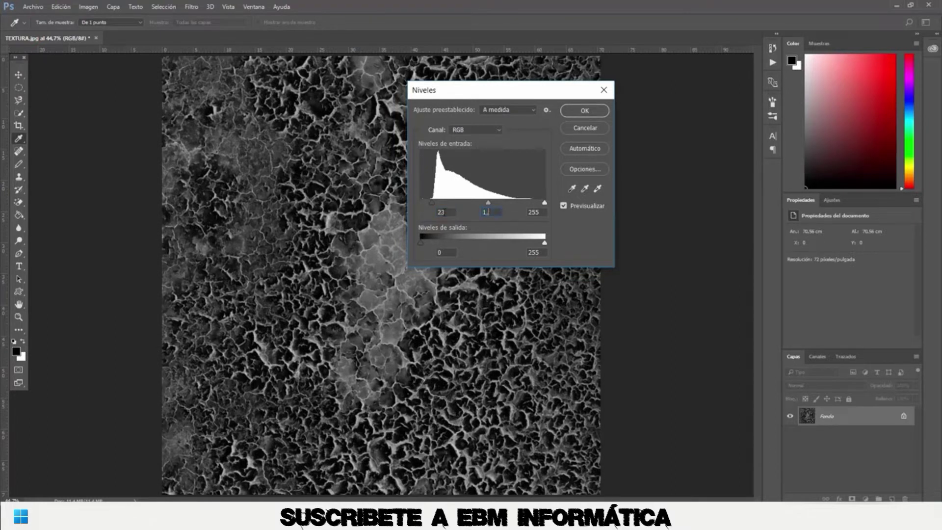
{"action": "type", "text": "24"}
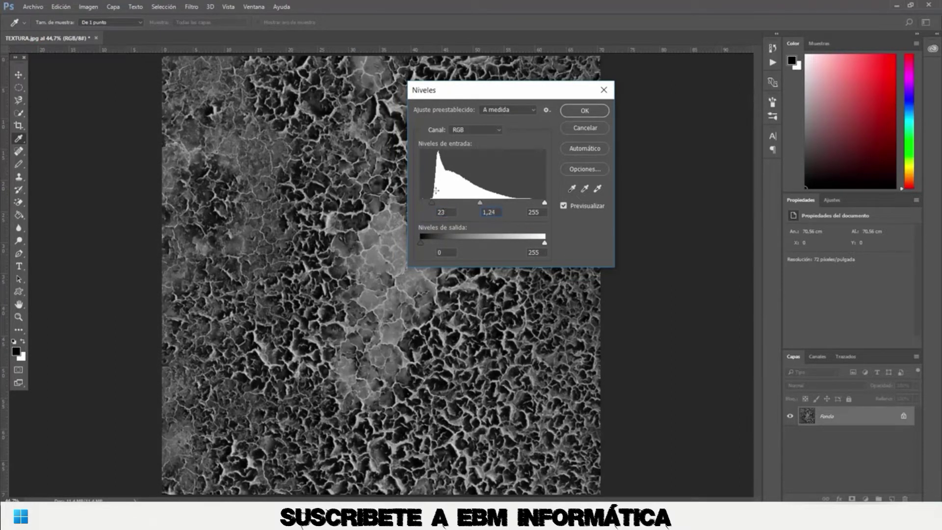
{"action": "key", "text": "Tab"}
{"action": "type", "text": "148"}
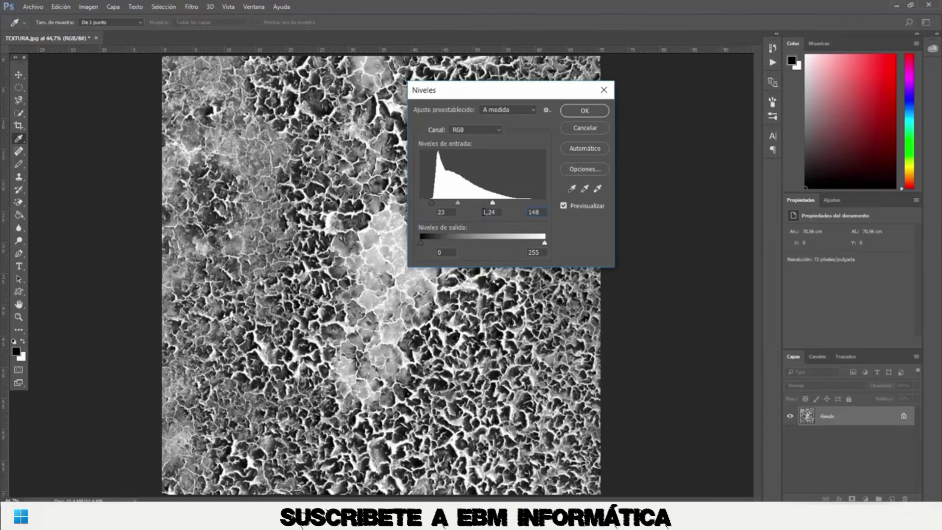
{"action": "left_click", "coordinate": [579, 112]}
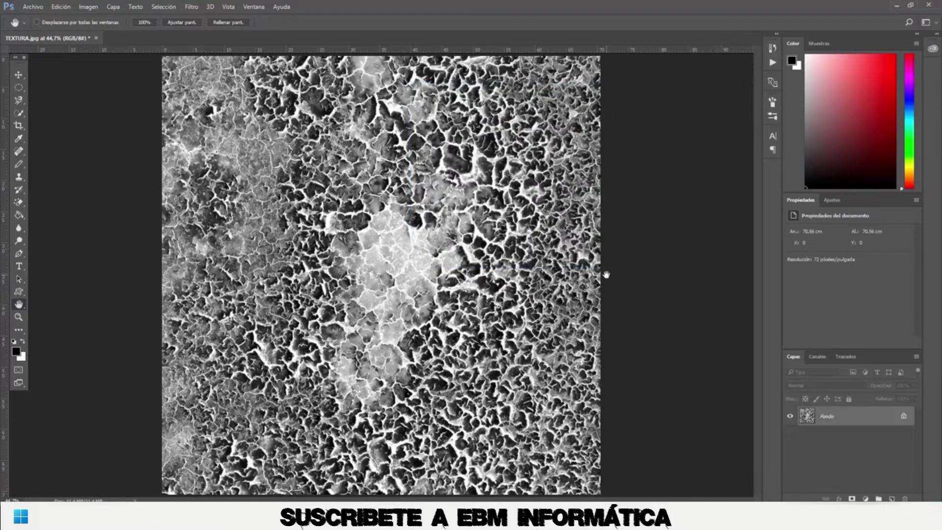
Spherize the texture at 100%, then repeat the Spherize filter twice more.
{"action": "left_click", "coordinate": [192, 7]}
{"action": "mouse_move", "coordinate": [213, 155]}
{"action": "left_click", "coordinate": [447, 202]}
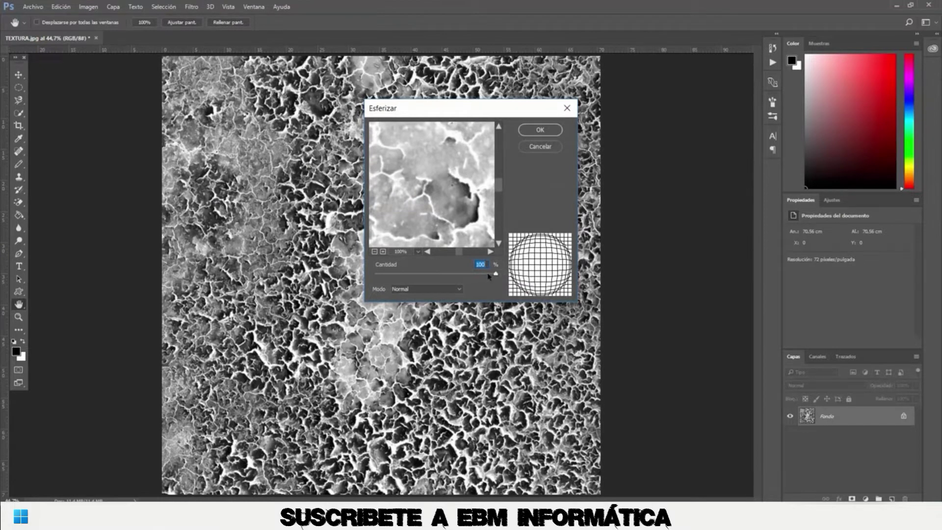
{"action": "left_click", "coordinate": [539, 131]}
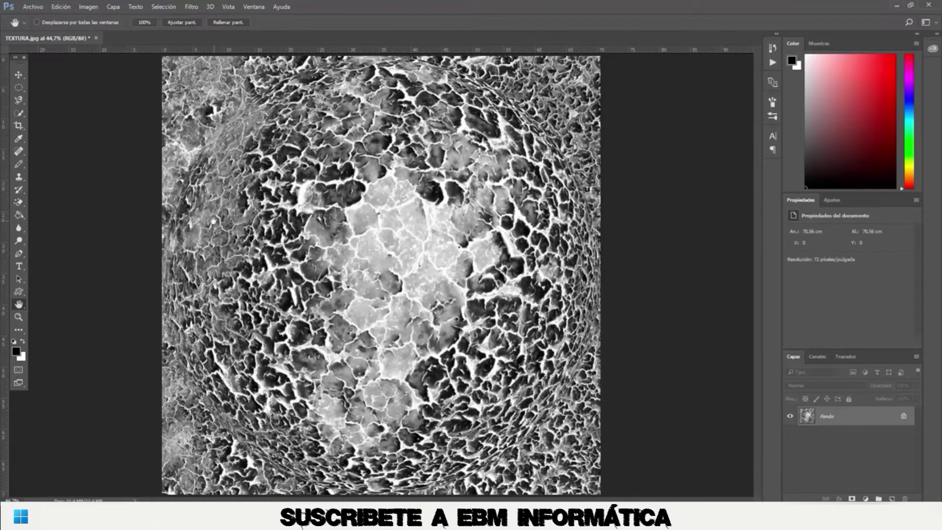
{"action": "left_click", "coordinate": [192, 7]}
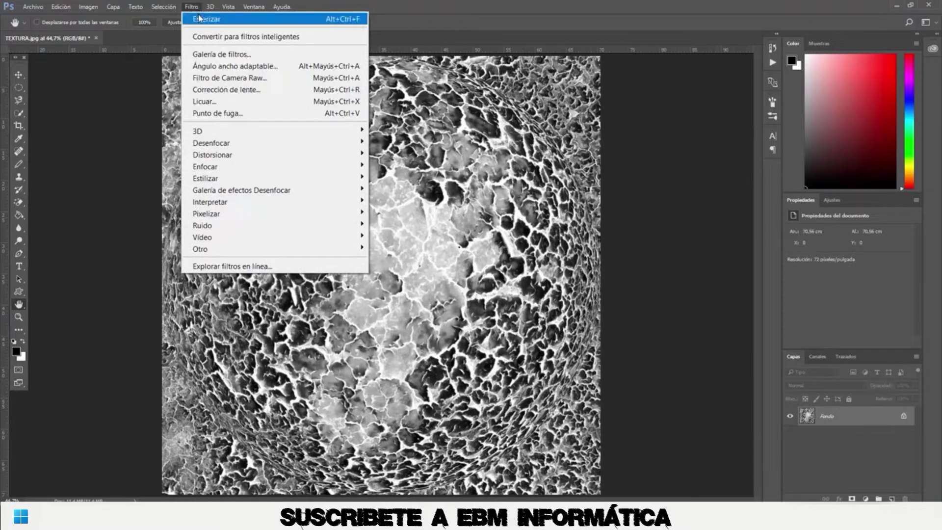
{"action": "left_click", "coordinate": [201, 19]}
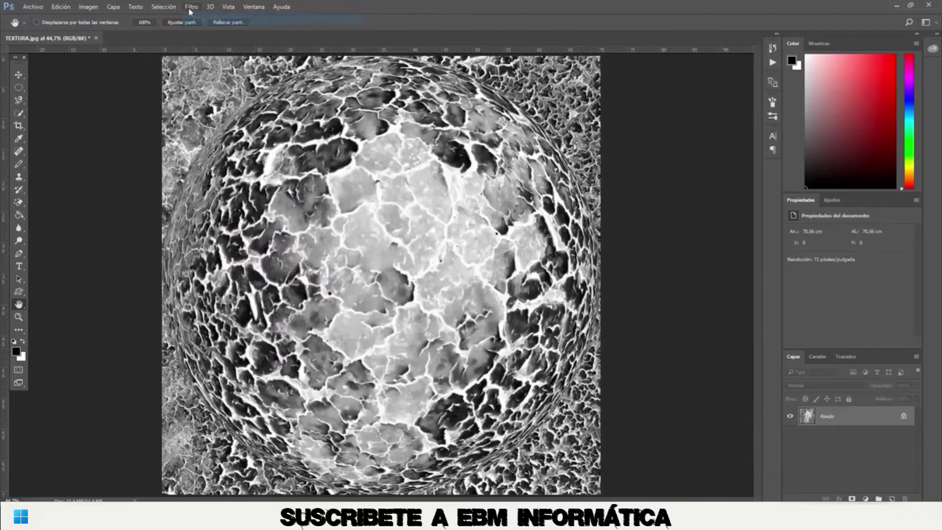
{"action": "left_click", "coordinate": [204, 19]}
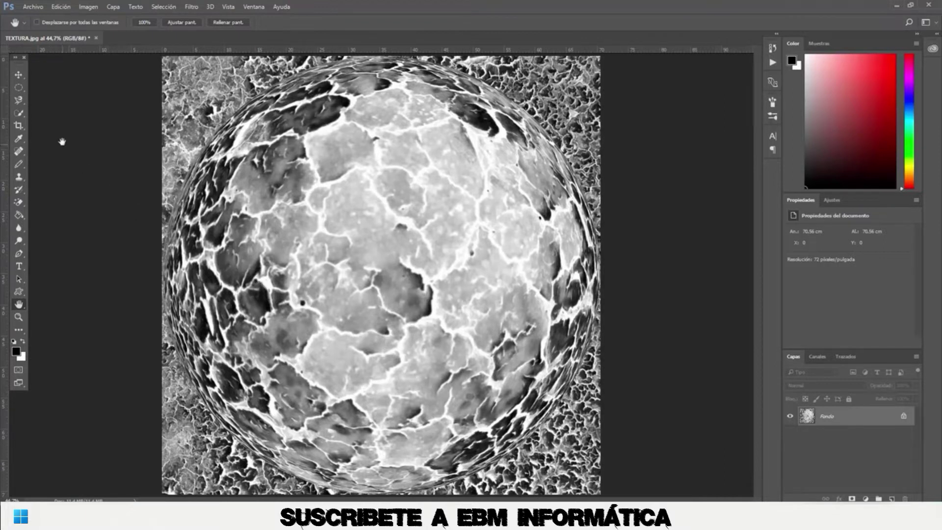
Draw an elliptical marquee and transform it to fit the sphere's outline exactly.
{"action": "left_click", "coordinate": [18, 87]}
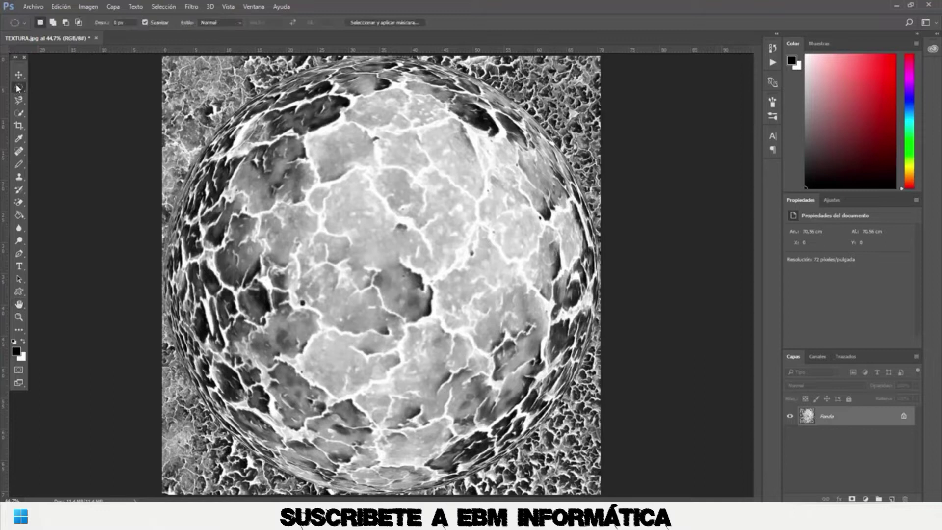
{"action": "mouse_move", "coordinate": [225, 102]}
{"action": "left_mouse_down"}
{"action": "mouse_move", "coordinate": [536, 462]}
{"action": "mouse_move", "coordinate": [598, 437]}
{"action": "mouse_move", "coordinate": [605, 420]}
{"action": "mouse_move", "coordinate": [605, 455]}
{"action": "mouse_move", "coordinate": [557, 463]}
{"action": "left_mouse_up"}
{"action": "left_click", "coordinate": [173, 9]}
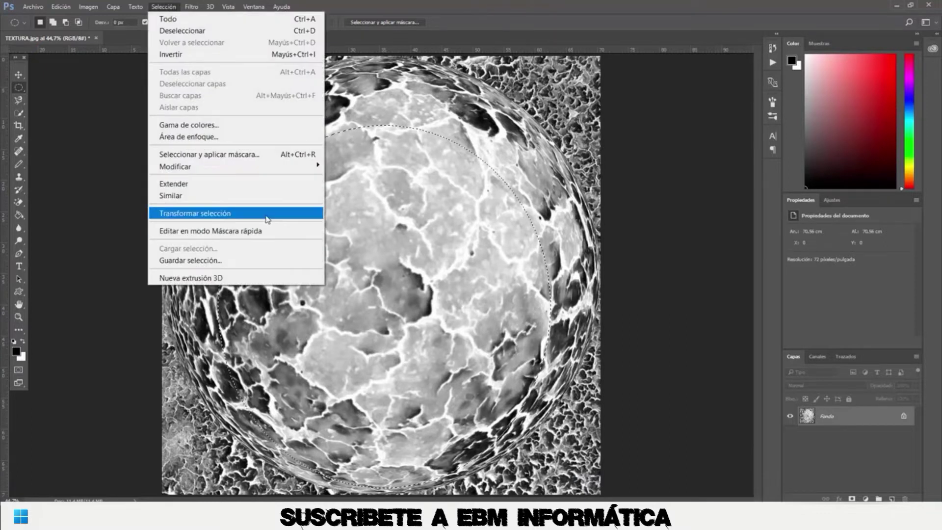
{"action": "left_click", "coordinate": [267, 214]}
{"action": "left_click_drag", "start_coordinate": [218, 306], "coordinate": [170, 305]}
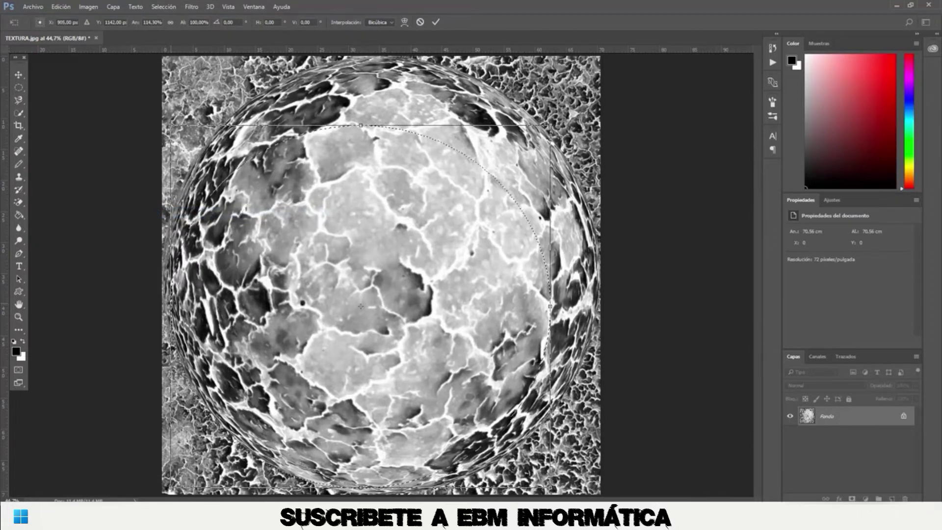
{"action": "left_click_drag", "start_coordinate": [367, 129], "coordinate": [369, 69]}
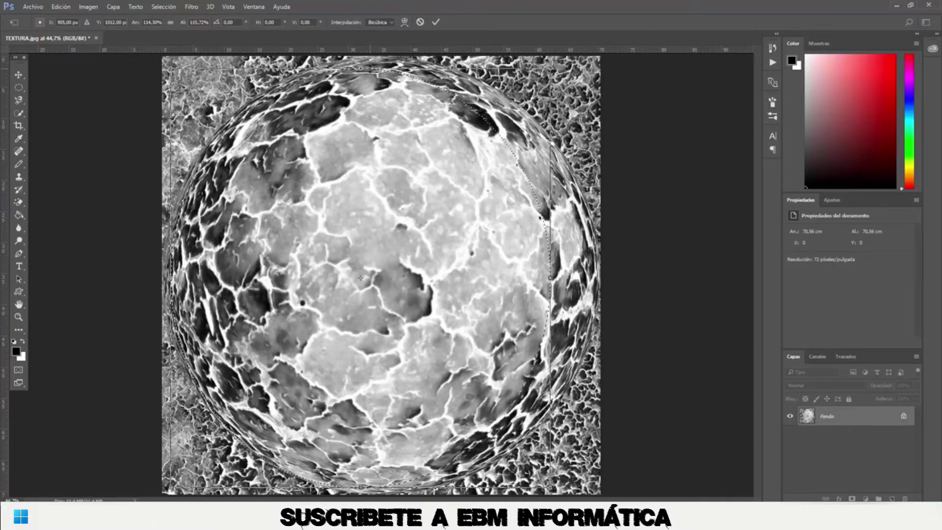
{"action": "left_click_drag", "start_coordinate": [550, 277], "coordinate": [595, 279]}
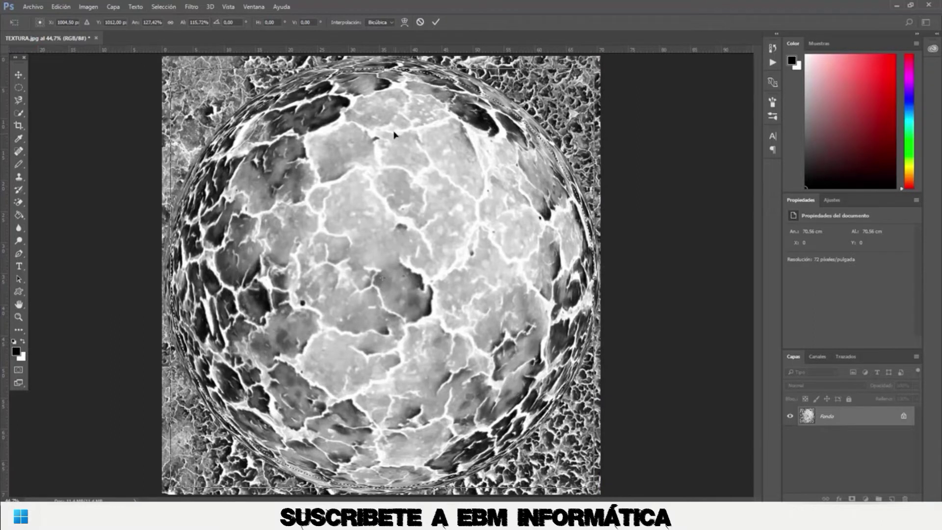
{"action": "left_click_drag", "start_coordinate": [382, 68], "coordinate": [382, 62]}
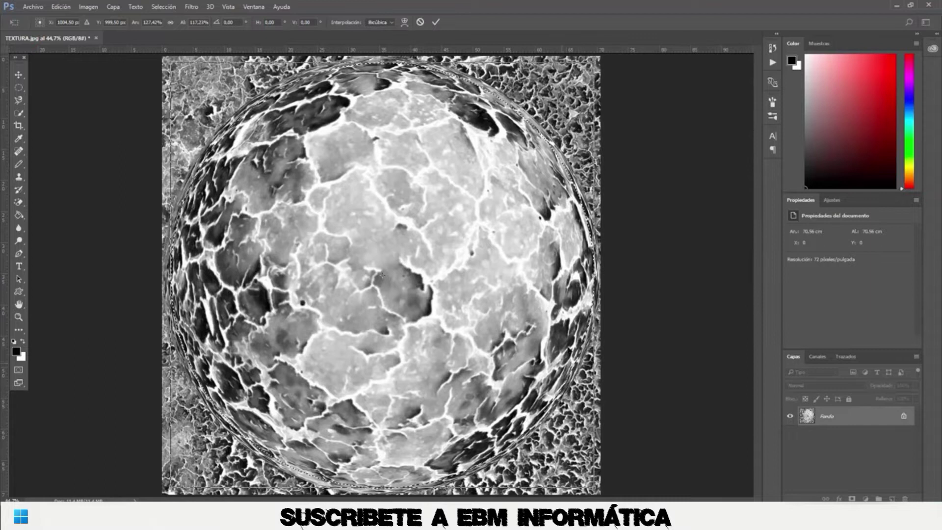
{"action": "left_click", "coordinate": [435, 23]}
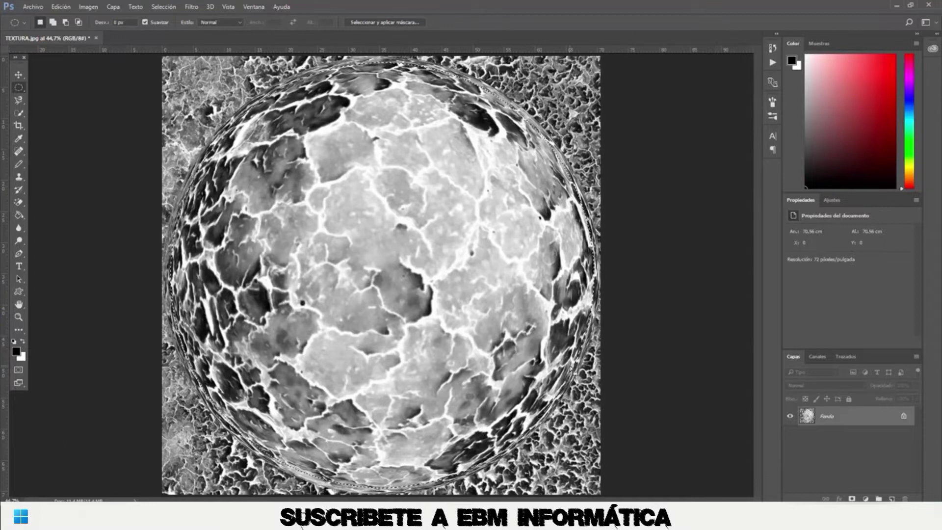
Copy the sphere onto Capa 1 with Ctrl+J and fill the Fondo layer with black.
{"action": "key", "text": "ctrl+j"}
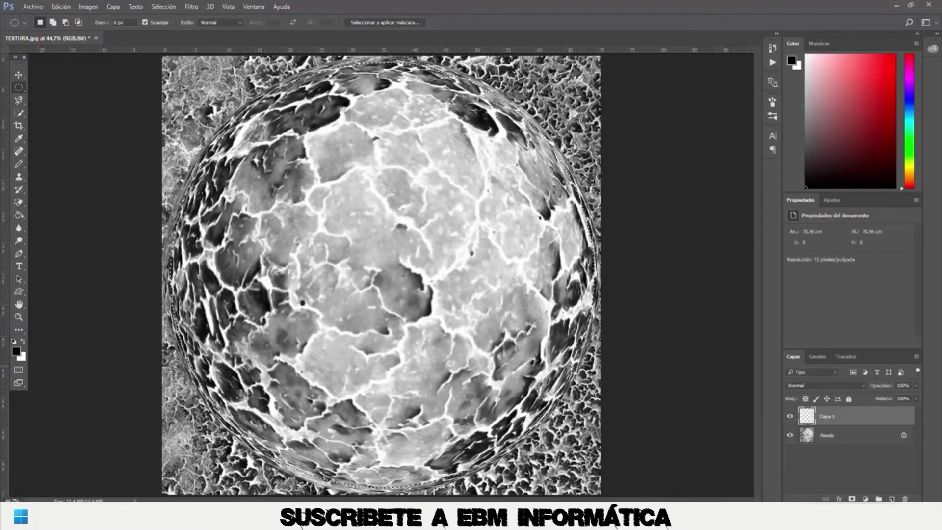
{"action": "left_click", "coordinate": [790, 436]}
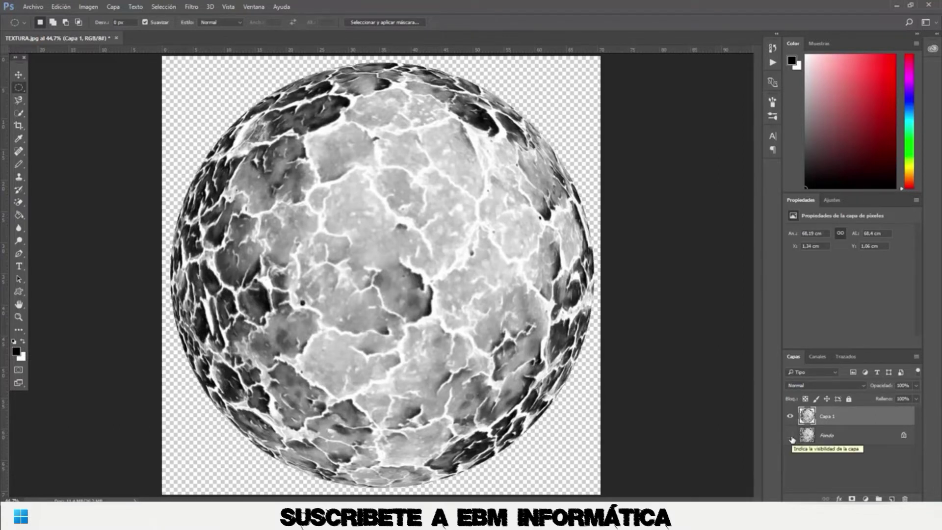
{"action": "left_click", "coordinate": [790, 435]}
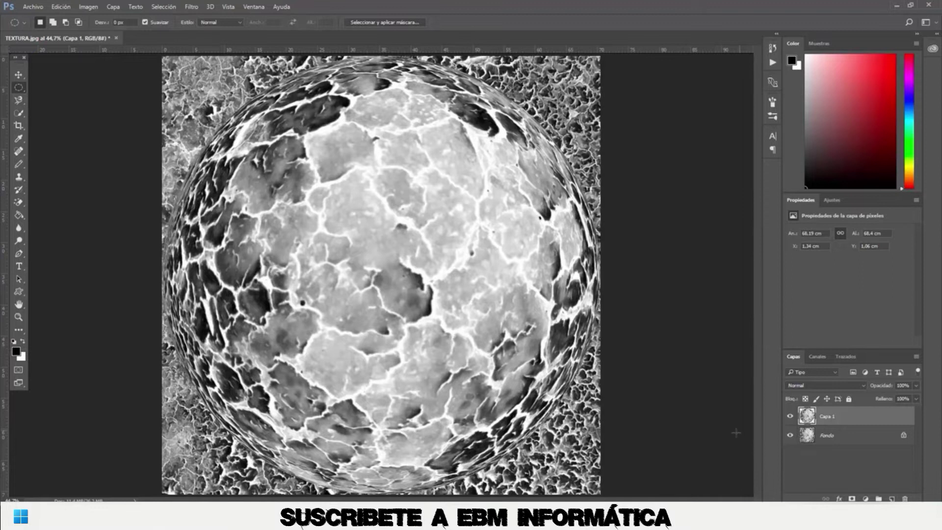
{"action": "left_click", "coordinate": [844, 439]}
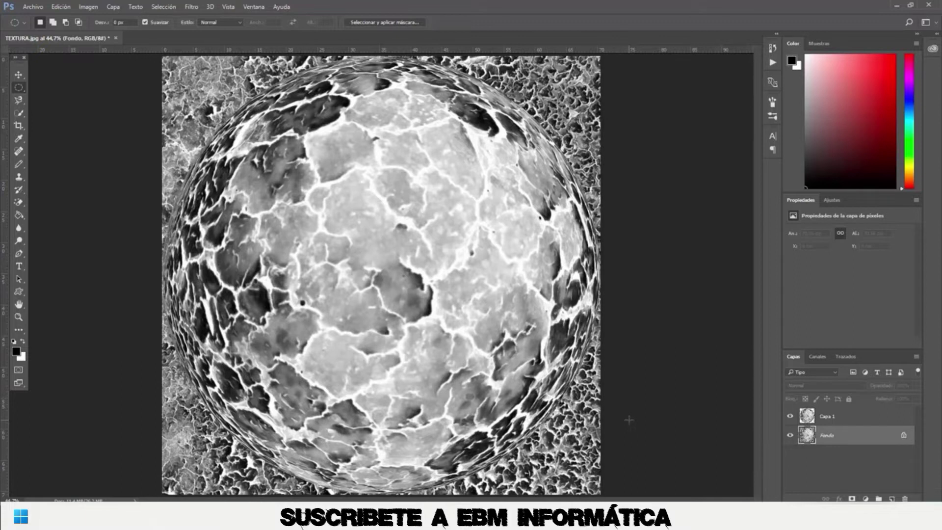
{"action": "key", "text": "alt+BackSpace"}
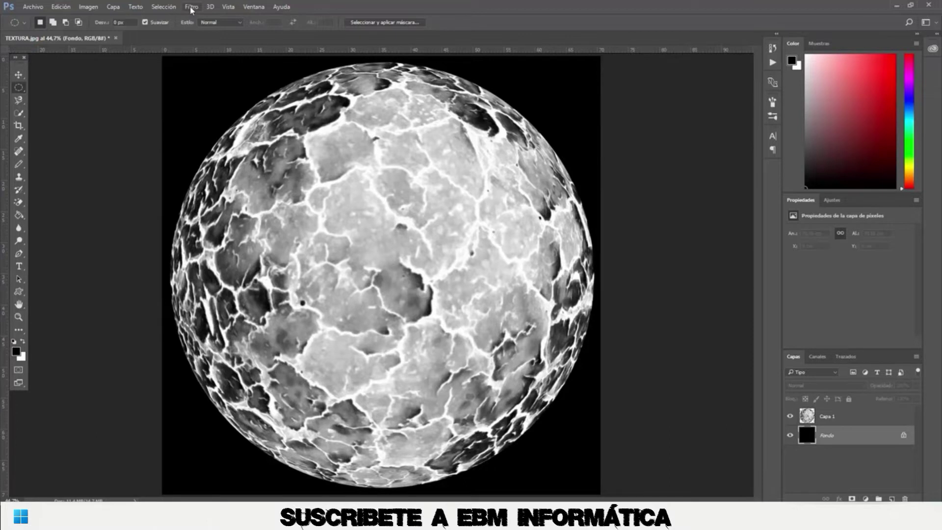
Sharpen Capa 1 with Unsharp Mask at amount 252, radius 3.5 and threshold 0.
{"action": "left_click", "coordinate": [848, 417]}
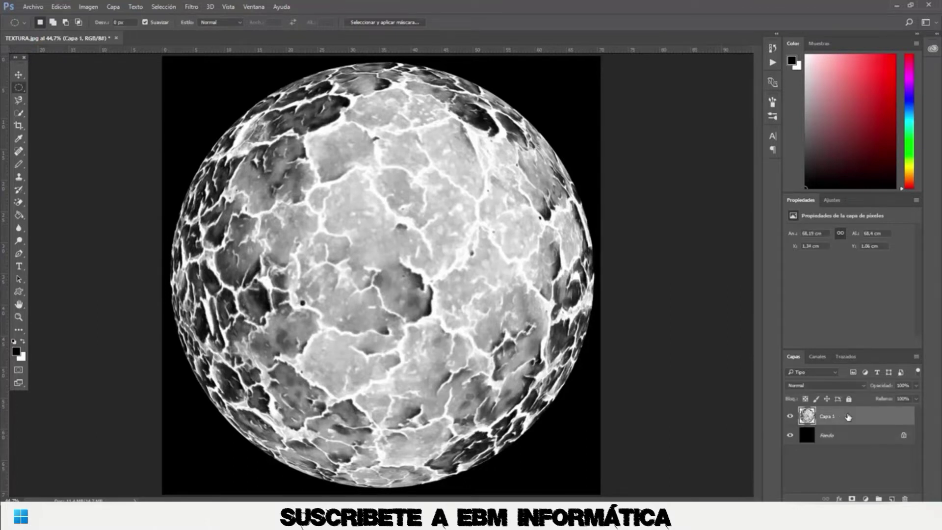
{"action": "left_click", "coordinate": [192, 7]}
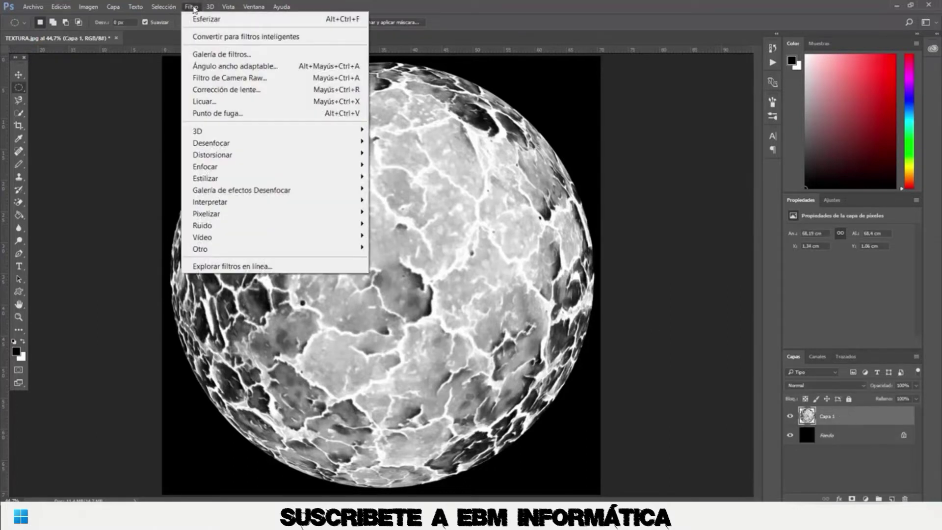
{"action": "mouse_move", "coordinate": [274, 166]}
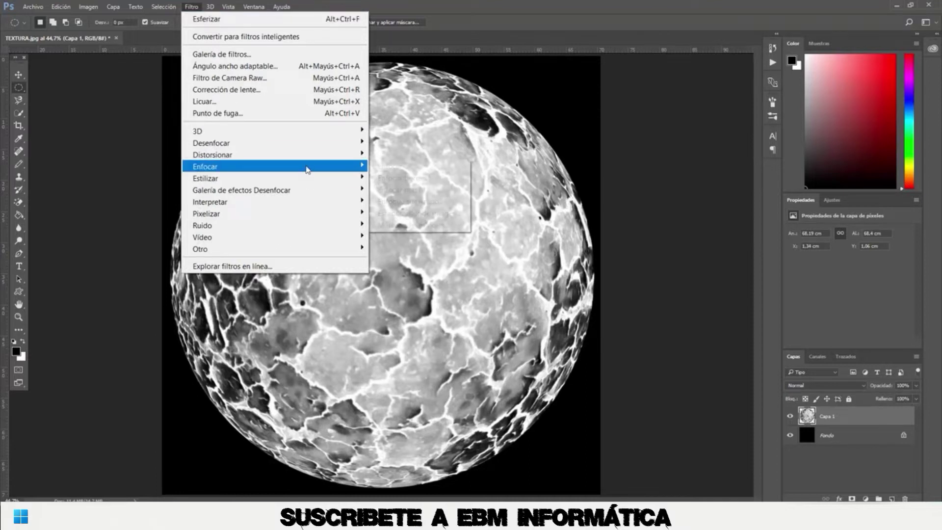
{"action": "left_click", "coordinate": [461, 226]}
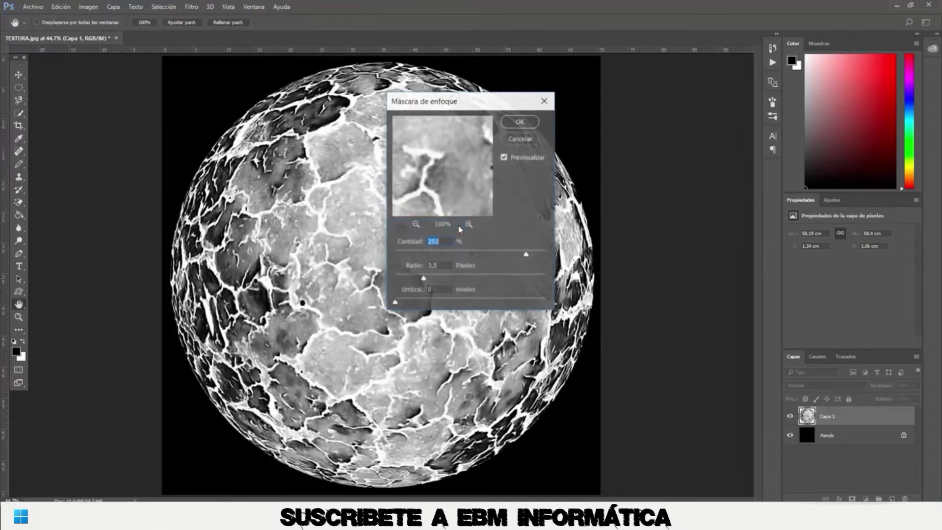
{"action": "left_click", "coordinate": [445, 240]}
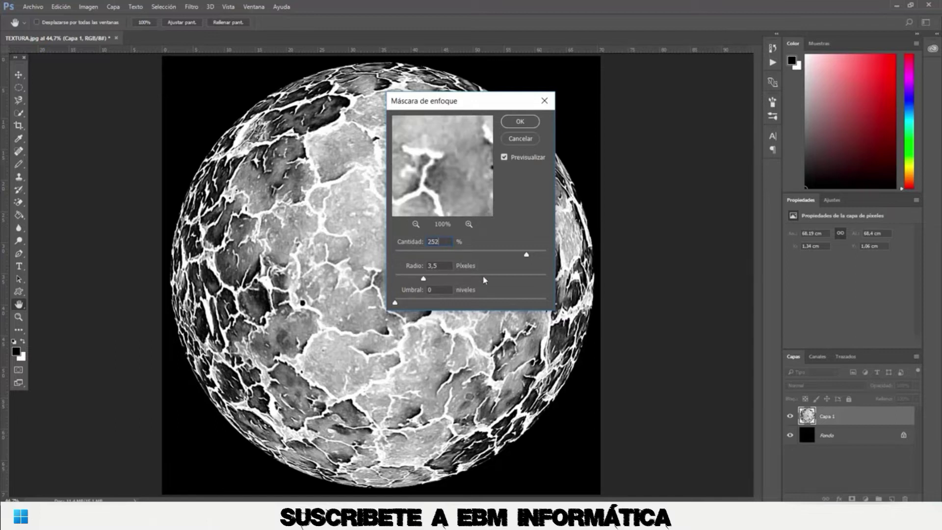
{"action": "left_click_drag", "start_coordinate": [526, 254], "coordinate": [451, 255]}
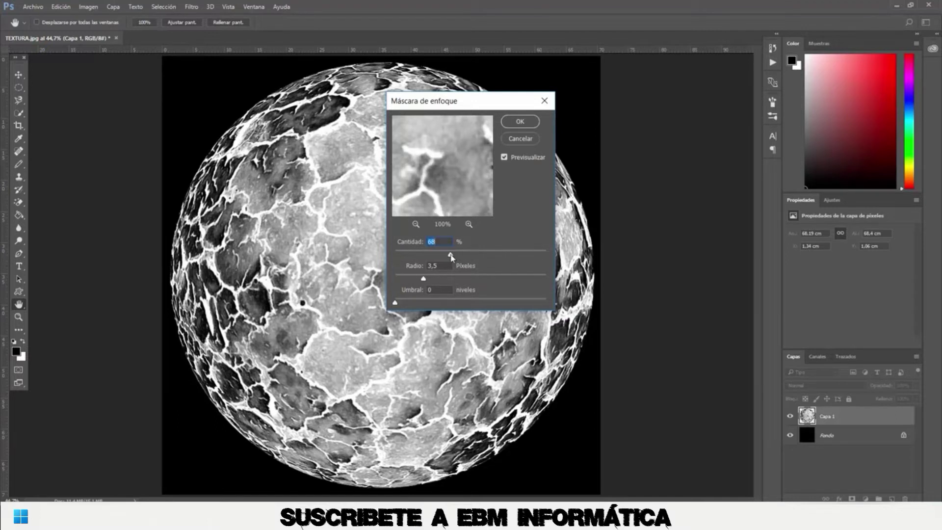
{"action": "key", "text": "ctrl+z"}
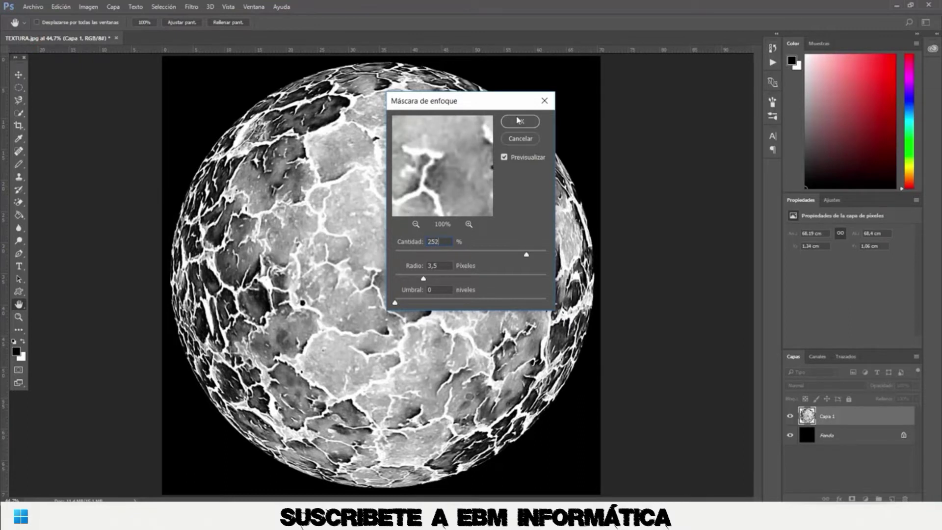
{"action": "left_click", "coordinate": [519, 121]}
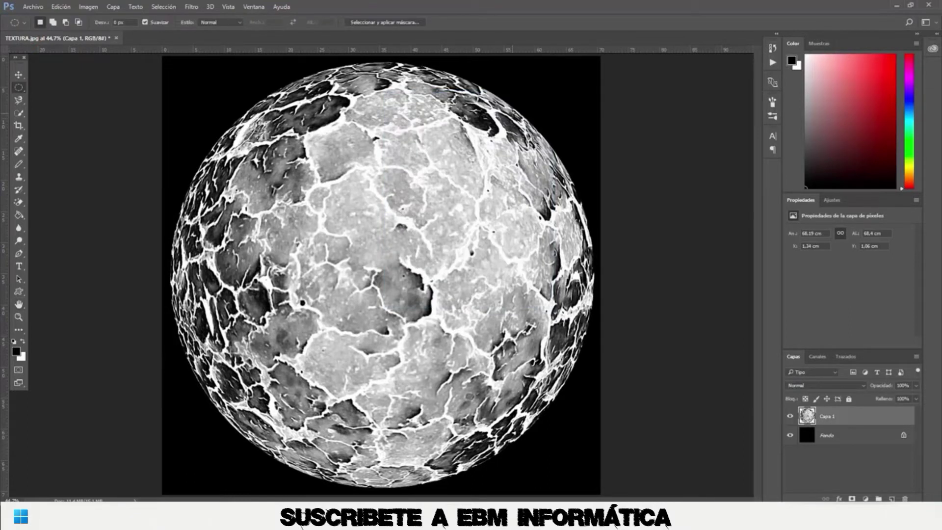
Enlarge the canvas to 200% width and 125% height from Fondo, then reselect Capa 1.
{"action": "left_click", "coordinate": [838, 440]}
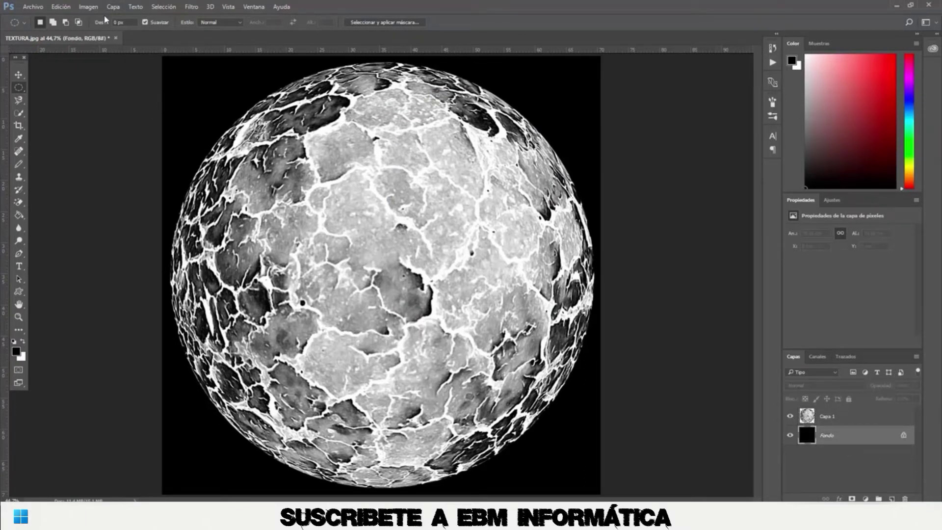
{"action": "left_click", "coordinate": [88, 7]}
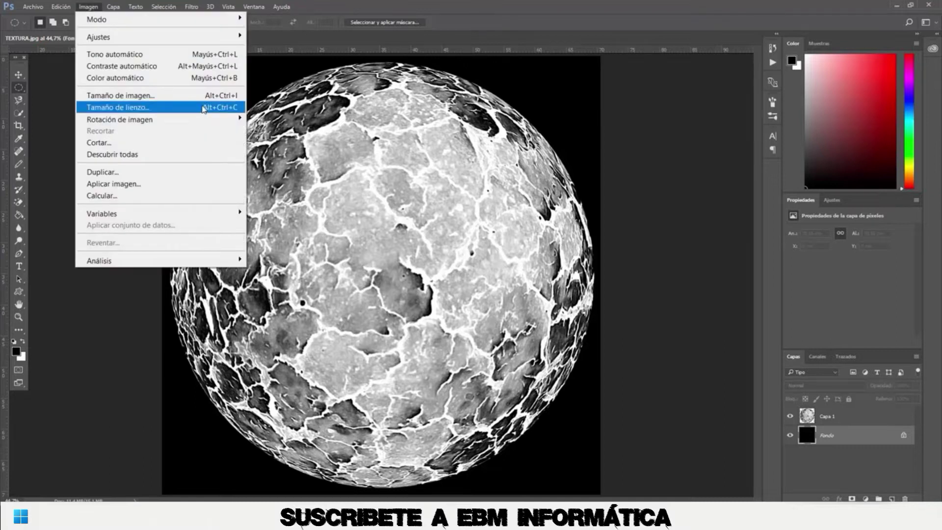
{"action": "left_click", "coordinate": [203, 109]}
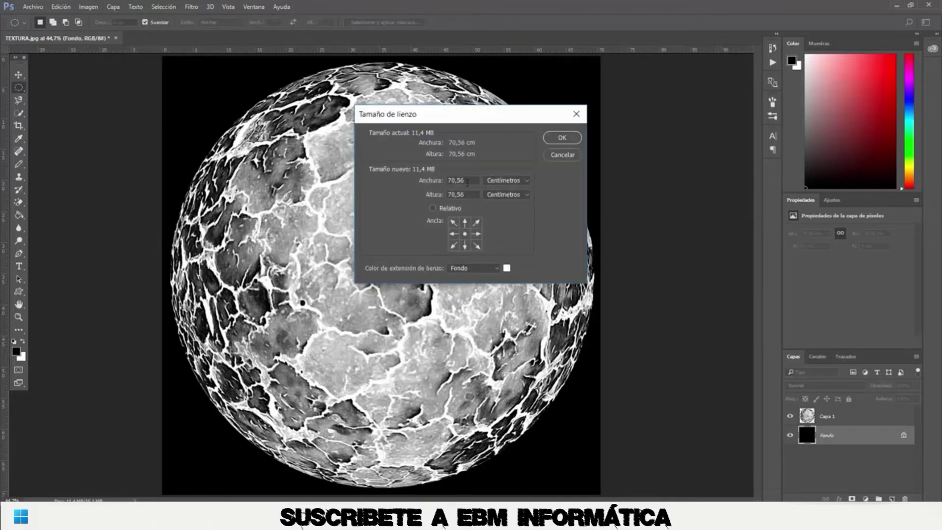
{"action": "left_click", "coordinate": [527, 182]}
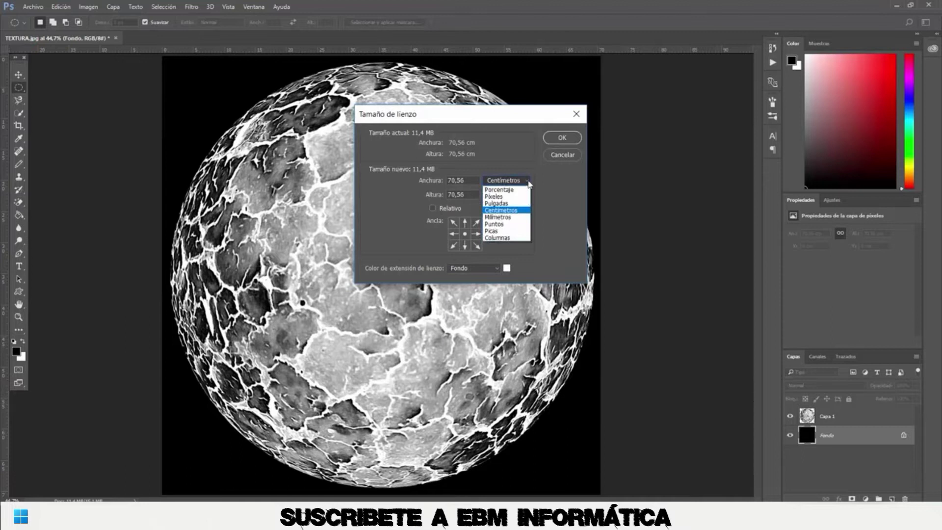
{"action": "left_click", "coordinate": [523, 190]}
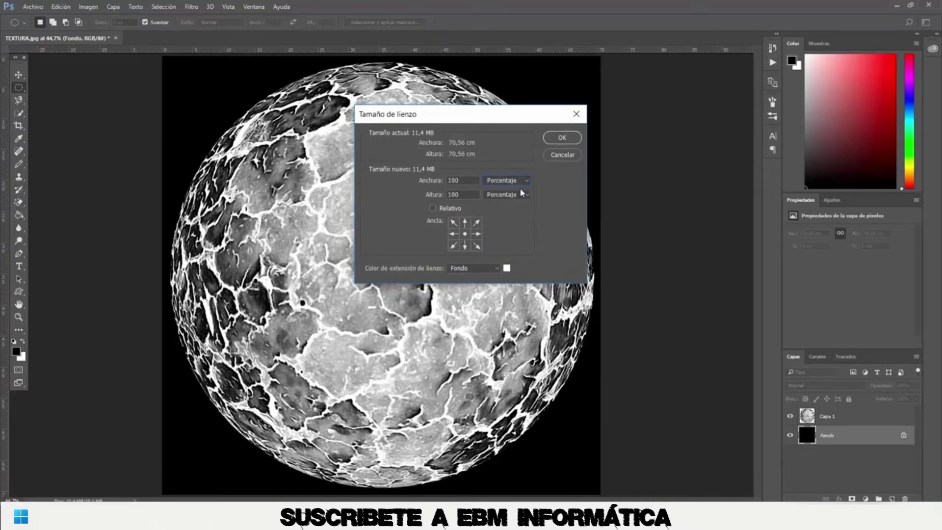
{"action": "double_click", "coordinate": [453, 180]}
{"action": "type", "text": "200"}
{"action": "double_click", "coordinate": [465, 195]}
{"action": "type", "text": "125"}
{"action": "left_click", "coordinate": [562, 139]}
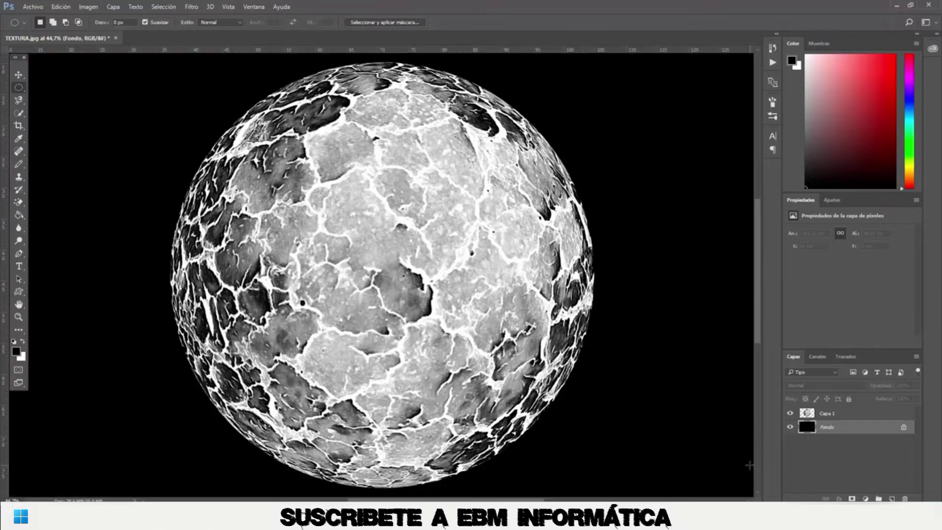
{"action": "left_click", "coordinate": [845, 415]}
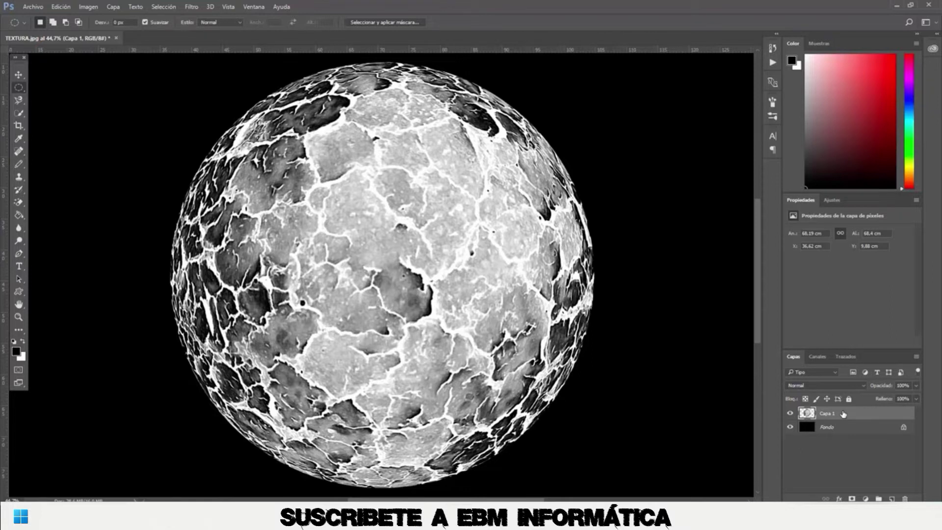
Merge Capa 1 down into the Fondo layer with Ctrl+E.
{"action": "key", "text": "ctrl+e"}
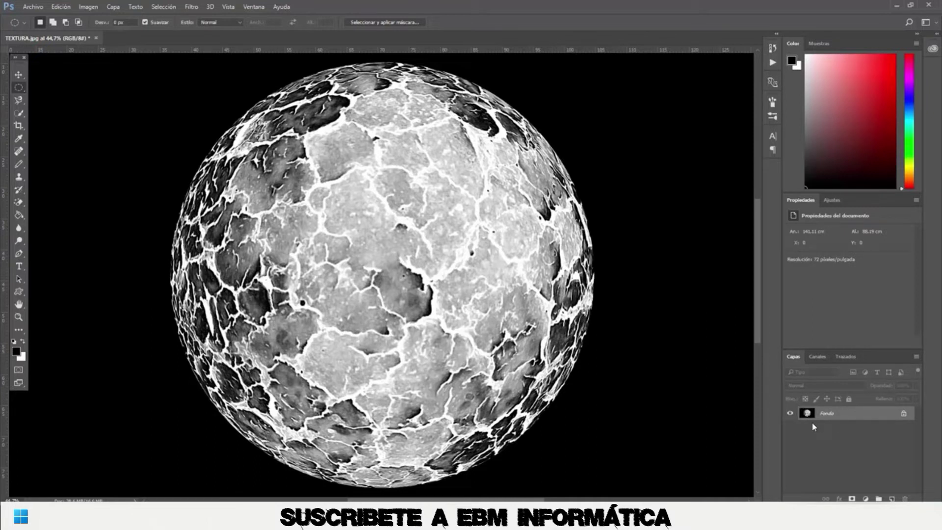
Apply Polar Coordinates with Polar to Rectangular to unwrap the planet into a strip.
{"action": "left_click", "coordinate": [191, 7]}
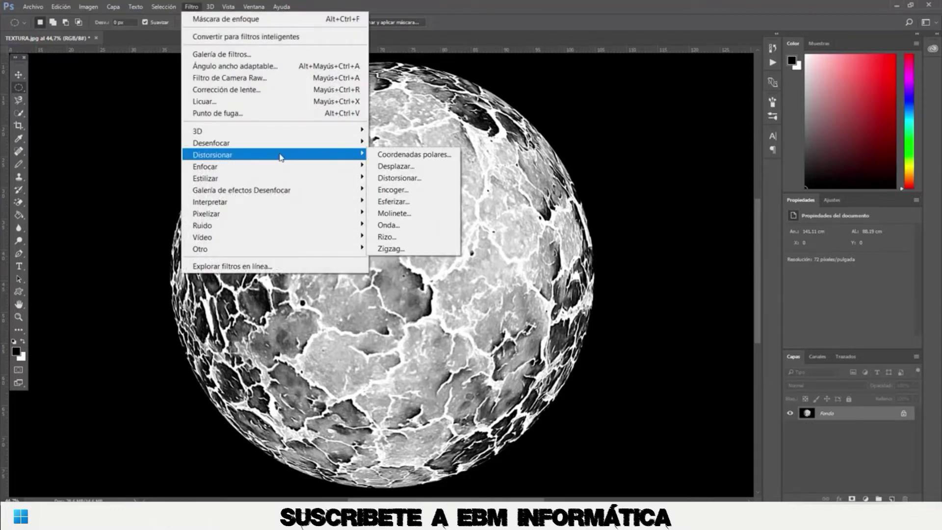
{"action": "left_click", "coordinate": [410, 155]}
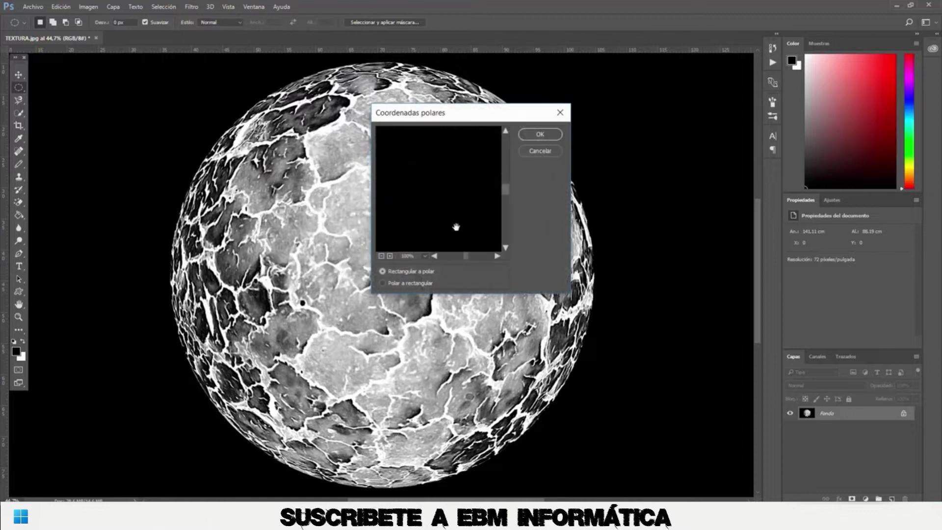
{"action": "left_click", "coordinate": [383, 283]}
{"action": "left_click", "coordinate": [540, 134]}
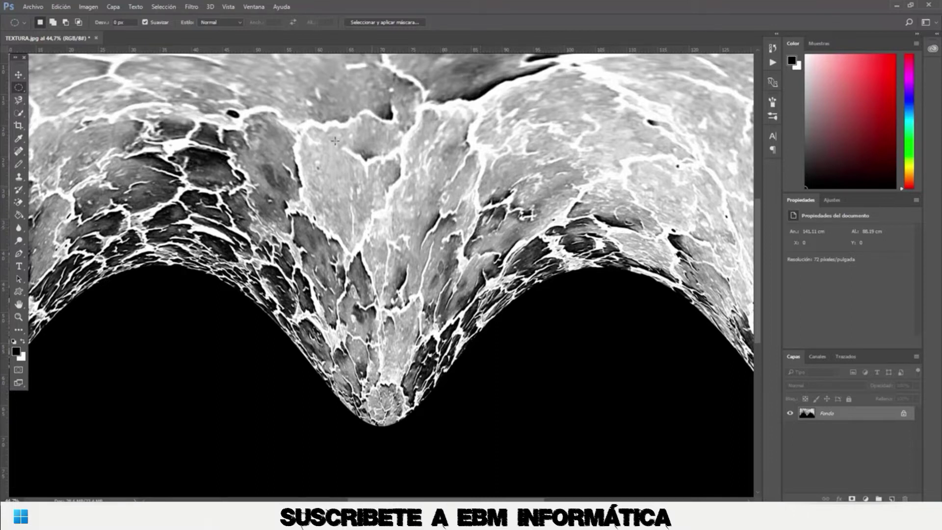
Rotate the image 90° clockwise and apply the Wind filter three times.
{"action": "left_click", "coordinate": [89, 7]}
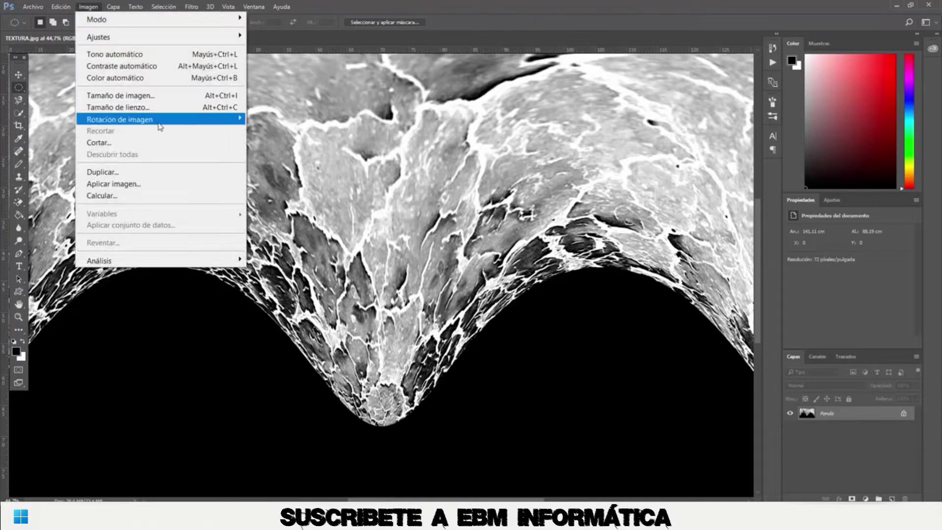
{"action": "mouse_move", "coordinate": [119, 119]}
{"action": "left_click", "coordinate": [273, 132]}
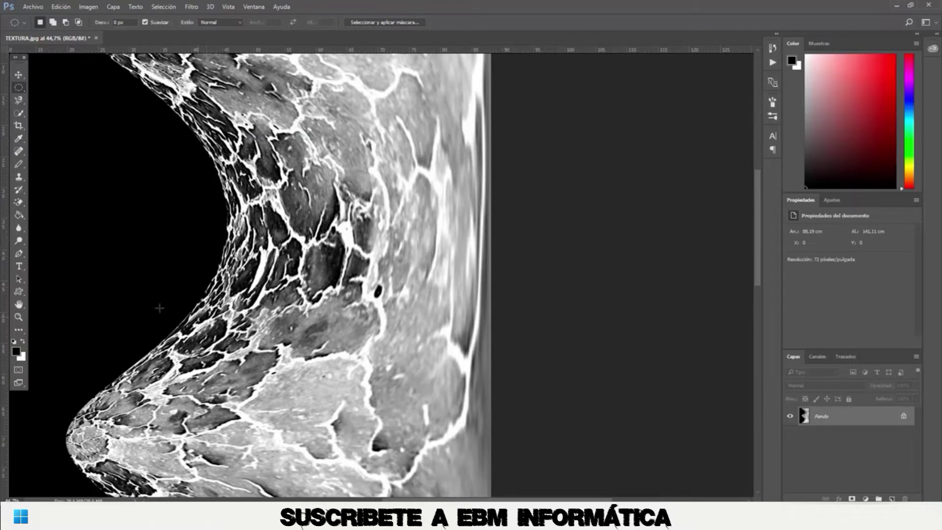
{"action": "left_click", "coordinate": [190, 7]}
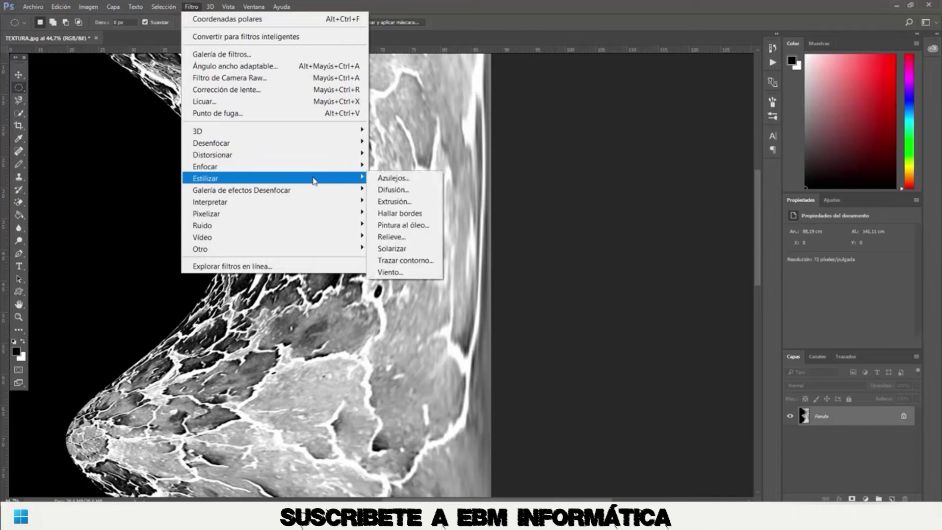
{"action": "left_click", "coordinate": [391, 272]}
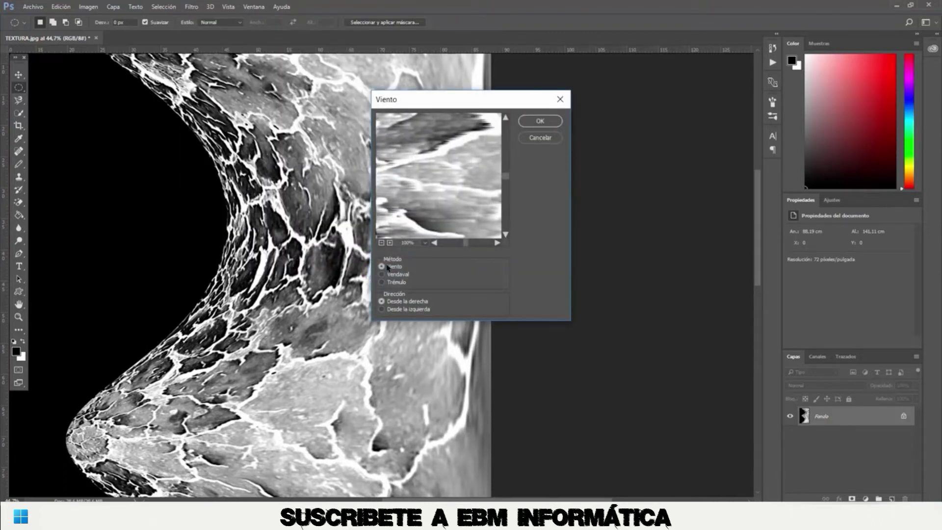
{"action": "left_click", "coordinate": [540, 121]}
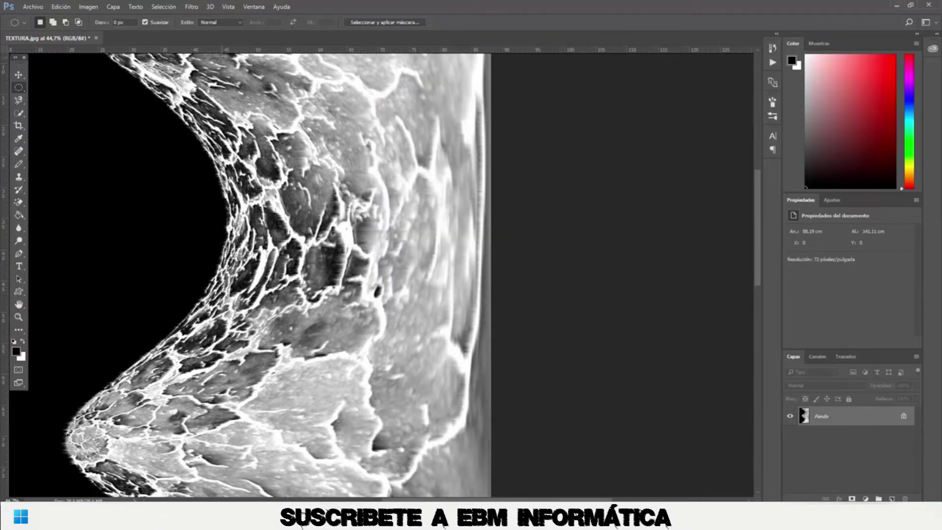
{"action": "left_click", "coordinate": [193, 7]}
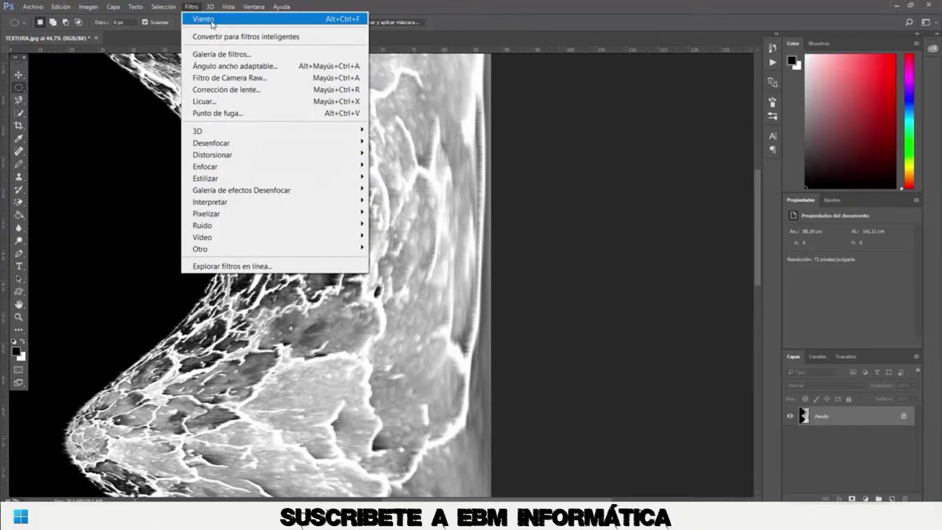
{"action": "left_click", "coordinate": [212, 25]}
{"action": "left_click", "coordinate": [193, 6]}
{"action": "left_click", "coordinate": [219, 25]}
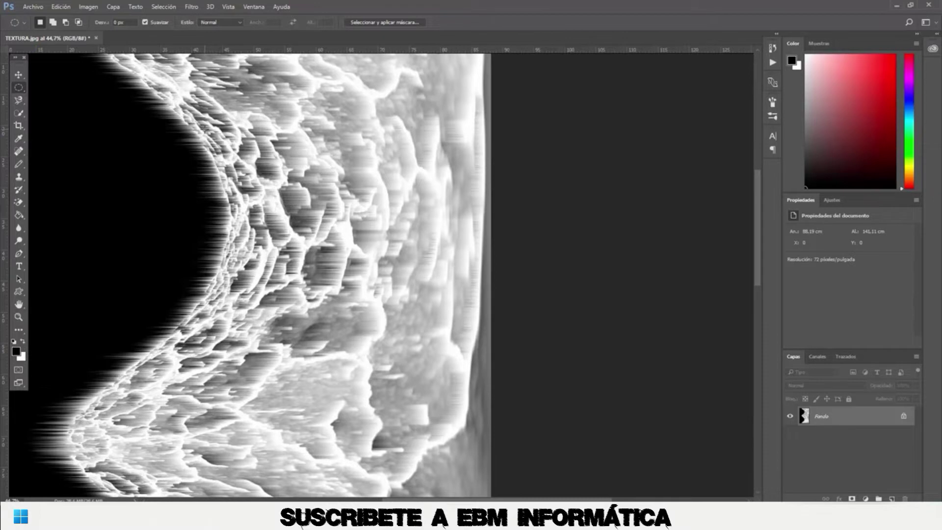
{"action": "left_click", "coordinate": [92, 7]}
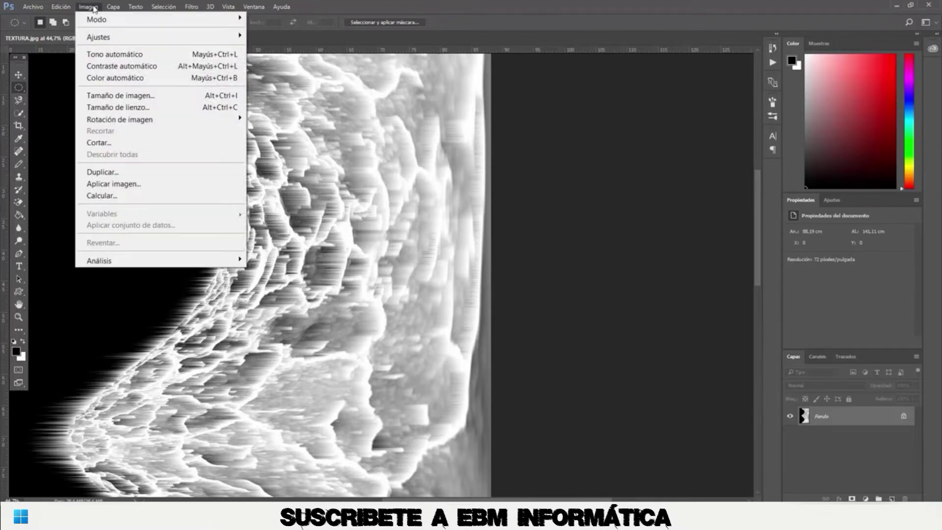
{"action": "mouse_move", "coordinate": [119, 118]}
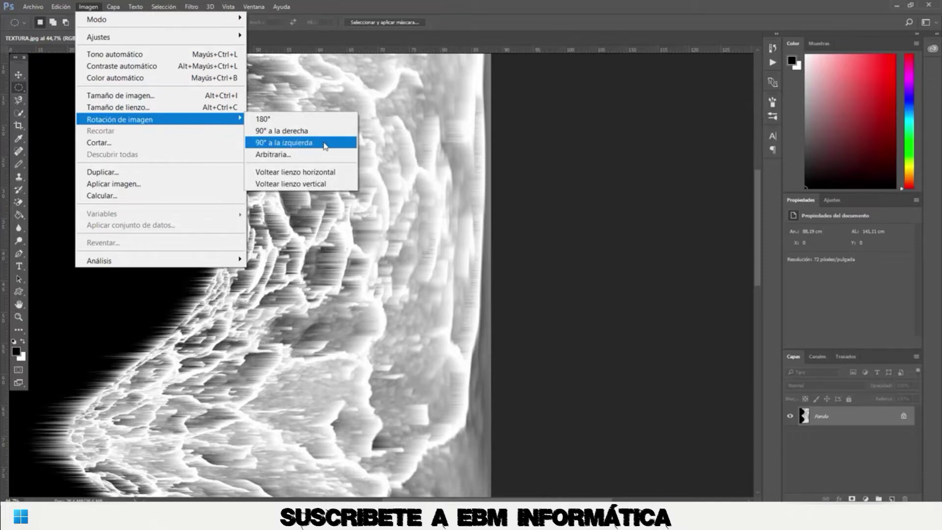
Rotate the image 90° counter-clockwise and apply Polar Coordinates with Rectangular to Polar.
{"action": "left_click", "coordinate": [324, 143]}
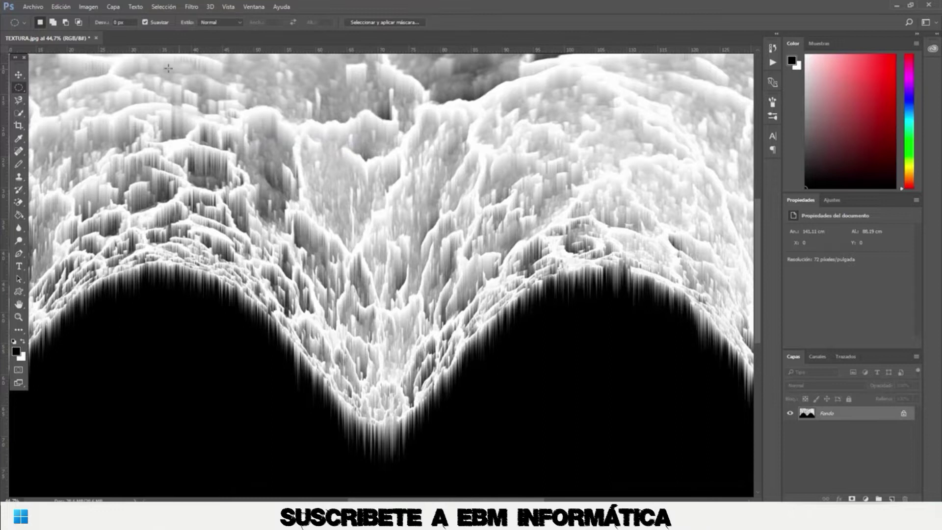
{"action": "left_click", "coordinate": [195, 9]}
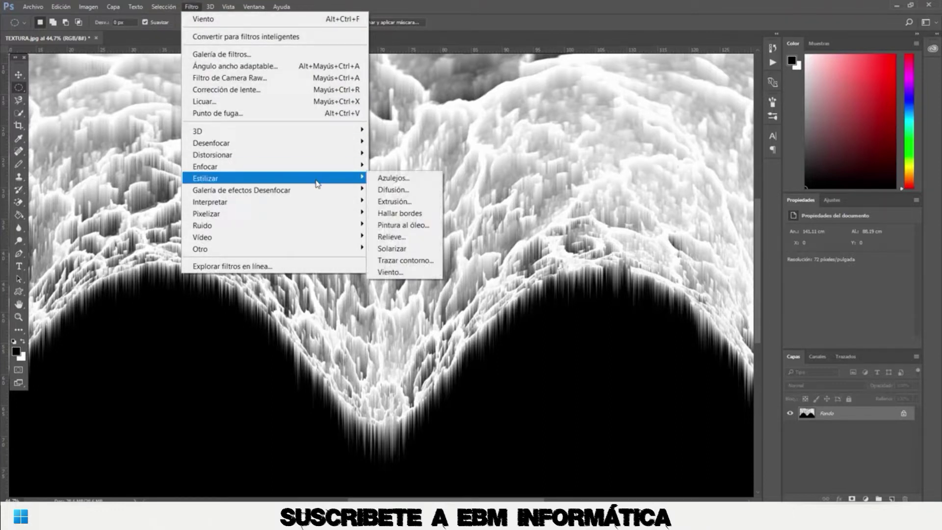
{"action": "mouse_move", "coordinate": [213, 155]}
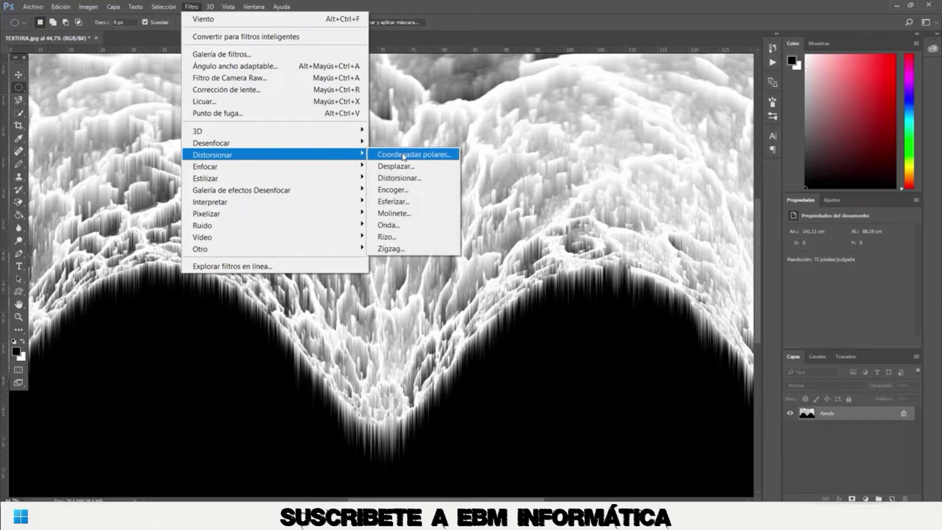
{"action": "left_click", "coordinate": [414, 154]}
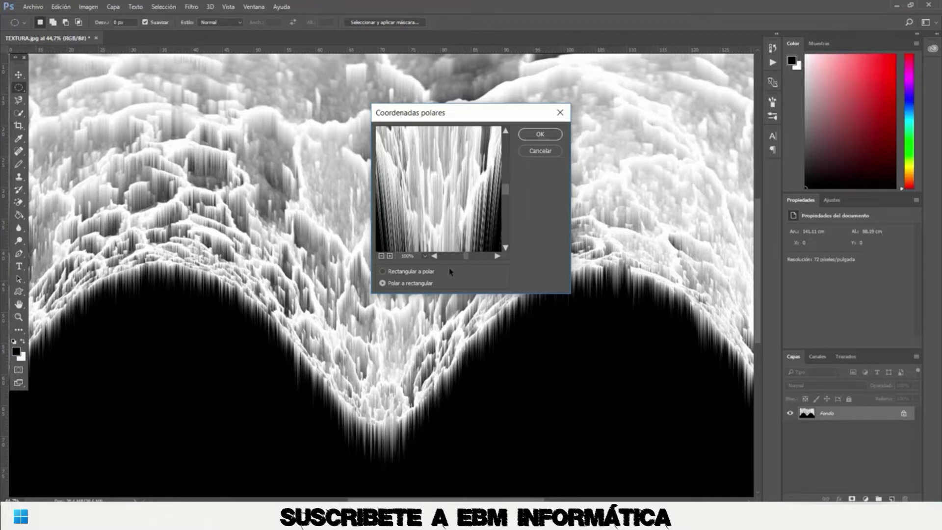
{"action": "left_click", "coordinate": [421, 272]}
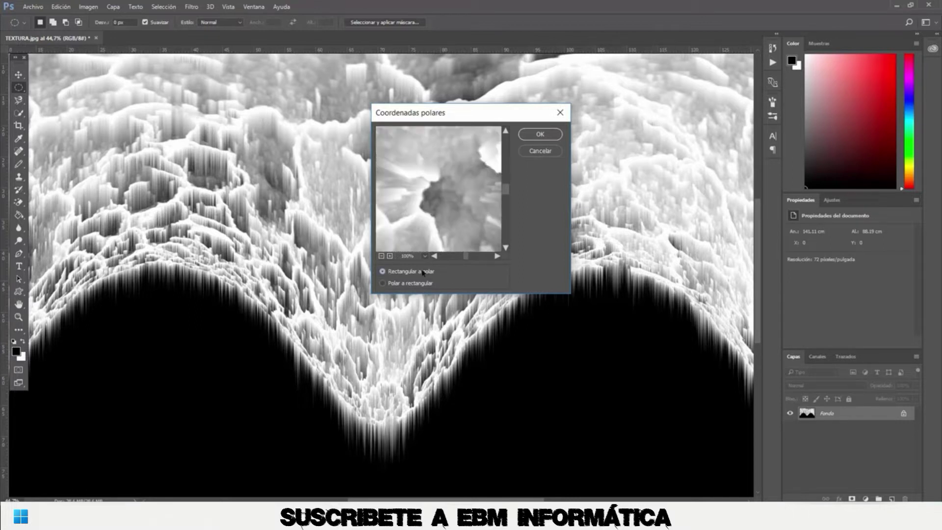
{"action": "left_click", "coordinate": [545, 137]}
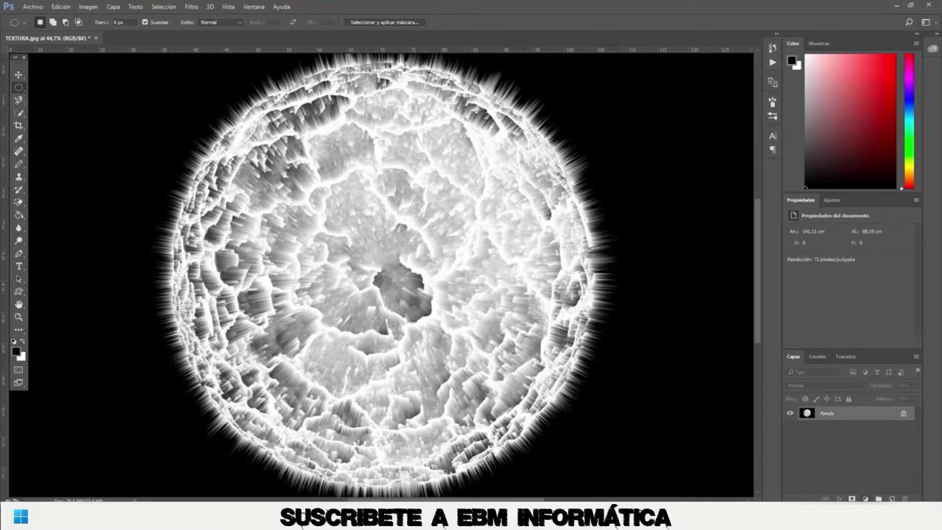
Add a Hue/Saturation adjustment layer with Colorize on and Saturation 70 for a red tint.
{"action": "left_click", "coordinate": [850, 499]}
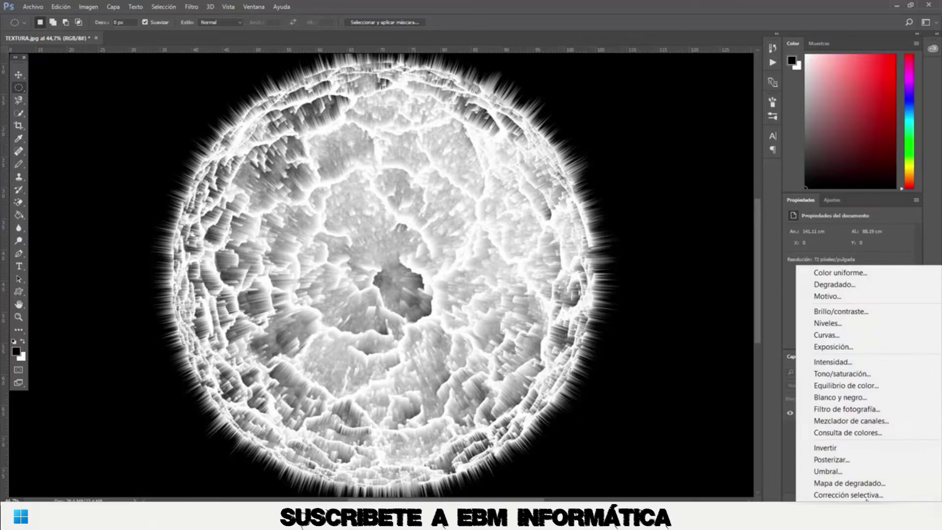
{"action": "left_click", "coordinate": [866, 374]}
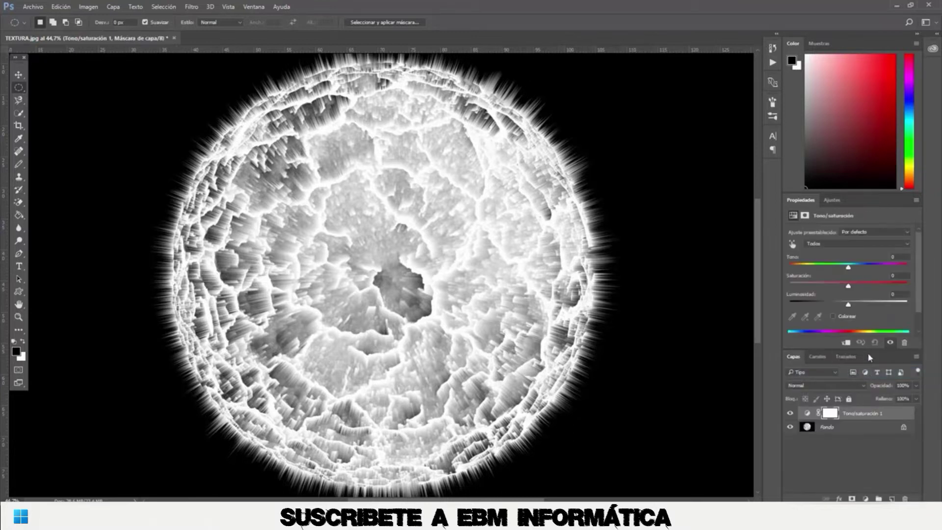
{"action": "left_click", "coordinate": [832, 316]}
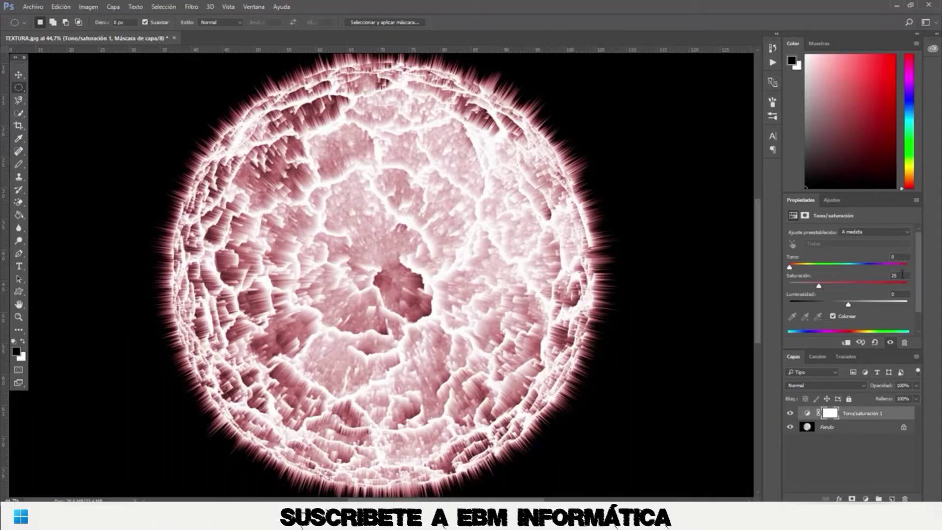
{"action": "left_click", "coordinate": [900, 275]}
{"action": "left_click", "coordinate": [868, 280]}
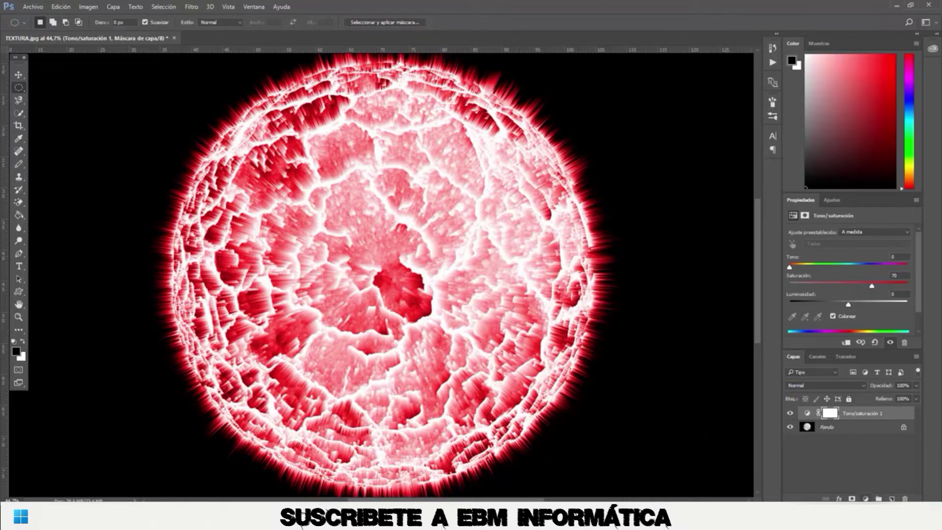
{"action": "left_click", "coordinate": [850, 498]}
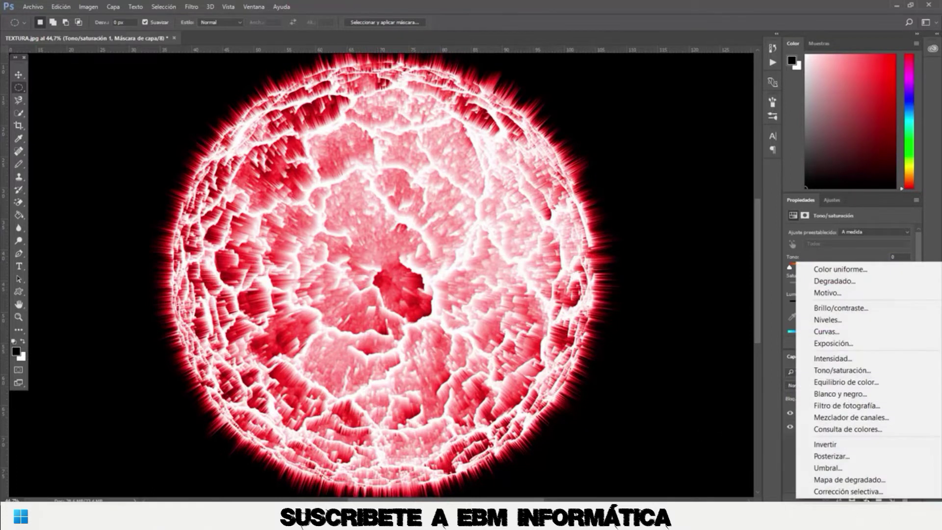
Add a Color Balance layer with midtones Red 100 and Yellow -100, then hide it.
{"action": "left_click", "coordinate": [846, 381]}
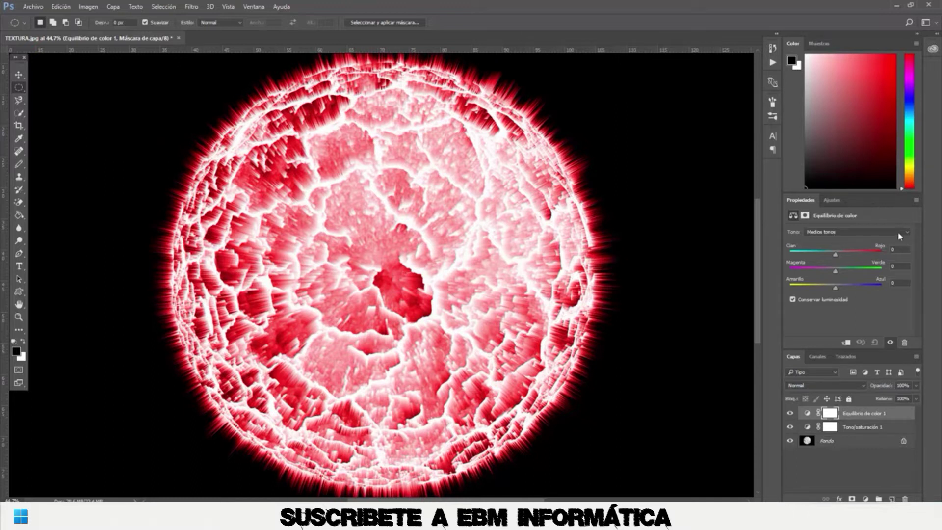
{"action": "left_click", "coordinate": [910, 234]}
{"action": "left_click", "coordinate": [890, 250]}
{"action": "left_click", "coordinate": [878, 250]}
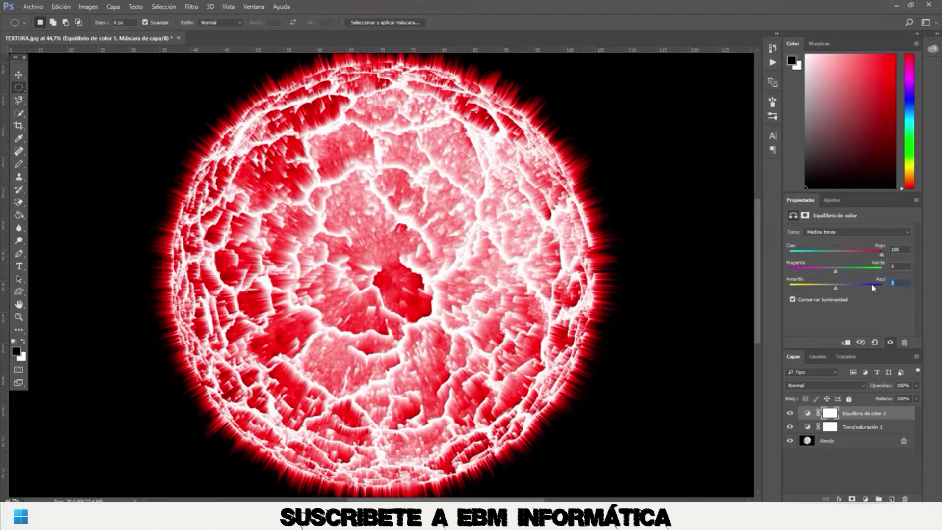
{"action": "type", "text": "-100"}
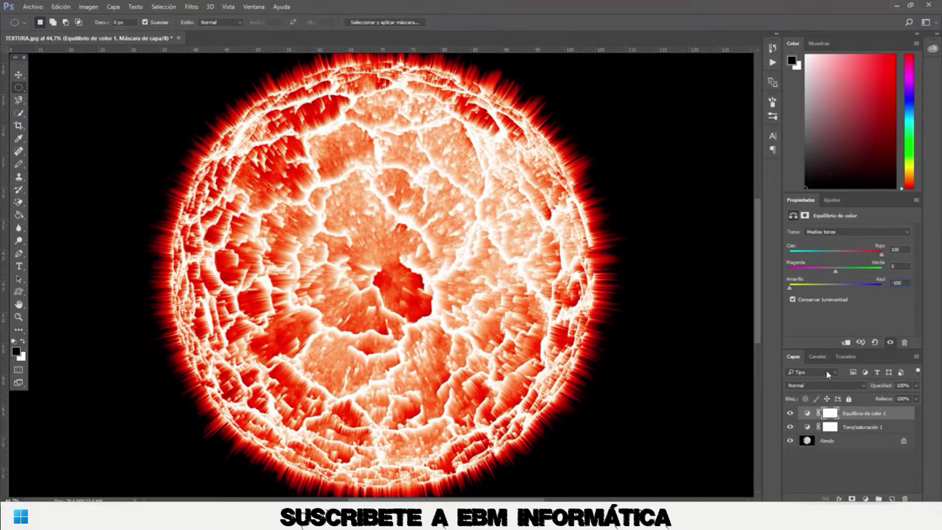
{"action": "left_click", "coordinate": [790, 414]}
Hide Hue/Saturation and load the Fondo layer's channel brightness as a selection.
{"action": "left_click", "coordinate": [791, 427]}
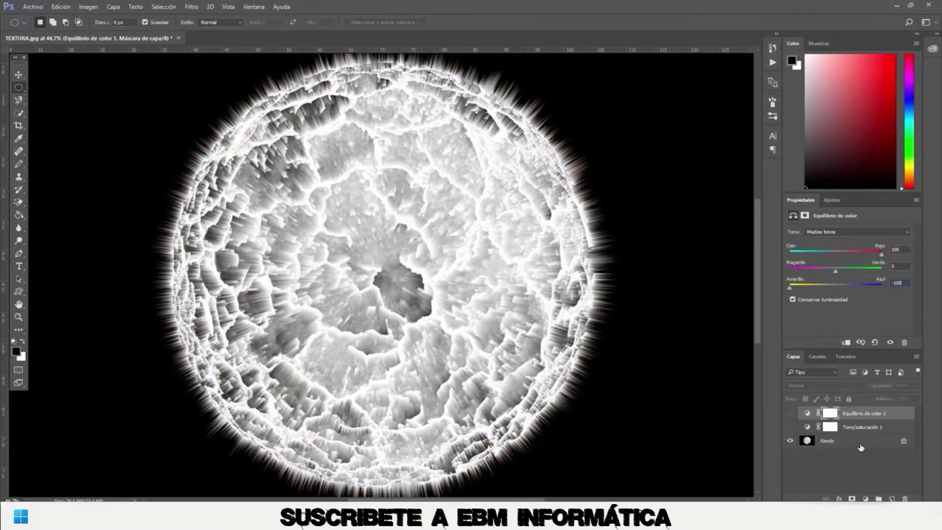
{"action": "left_click", "coordinate": [859, 442]}
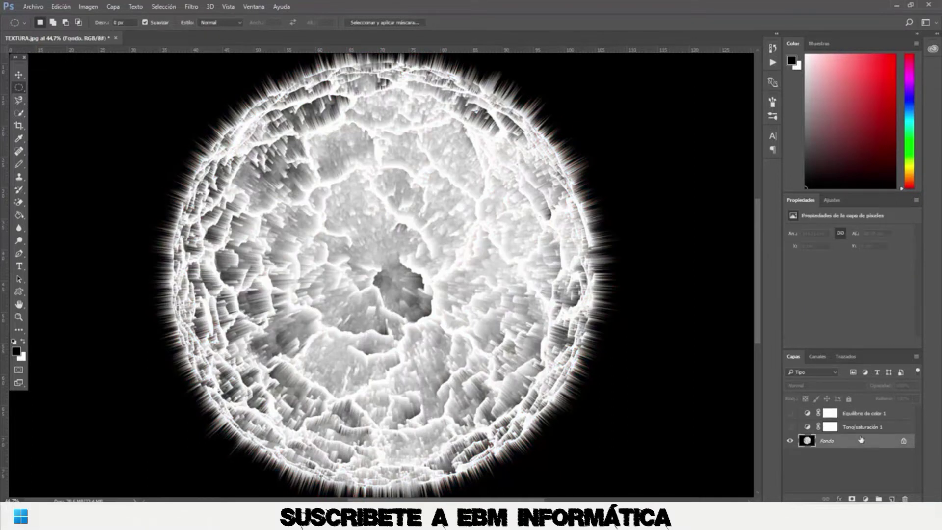
{"action": "left_click", "coordinate": [818, 357]}
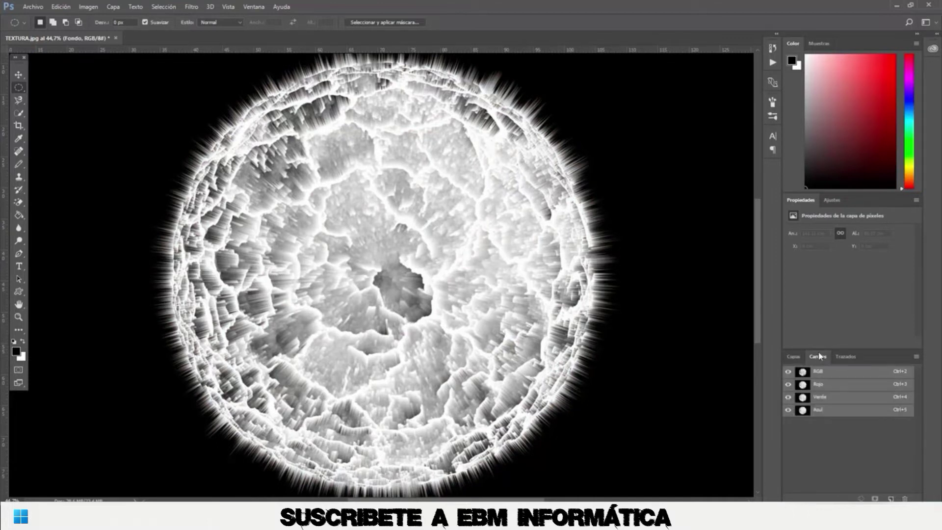
{"action": "left_click", "coordinate": [834, 386]}
{"action": "left_click", "coordinate": [860, 498]}
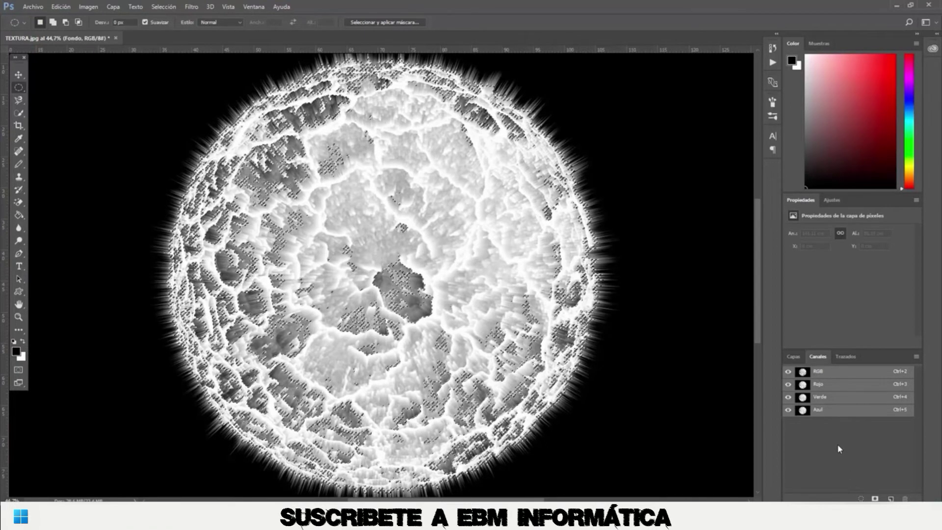
{"action": "left_click", "coordinate": [793, 356]}
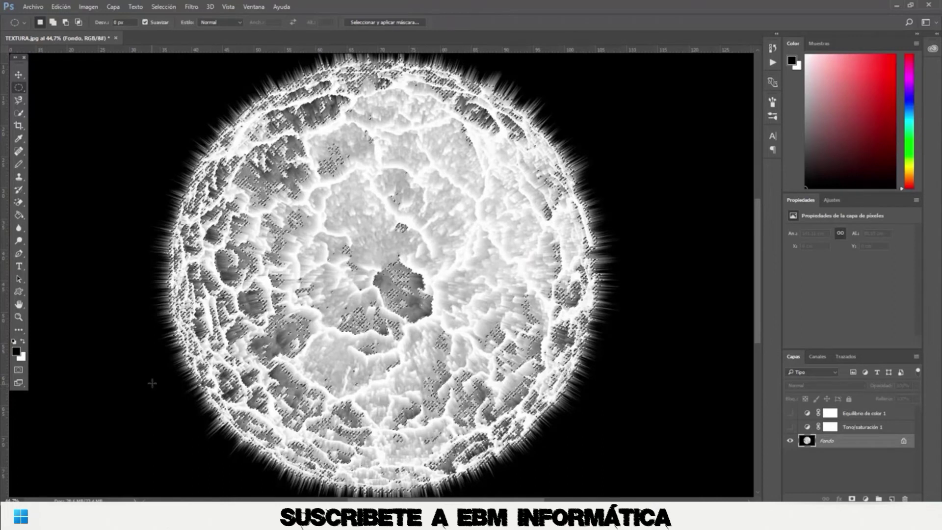
In Quick Mask mode, draw a circle from the sphere's centre enclosing the whole sphere.
{"action": "key", "text": "q"}
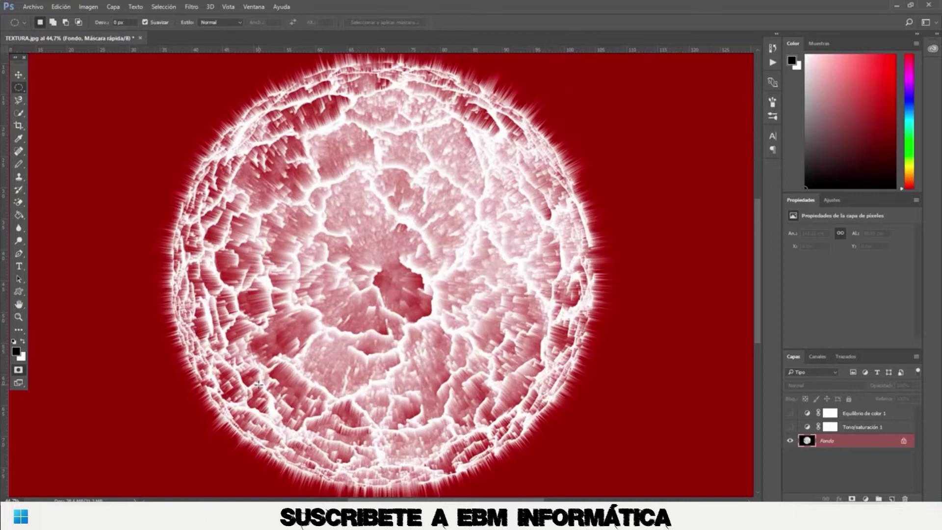
{"action": "scroll", "coordinate": [258, 383], "scroll_direction": "down", "scroll_amount": 2}
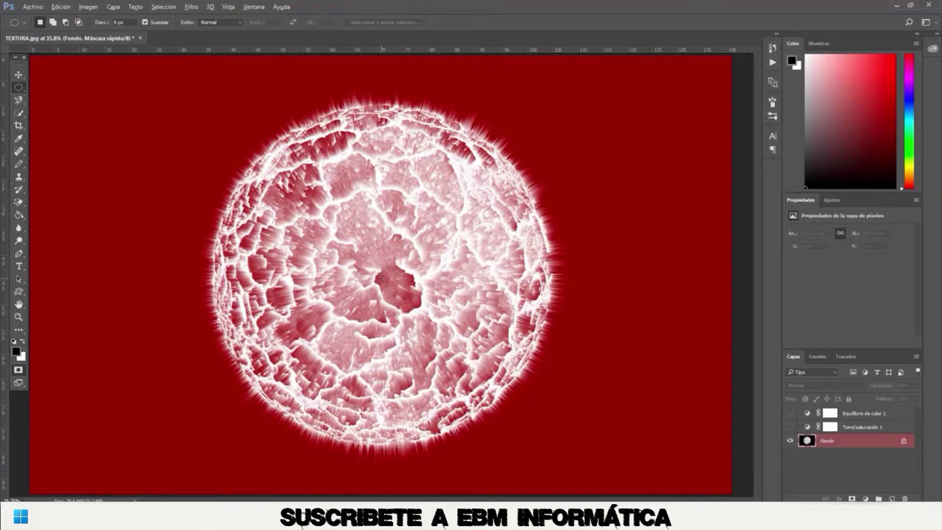
{"action": "left_click_drag", "start_coordinate": [383, 278], "coordinate": [299, 194]}
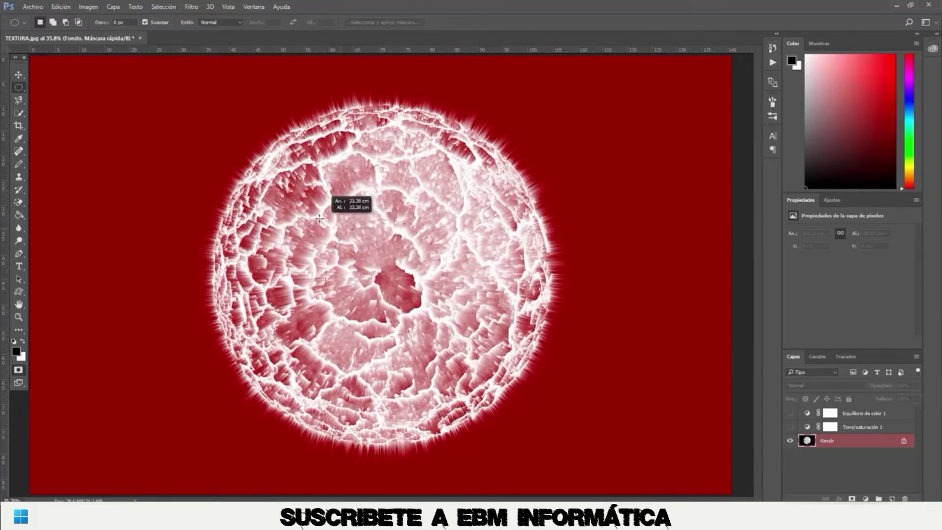
{"action": "mouse_move", "coordinate": [298, 180]}
{"action": "left_mouse_down"}
{"action": "mouse_move", "coordinate": [210, 64]}
{"action": "mouse_move", "coordinate": [219, 90]}
{"action": "left_mouse_up"}
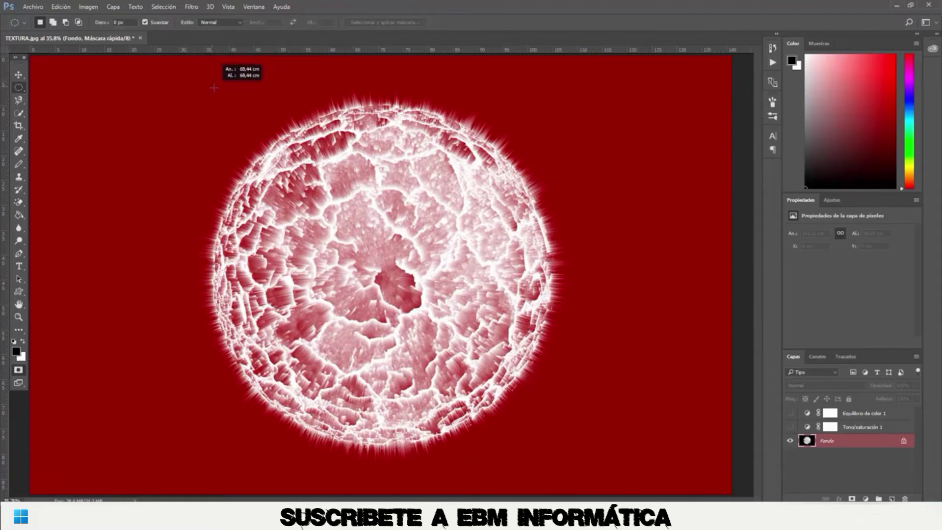
{"action": "left_click_drag", "start_coordinate": [219, 91], "coordinate": [222, 92]}
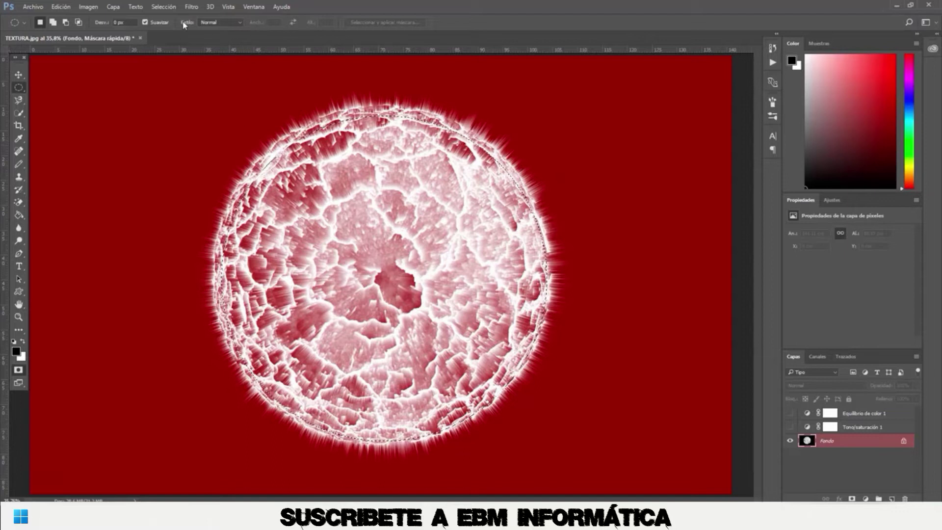
Feather the circular selection by 20 pixels.
{"action": "left_click", "coordinate": [153, 7]}
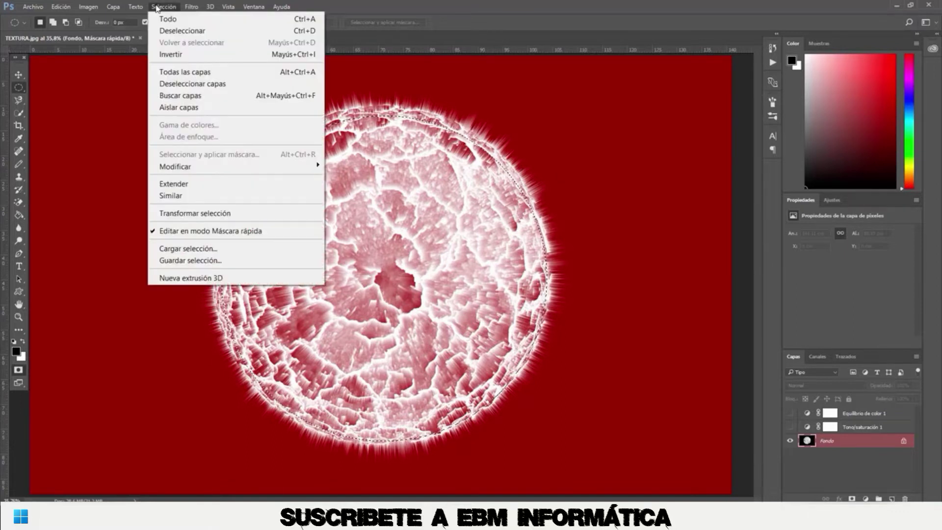
{"action": "mouse_move", "coordinate": [234, 166]}
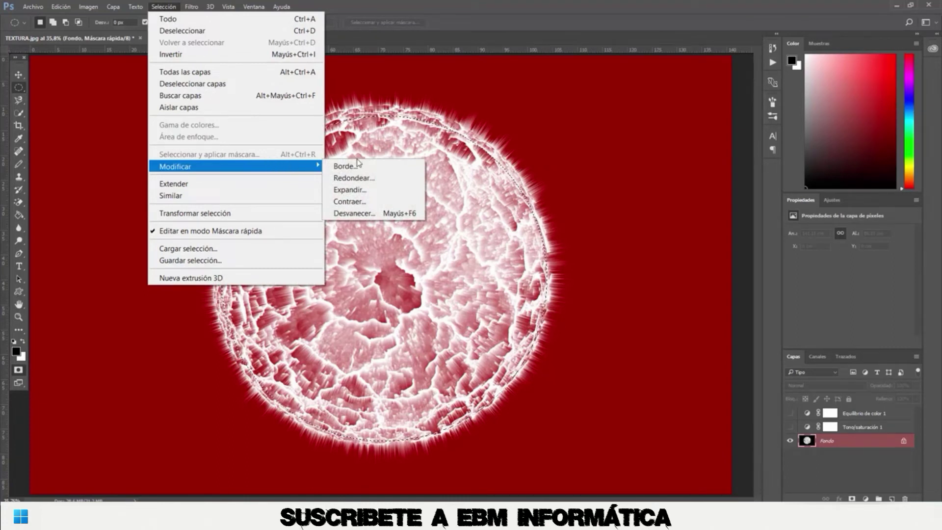
{"action": "left_click", "coordinate": [397, 214]}
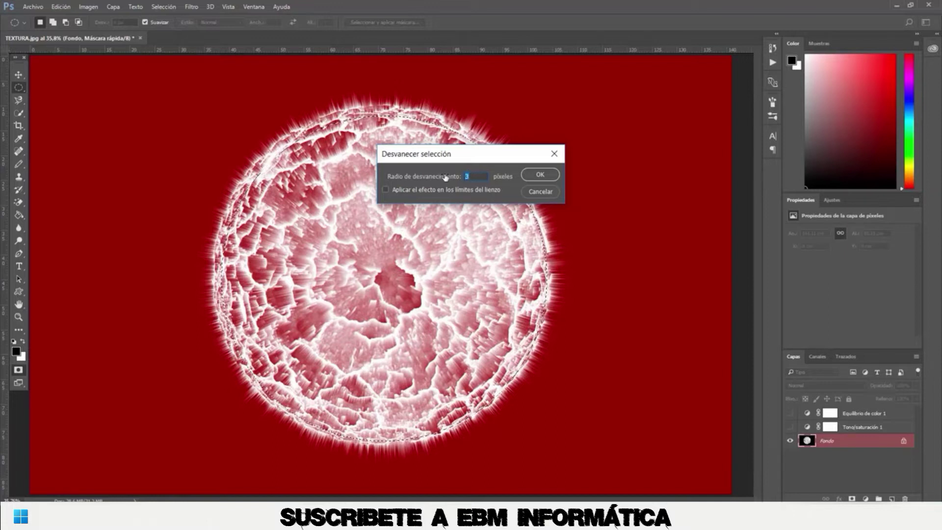
{"action": "type", "text": "20"}
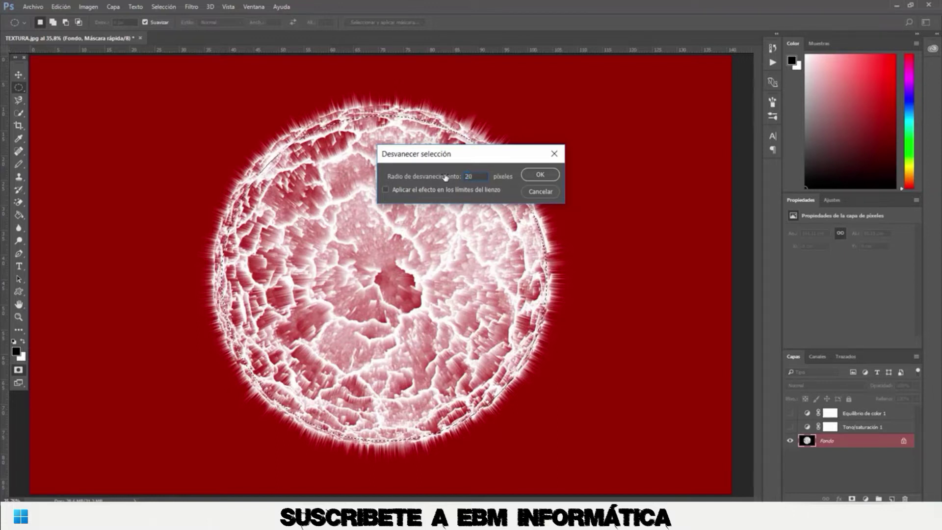
{"action": "left_click", "coordinate": [540, 175]}
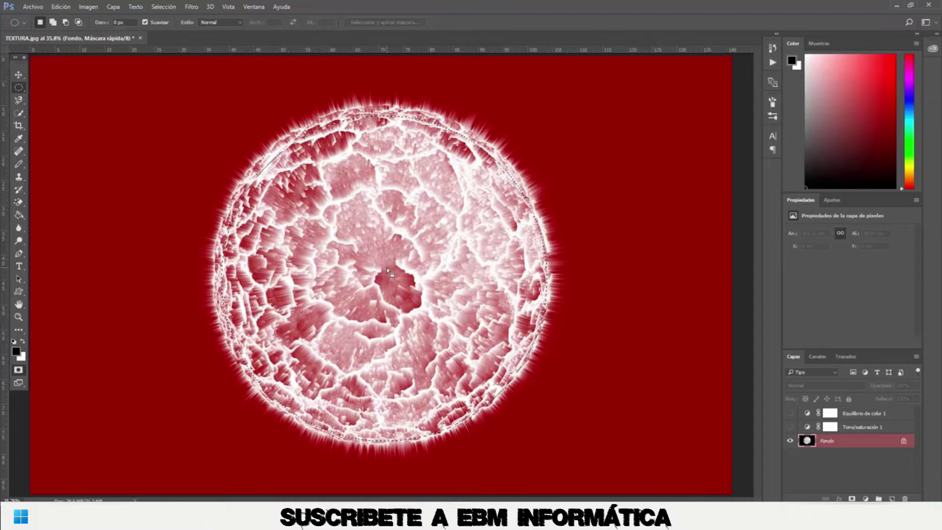
Clear the mask inside the feathered circle and exit Quick Mask mode.
{"action": "key", "text": "Delete"}
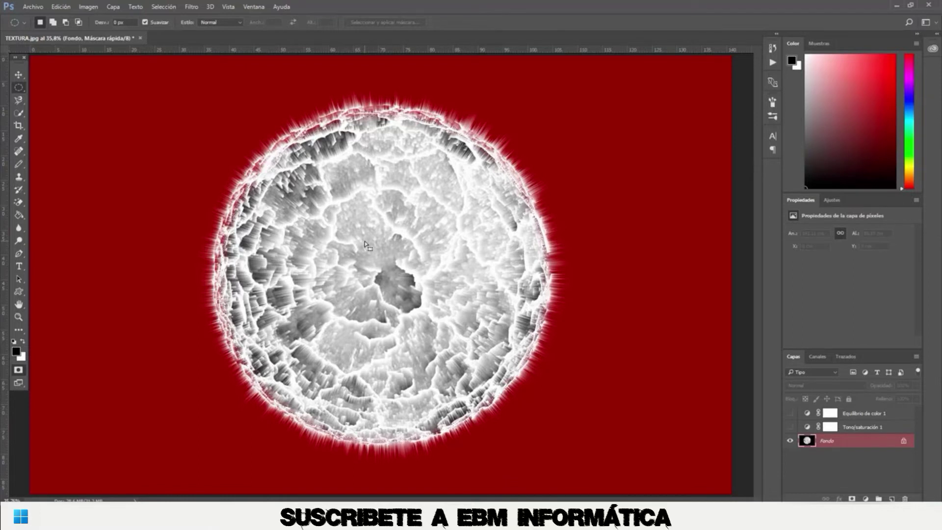
{"action": "key", "text": "r"}
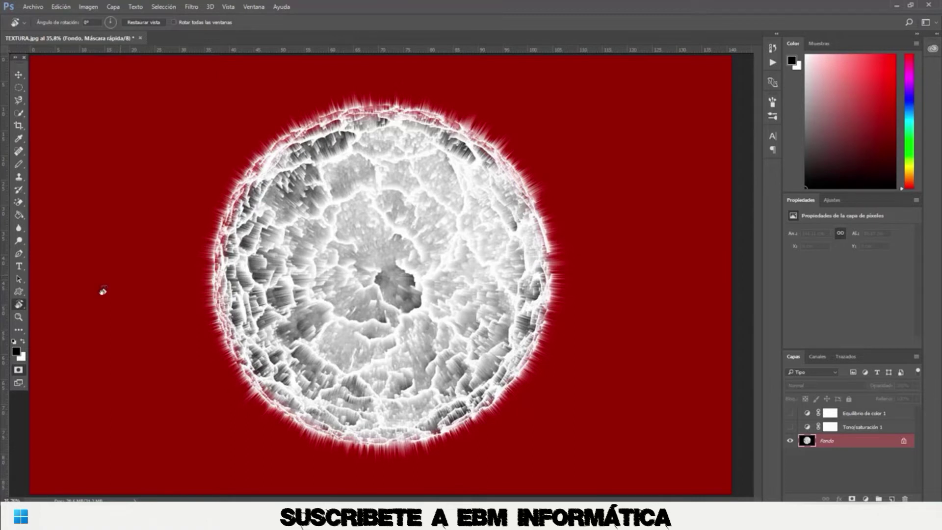
{"action": "left_click", "coordinate": [18, 371]}
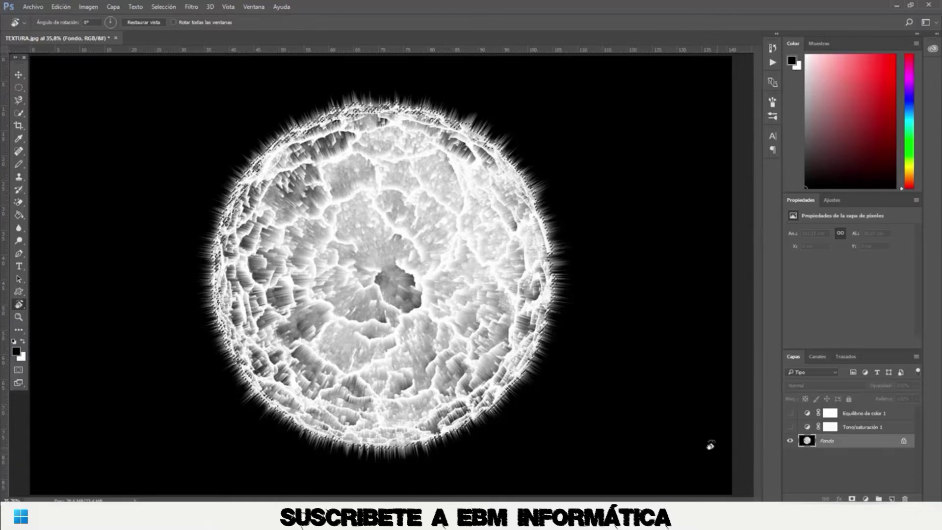
Copy the sphere to Capa 1 plus two duplicates, show the adjustments, and select Capa 1 copia.
{"action": "key", "text": "ctrl+j"}
{"action": "left_click", "coordinate": [18, 74]}
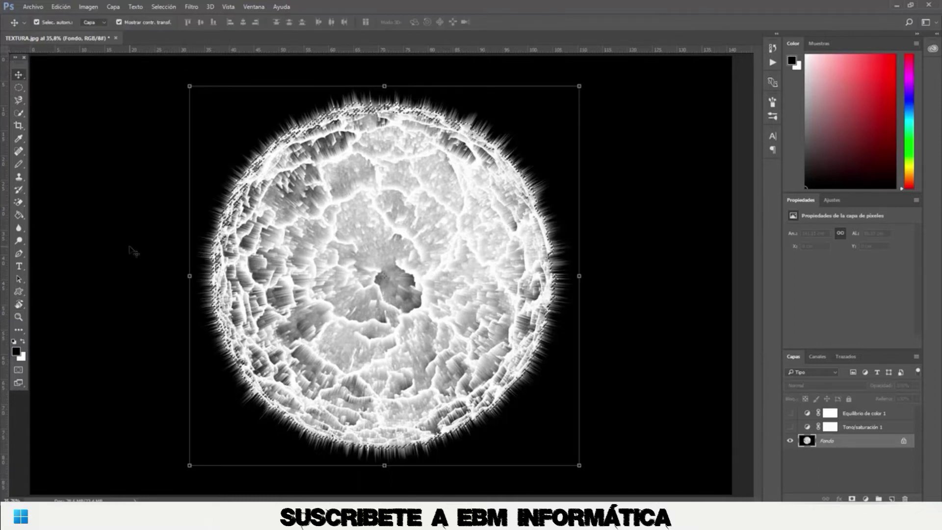
{"action": "key", "text": "ctrl+j"}
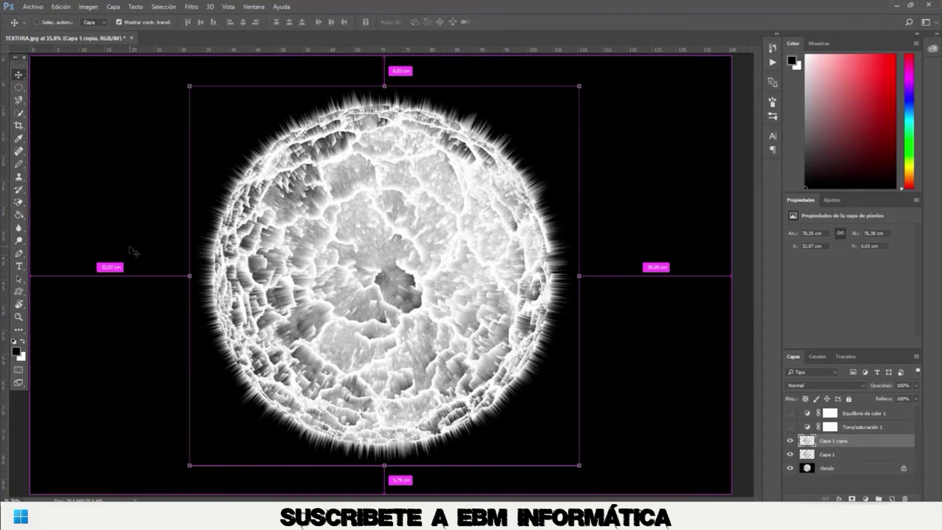
{"action": "key", "text": "ctrl+j"}
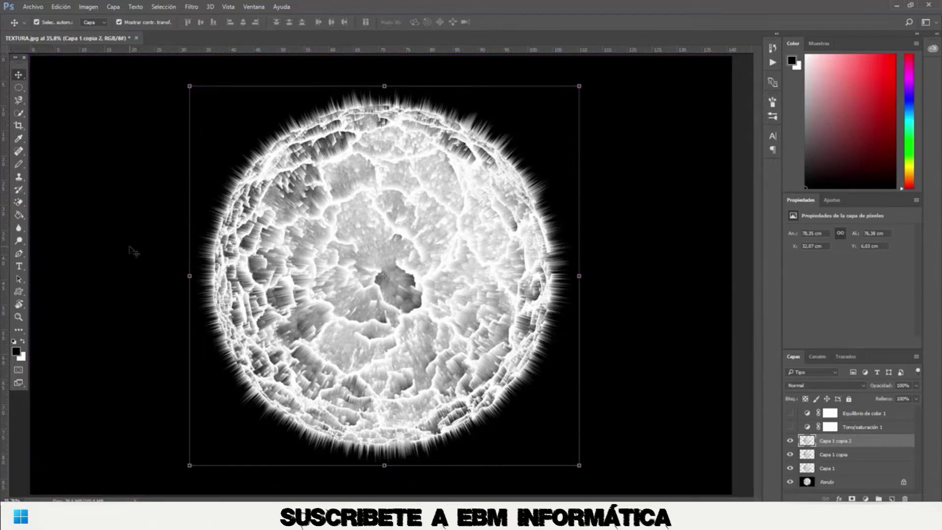
{"action": "left_click", "coordinate": [790, 426]}
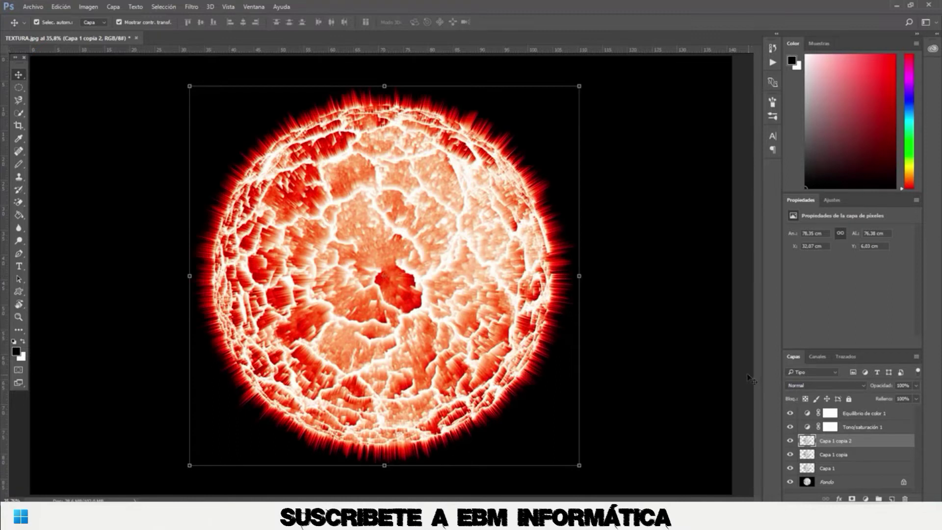
{"action": "left_click", "coordinate": [841, 456]}
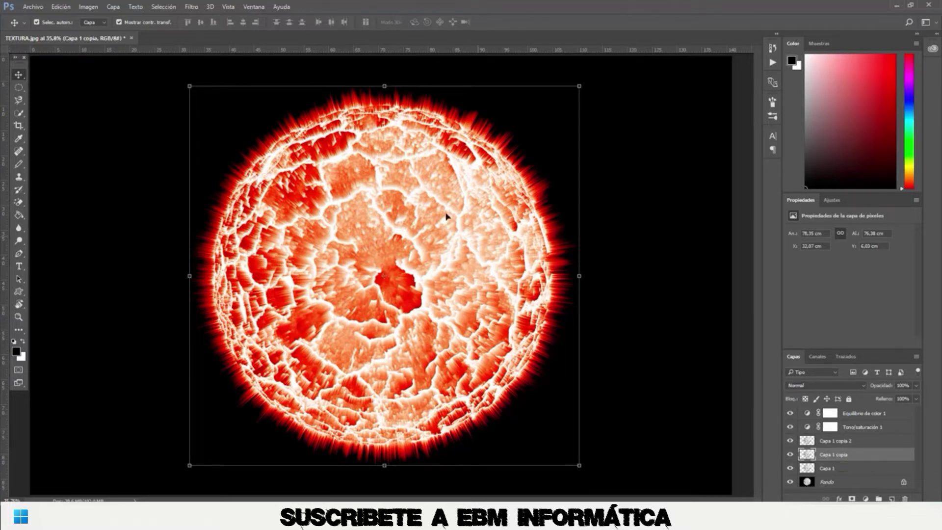
Apply a Zoom radial blur of amount 100 at Draft quality to Capa 1 copia.
{"action": "left_click", "coordinate": [190, 7]}
{"action": "mouse_move", "coordinate": [272, 143]}
{"action": "left_click", "coordinate": [417, 236]}
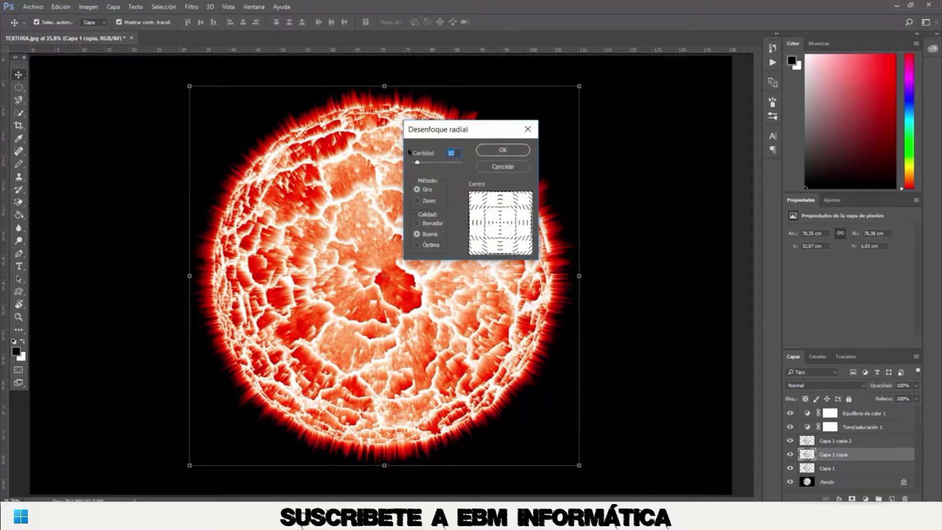
{"action": "type", "text": "100"}
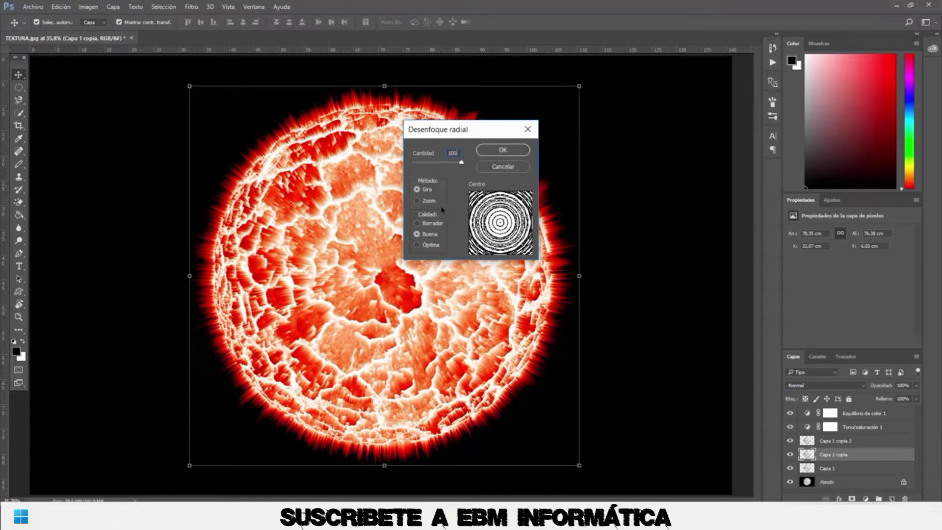
{"action": "left_click", "coordinate": [426, 202]}
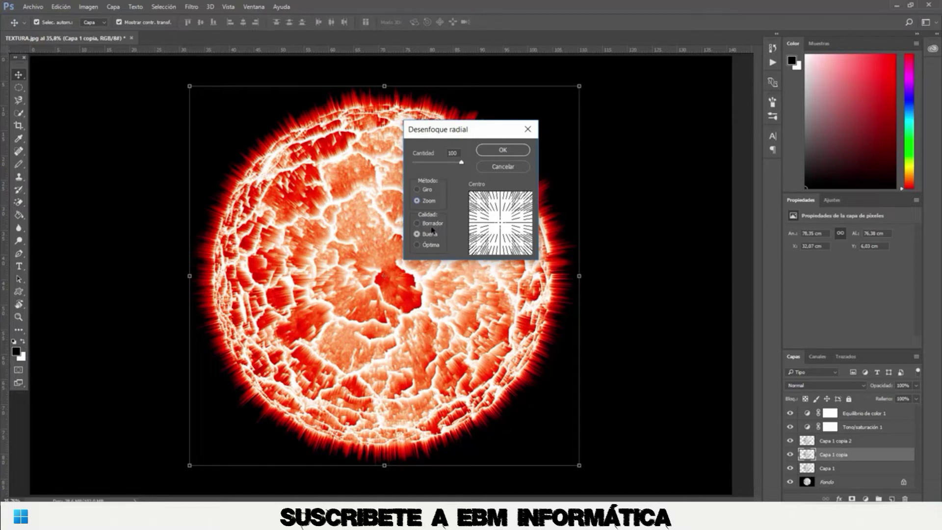
{"action": "left_click", "coordinate": [434, 224]}
{"action": "left_click", "coordinate": [509, 148]}
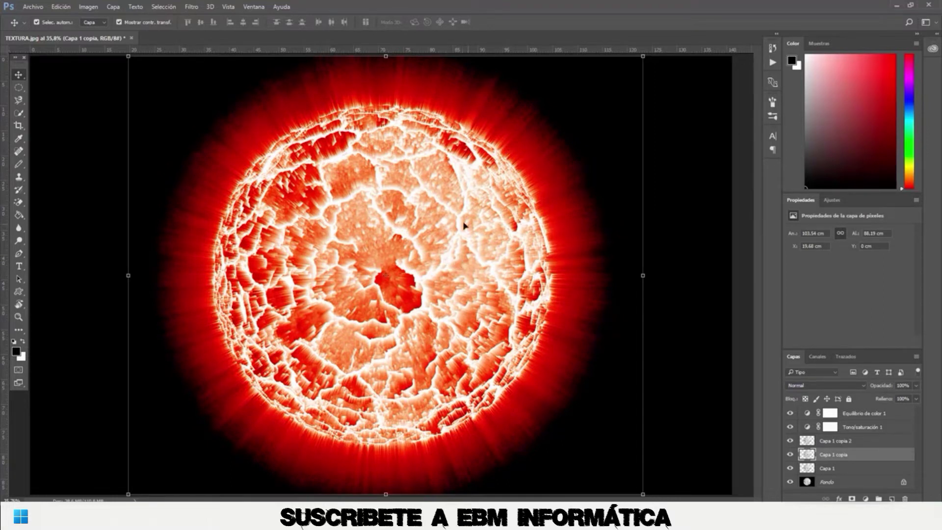
Set Capa 1 copia to Hard Light blending at 30% opacity.
{"action": "left_click", "coordinate": [866, 388]}
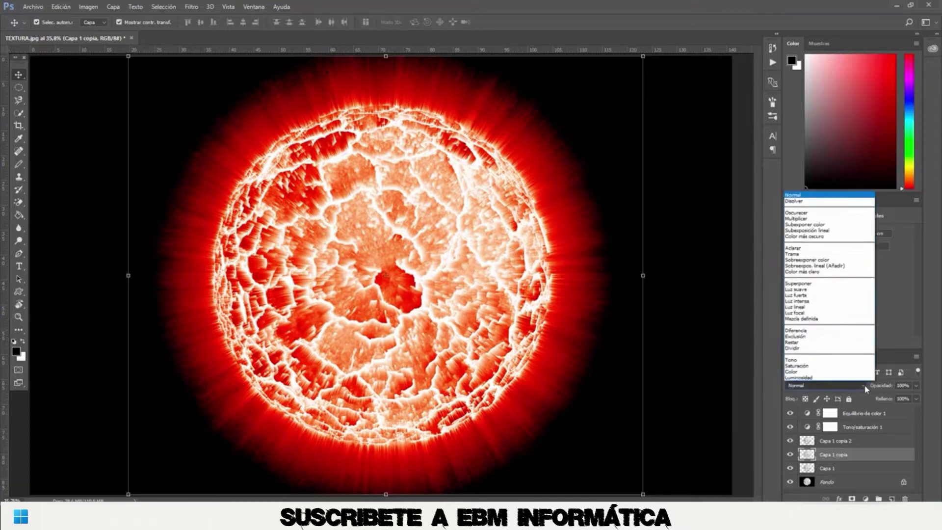
{"action": "left_click", "coordinate": [826, 295]}
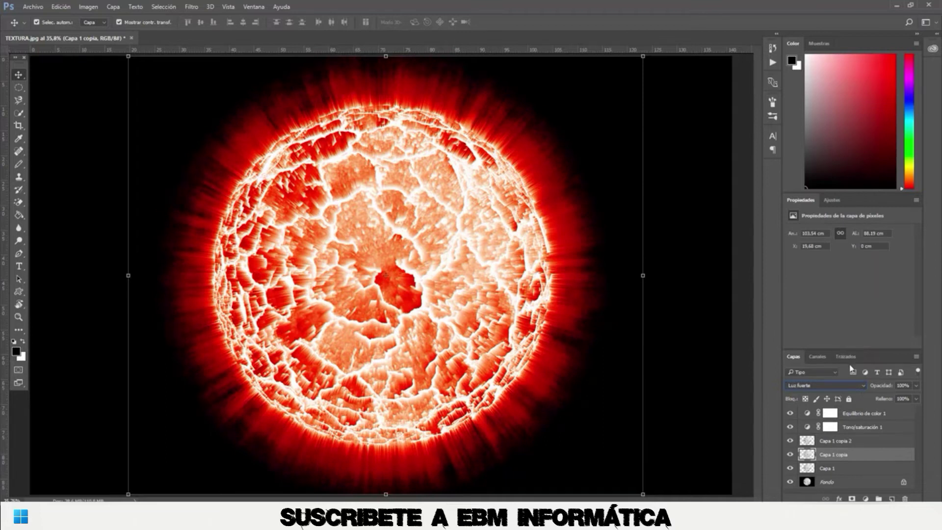
{"action": "left_click", "coordinate": [908, 385]}
{"action": "type", "text": "30"}
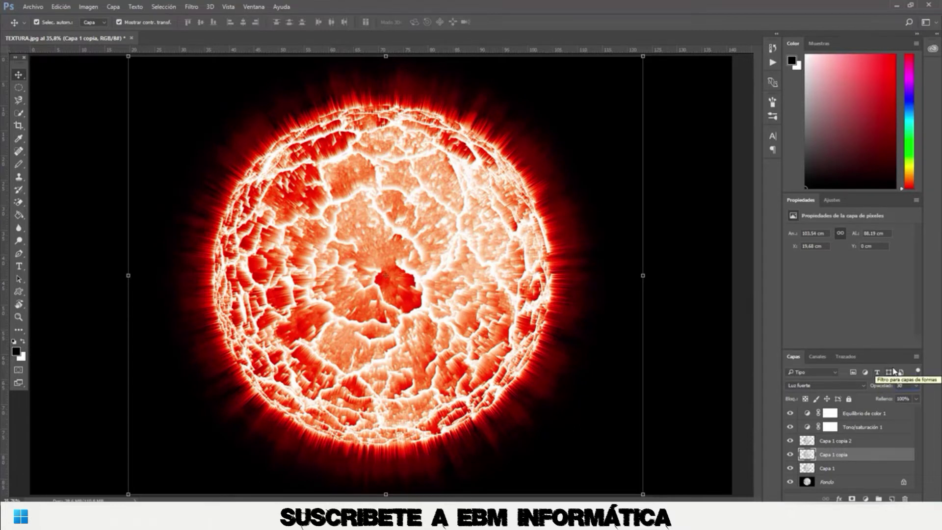
{"action": "left_click", "coordinate": [853, 468]}
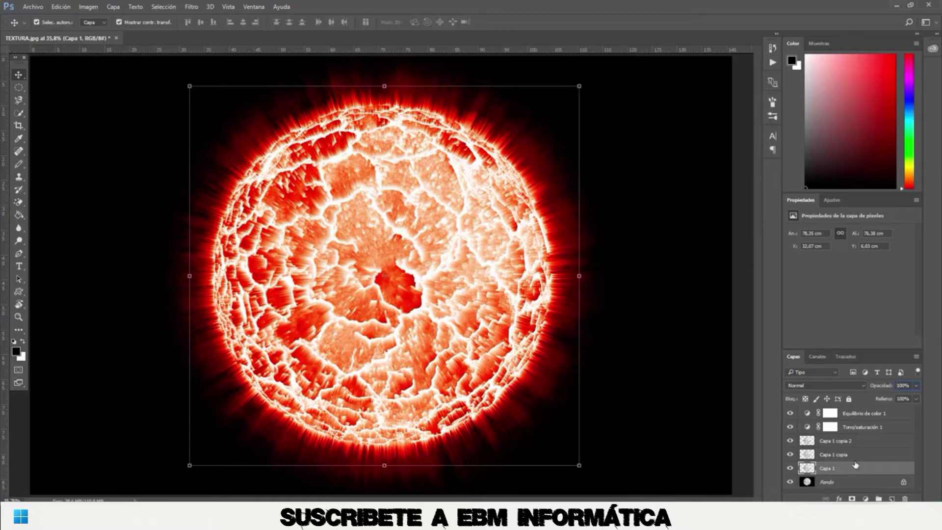
Set Capa 1 to Dissolve blending at 20% opacity.
{"action": "left_click", "coordinate": [864, 386]}
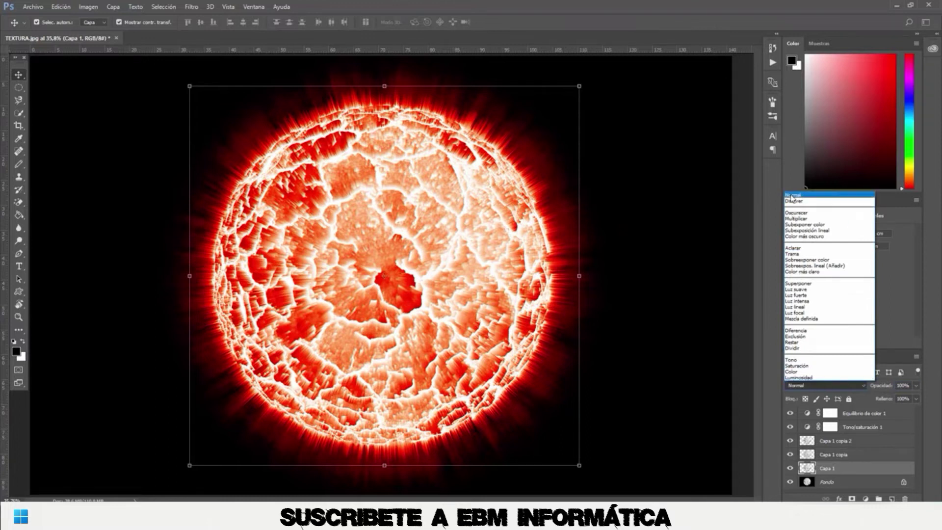
{"action": "left_click", "coordinate": [795, 201]}
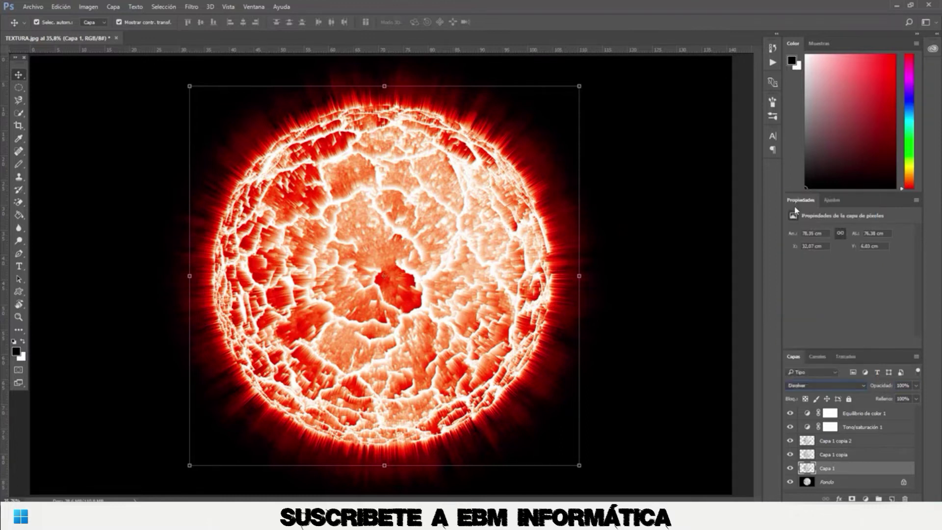
{"action": "left_click", "coordinate": [909, 384]}
{"action": "type", "text": "20"}
{"action": "key", "text": "Return"}
Apply a Zoom radial blur of amount 25 at Best quality to Capa 1.
{"action": "left_click", "coordinate": [191, 7]}
{"action": "mouse_move", "coordinate": [220, 143]}
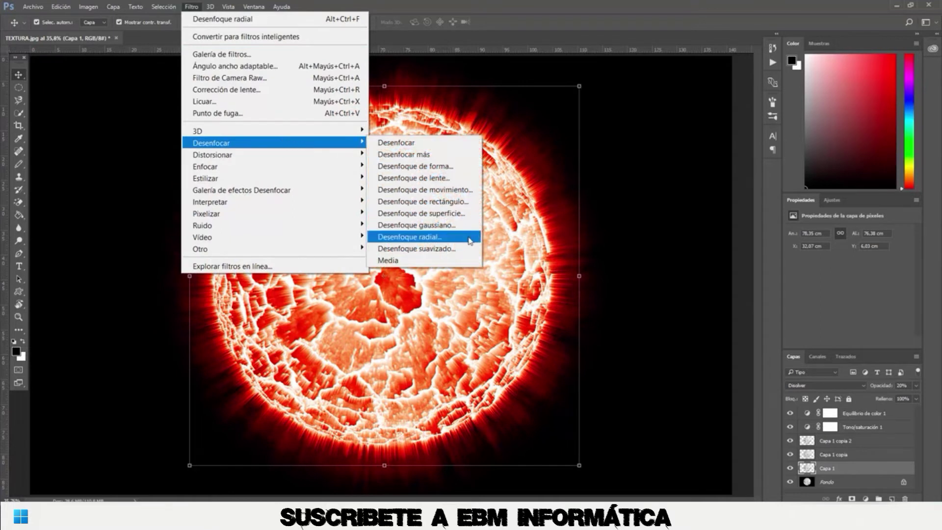
{"action": "left_click", "coordinate": [468, 236]}
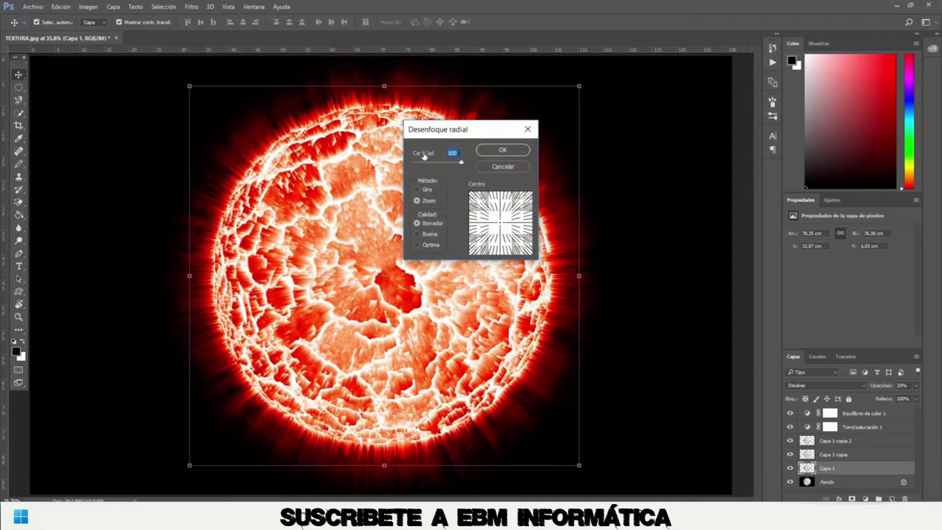
{"action": "type", "text": "25"}
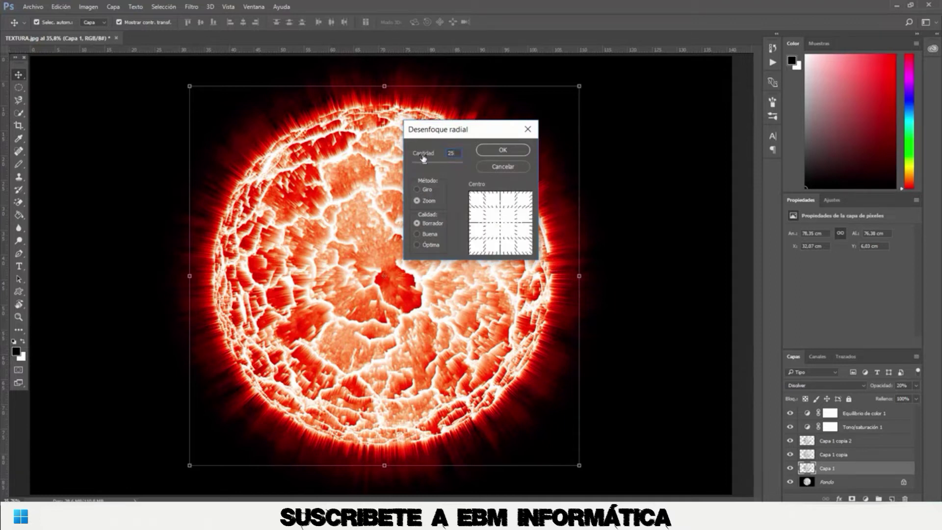
{"action": "left_click", "coordinate": [422, 246]}
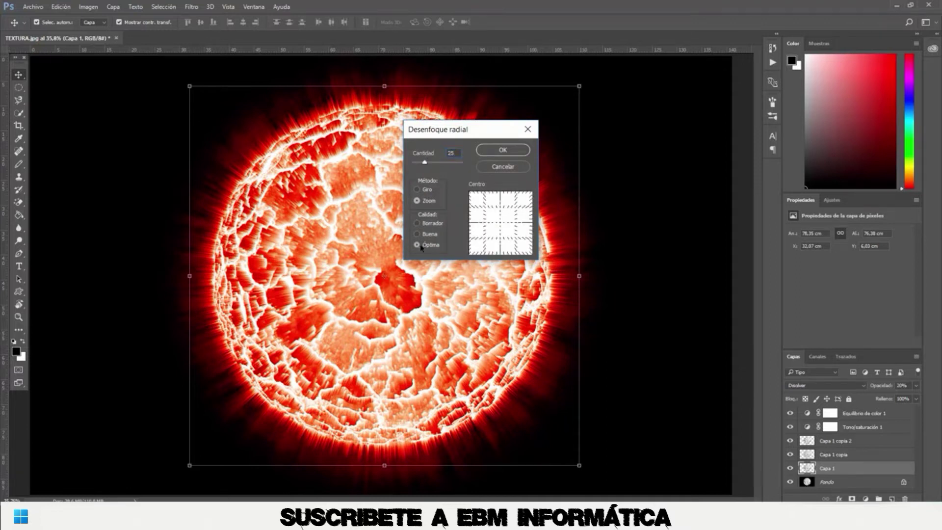
{"action": "left_click", "coordinate": [508, 155]}
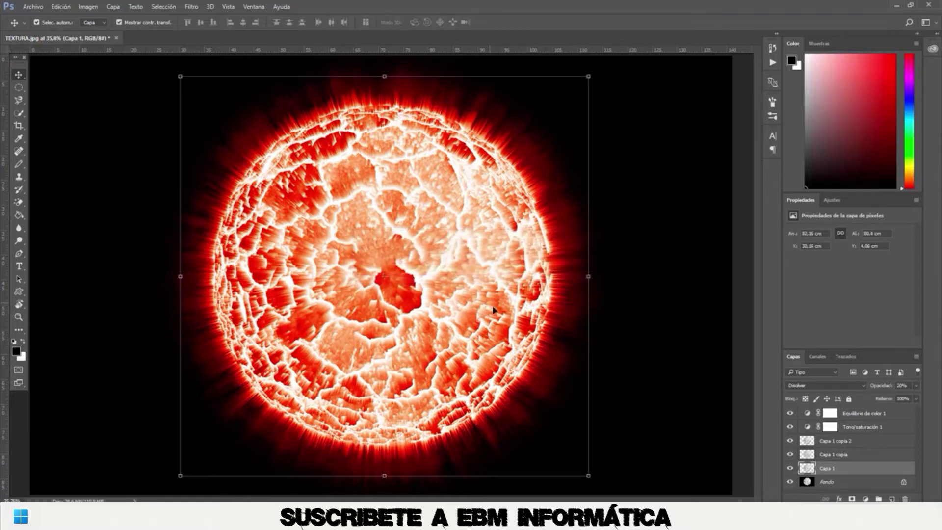
Rename Capa 1, Capa 1 copia and Capa 1 copia 2 to disolver, desenfoque and original, then select Fondo.
{"action": "double_click", "coordinate": [827, 469]}
{"action": "type", "text": "disolver"}
{"action": "key", "text": "Return"}
{"action": "left_click", "coordinate": [841, 456]}
{"action": "double_click", "coordinate": [840, 456]}
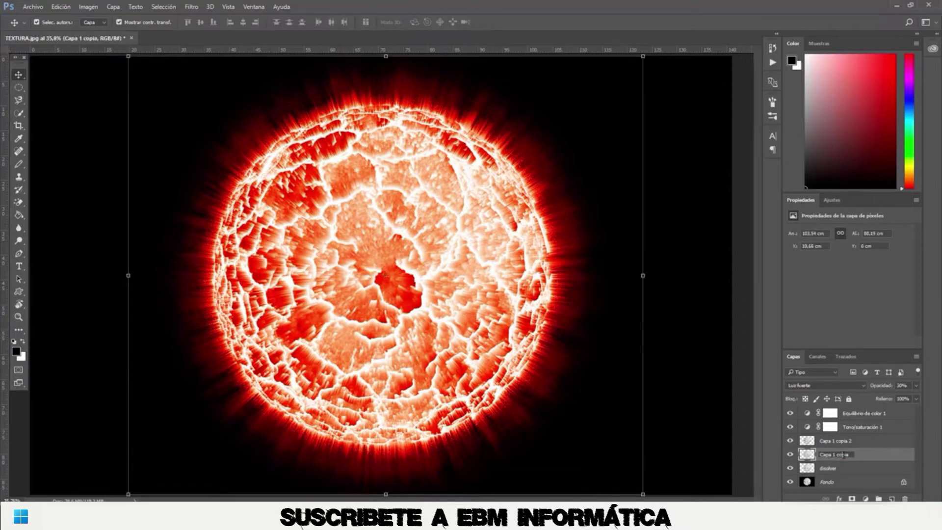
{"action": "type", "text": "dis"}
{"action": "key", "text": "Return"}
{"action": "left_click", "coordinate": [838, 442]}
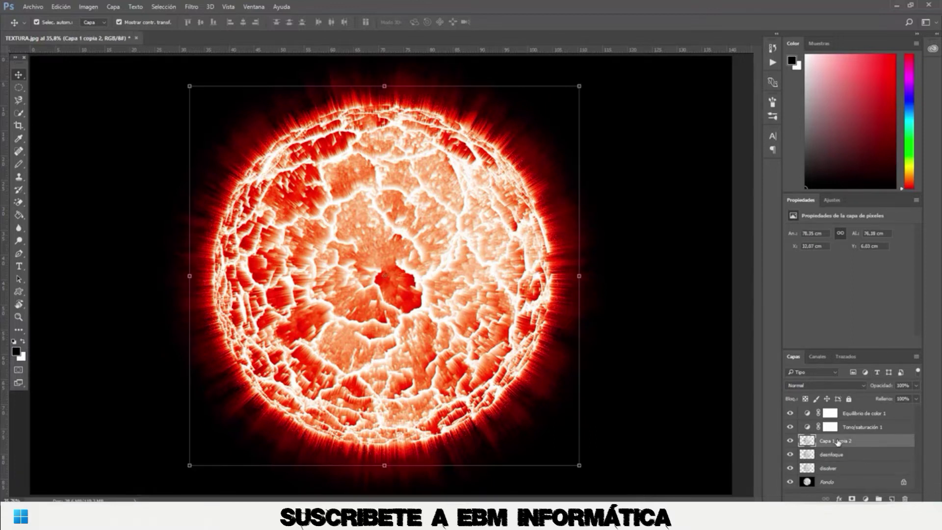
{"action": "double_click", "coordinate": [838, 441]}
{"action": "type", "text": "c"}
{"action": "key", "text": "Return"}
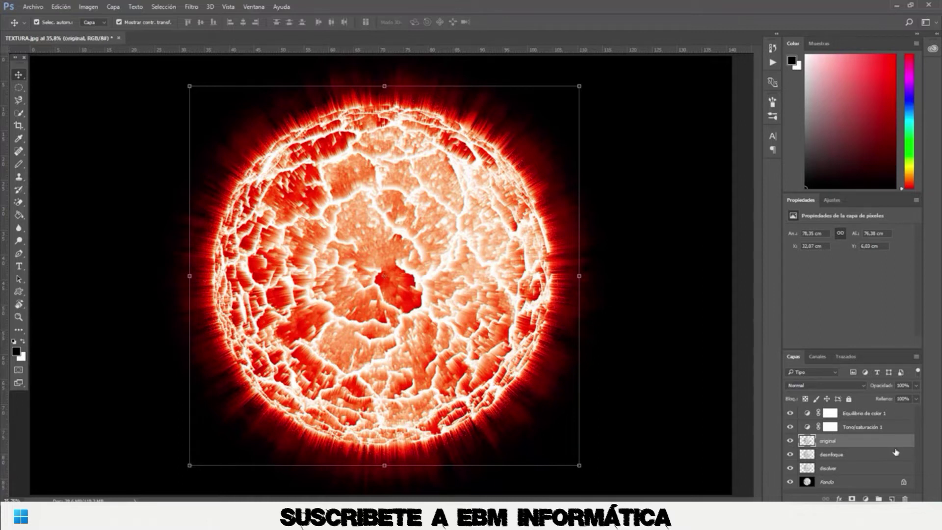
{"action": "left_click", "coordinate": [835, 485]}
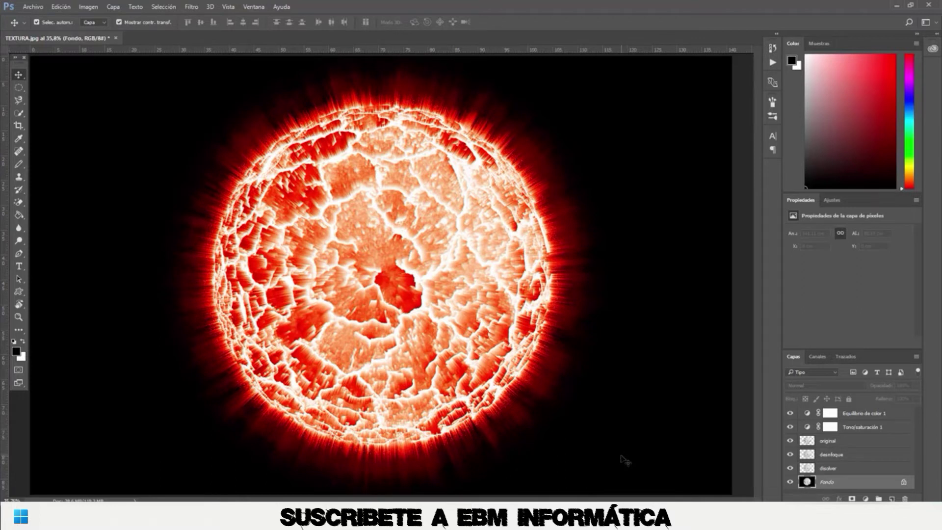
Fill Fondo with black, check the glow layers' visibility, and duplicate the background.
{"action": "key", "text": "alt+BackSpace"}
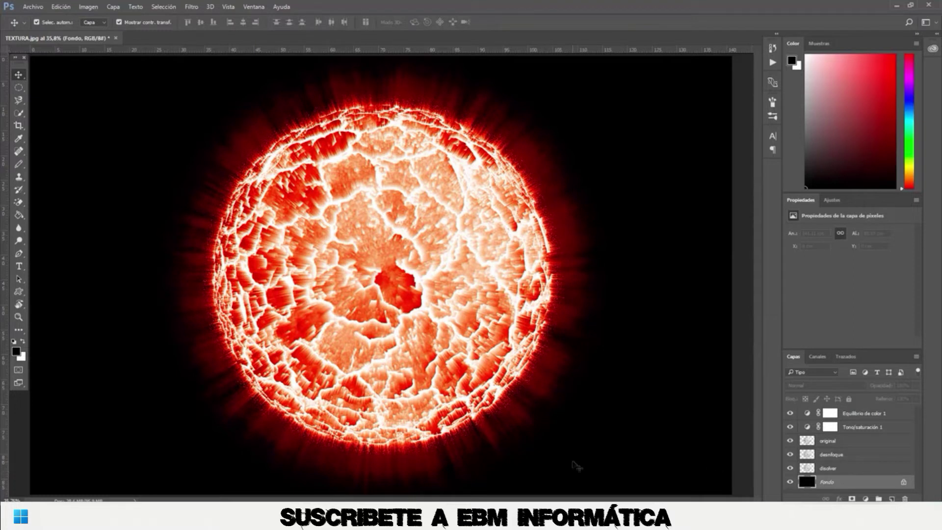
{"action": "left_click", "coordinate": [789, 468]}
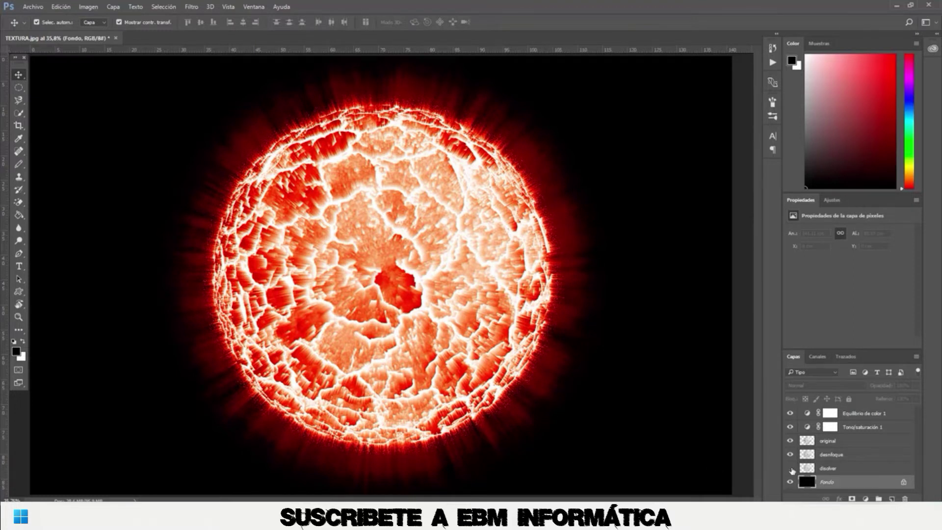
{"action": "left_click", "coordinate": [791, 441]}
{"action": "left_click_drag", "start_coordinate": [789, 441], "coordinate": [789, 469]}
{"action": "key", "text": "ctrl"}
{"action": "key", "text": "ctrl+j"}
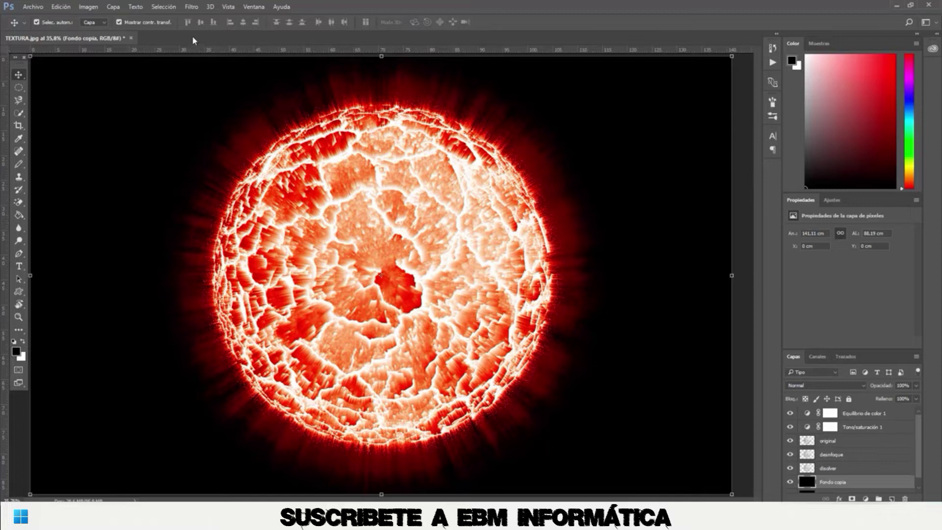
Render Nubes on the background copy, then apply Nubes de diferencia three times.
{"action": "left_click", "coordinate": [192, 7]}
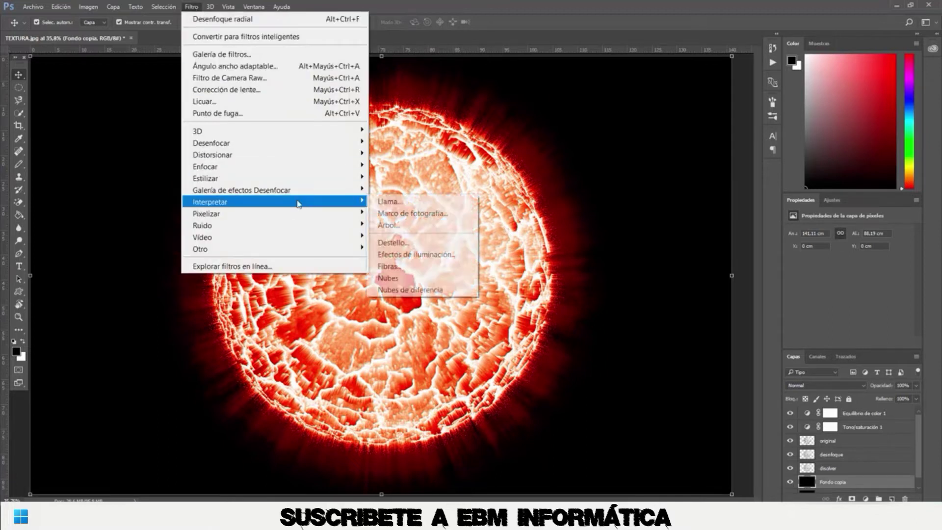
{"action": "mouse_move", "coordinate": [210, 201]}
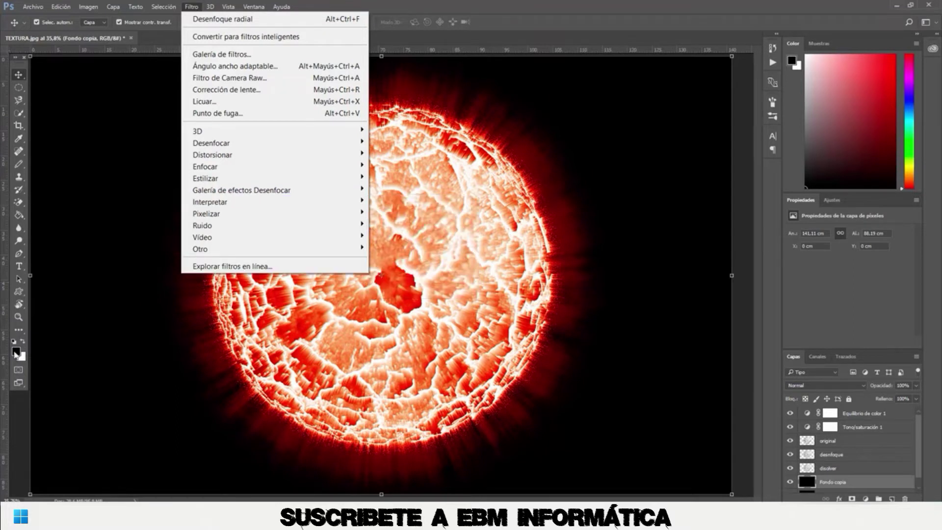
{"action": "mouse_move", "coordinate": [272, 213]}
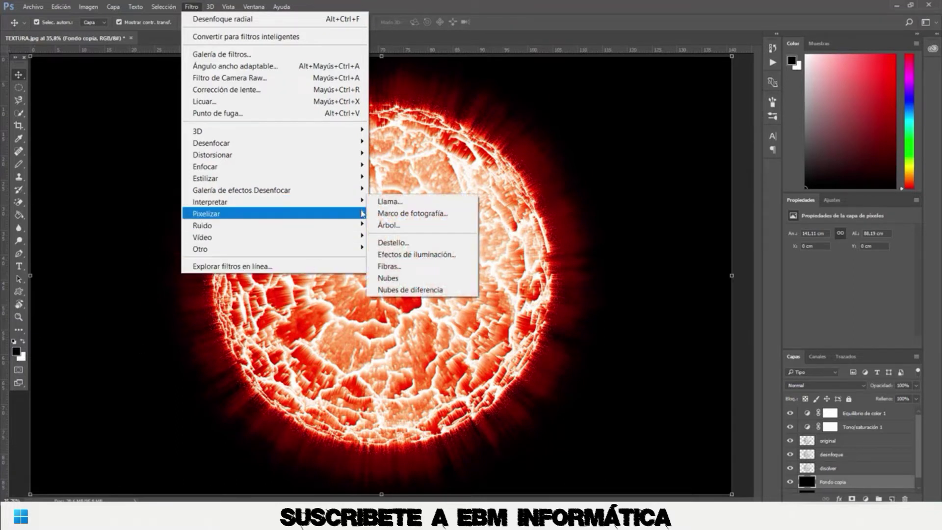
{"action": "left_click", "coordinate": [434, 278]}
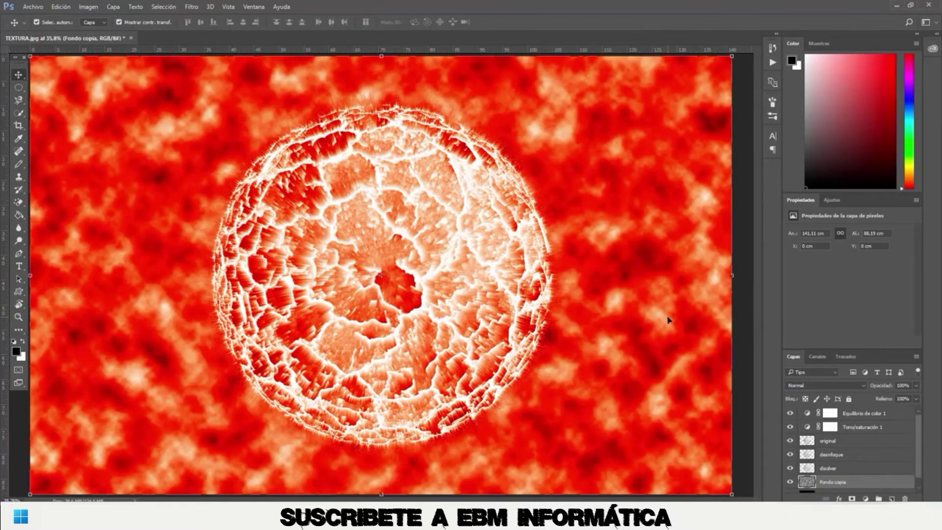
{"action": "left_click", "coordinate": [192, 8]}
{"action": "mouse_move", "coordinate": [280, 202]}
{"action": "left_click", "coordinate": [469, 290]}
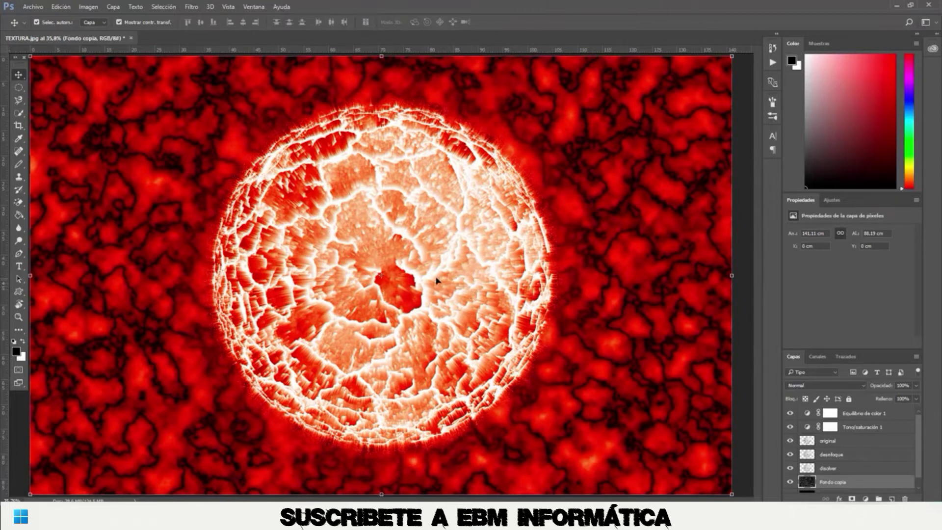
{"action": "left_click", "coordinate": [191, 7]}
{"action": "left_click", "coordinate": [209, 20]}
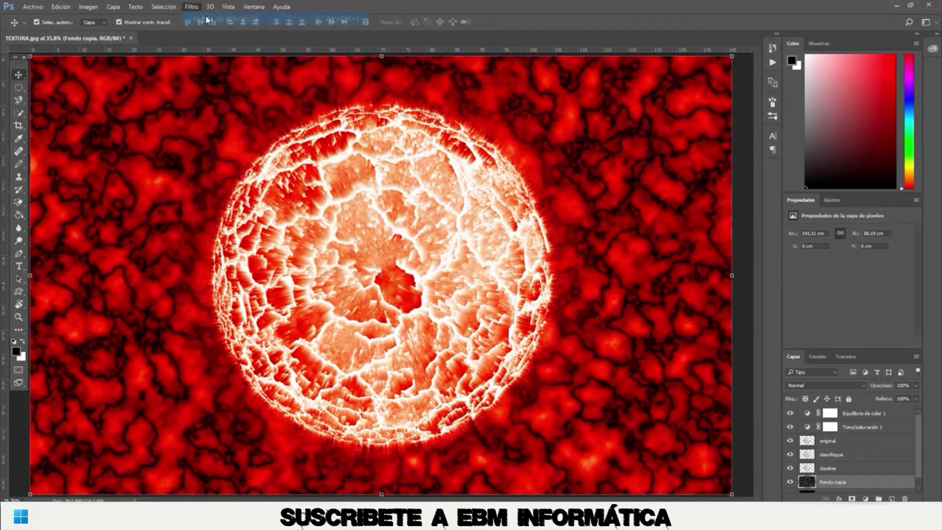
{"action": "left_click", "coordinate": [192, 7]}
{"action": "left_click", "coordinate": [210, 19]}
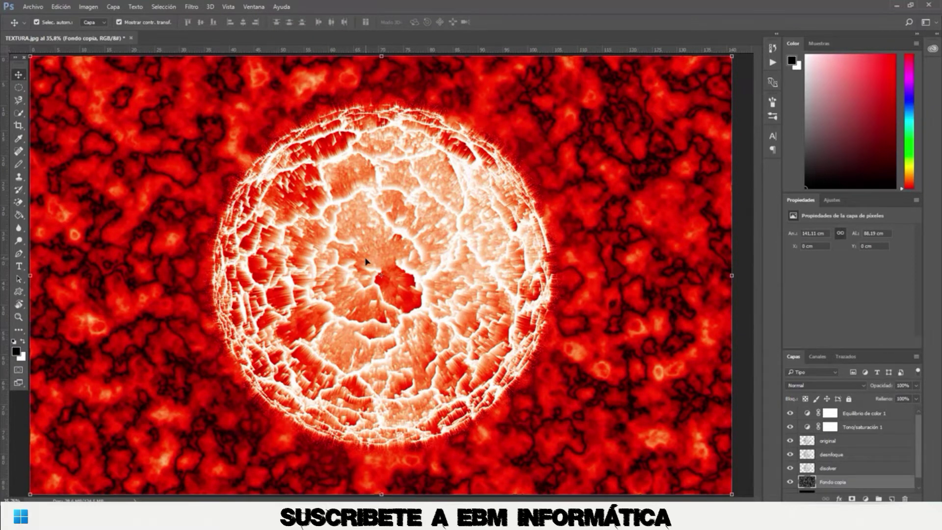
Apply a Desenfoque radial of amount 100, Zoom, Óptima quality to Fondo copia.
{"action": "left_click", "coordinate": [191, 8]}
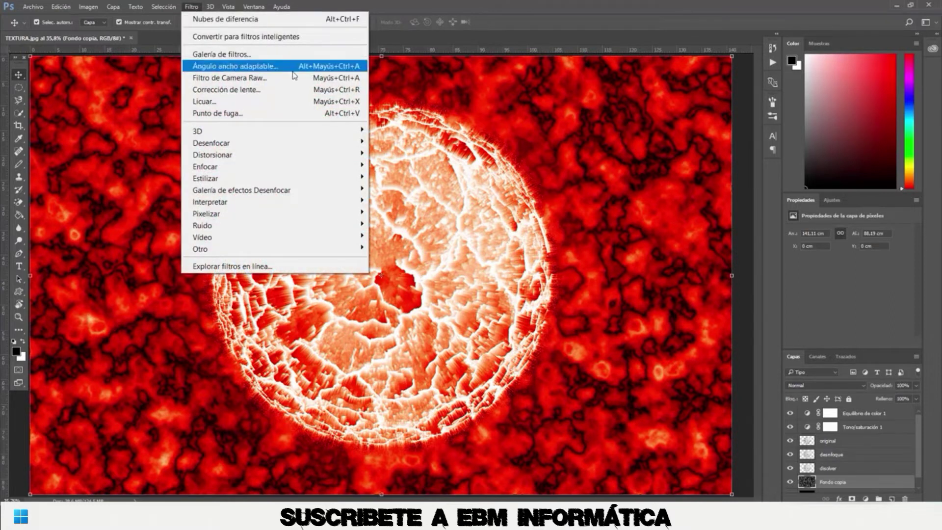
{"action": "mouse_move", "coordinate": [211, 143]}
{"action": "left_click", "coordinate": [471, 211]}
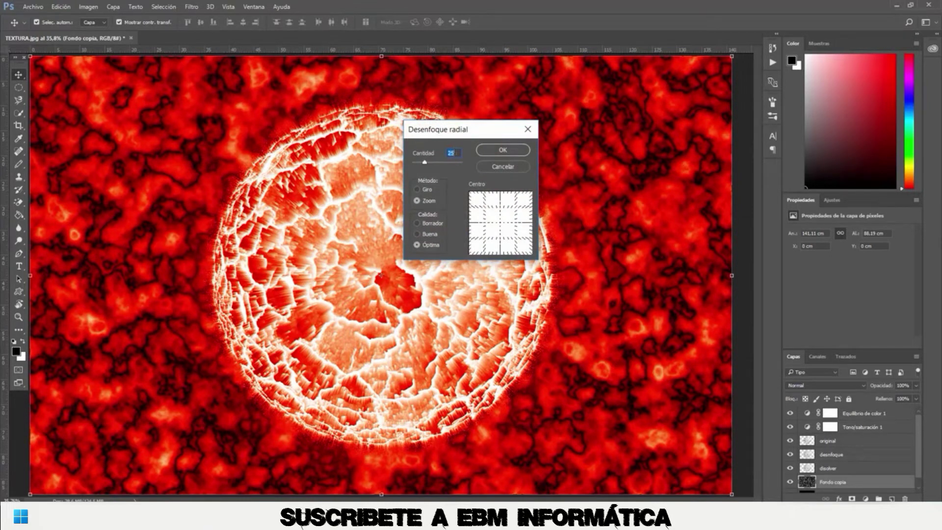
{"action": "type", "text": "100"}
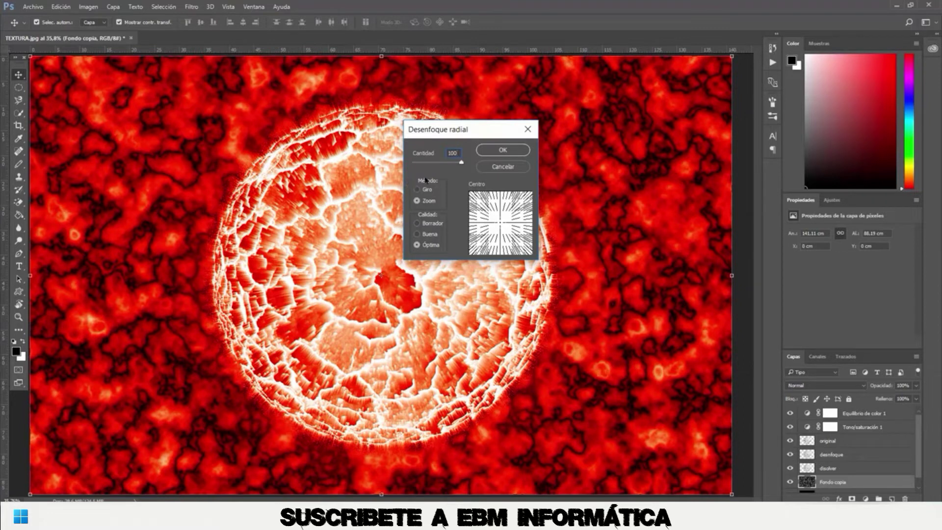
{"action": "left_click", "coordinate": [503, 149]}
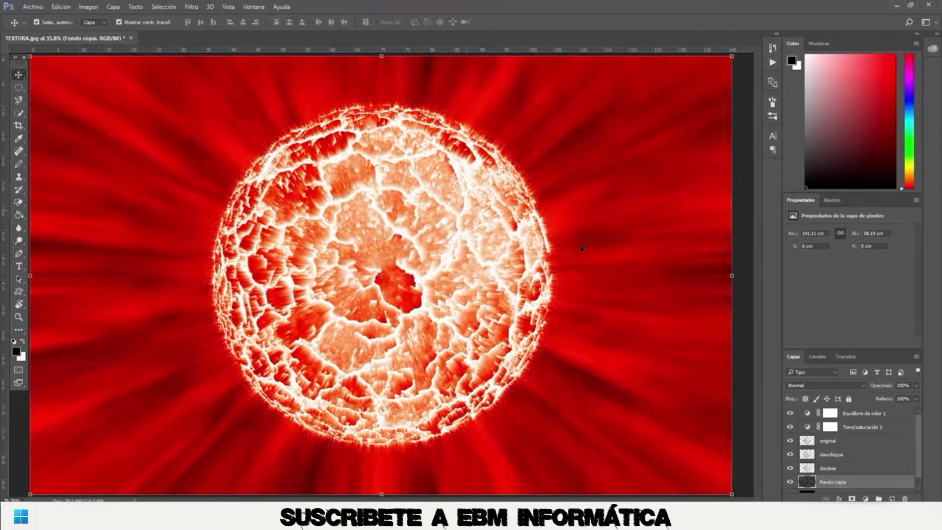
Set the Fondo copia layer's opacity to 15%.
{"action": "left_click", "coordinate": [898, 384]}
{"action": "type", "text": "5"}
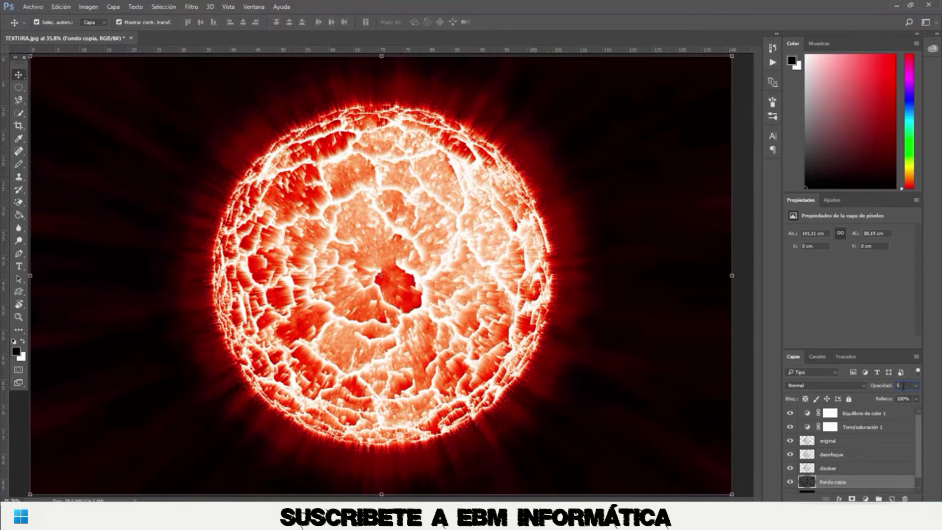
{"action": "left_click_drag", "start_coordinate": [888, 387], "coordinate": [891, 387]}
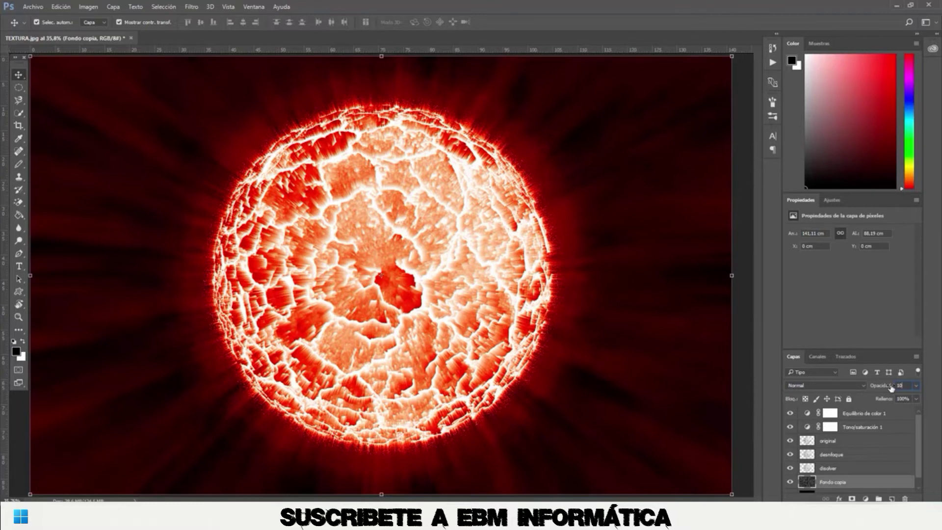
{"action": "key", "text": "BackSpace"}
{"action": "key", "text": "Return"}
From Equilibrio de color 1, stamp all visible layers into a new top layer, Capa 1.
{"action": "key", "text": "ctrl"}
{"action": "key", "text": "ctrl+shift+alt+e"}
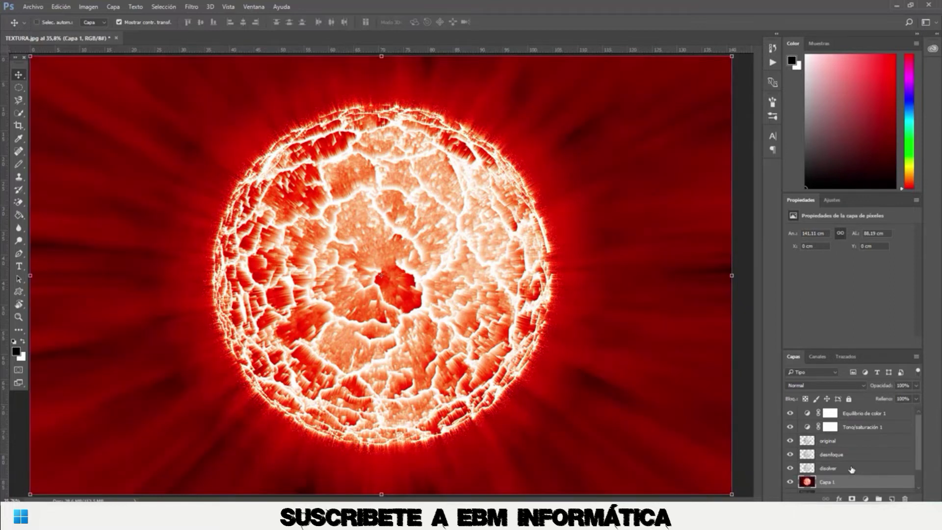
{"action": "key", "text": "ctrl+z"}
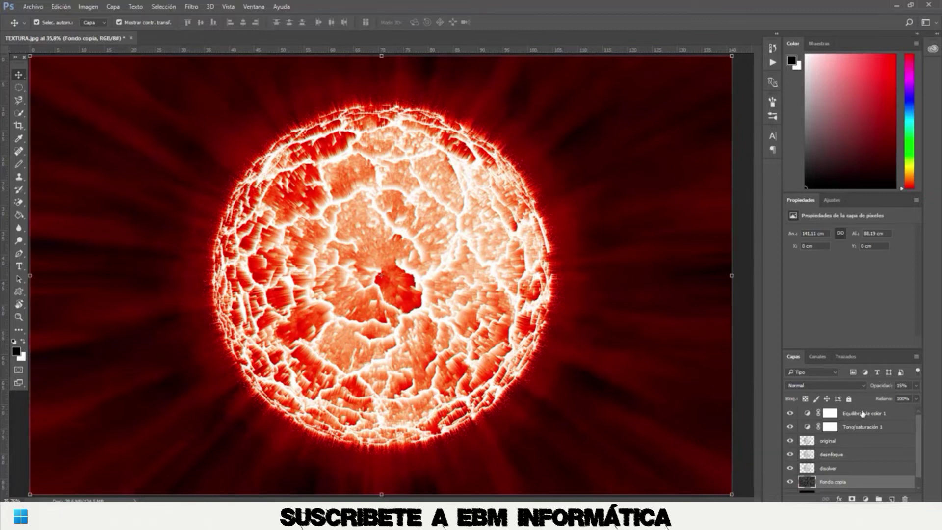
{"action": "left_click", "coordinate": [862, 413]}
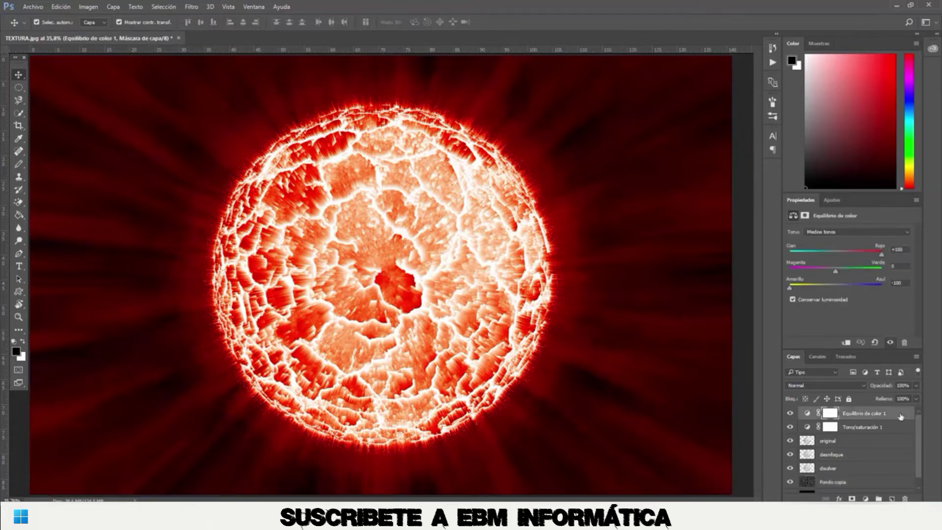
{"action": "key", "text": "ctrl"}
{"action": "key", "text": "ctrl+shift+alt+e"}
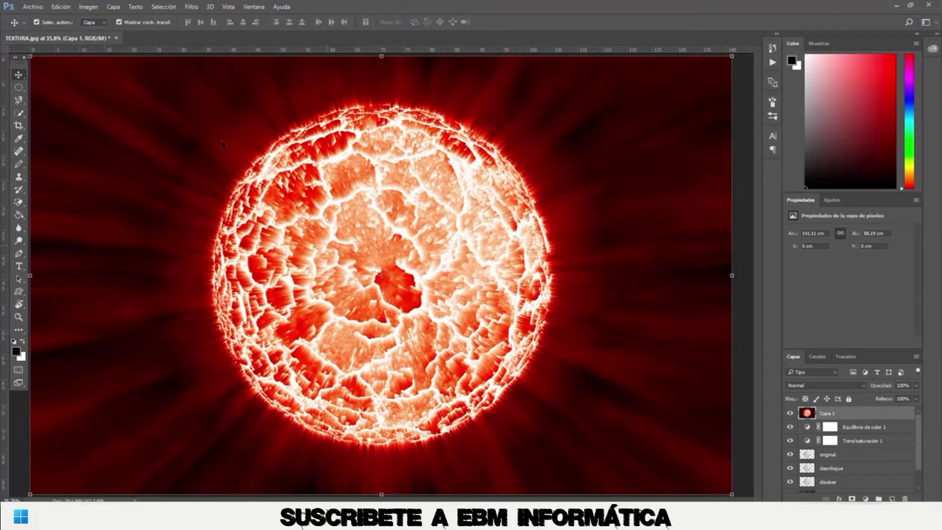
Select the Elliptical Marquee tool.
{"action": "left_click", "coordinate": [18, 93]}
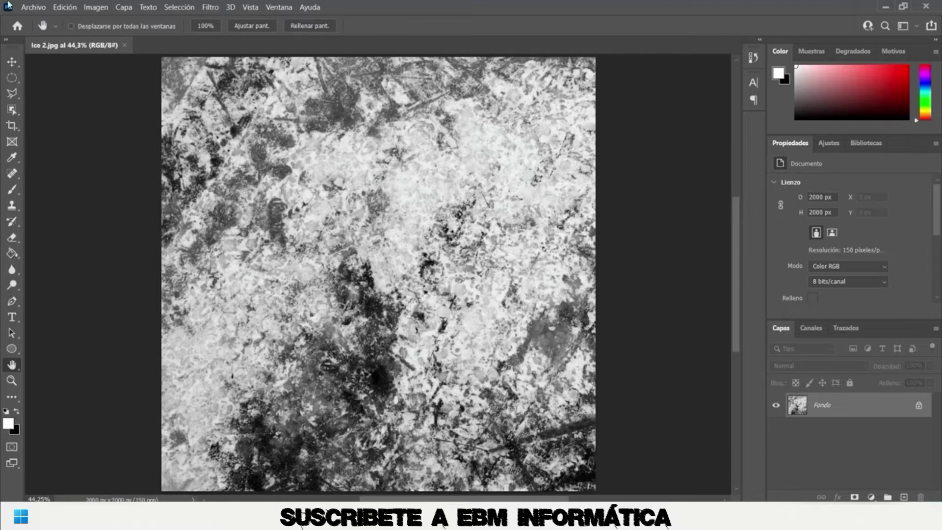
Create a new 1920 × 1080 px document at 150 ppi resolution.
{"action": "left_click", "coordinate": [32, 7]}
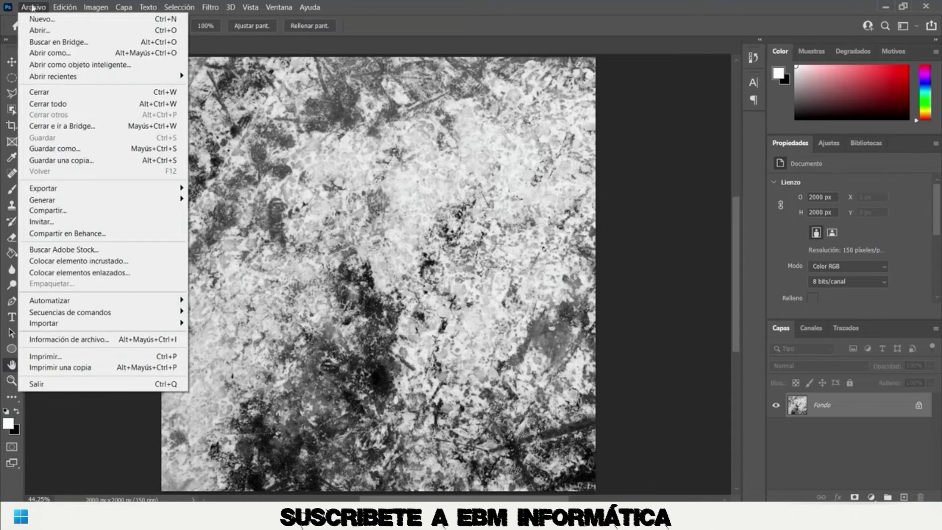
{"action": "left_click", "coordinate": [42, 19]}
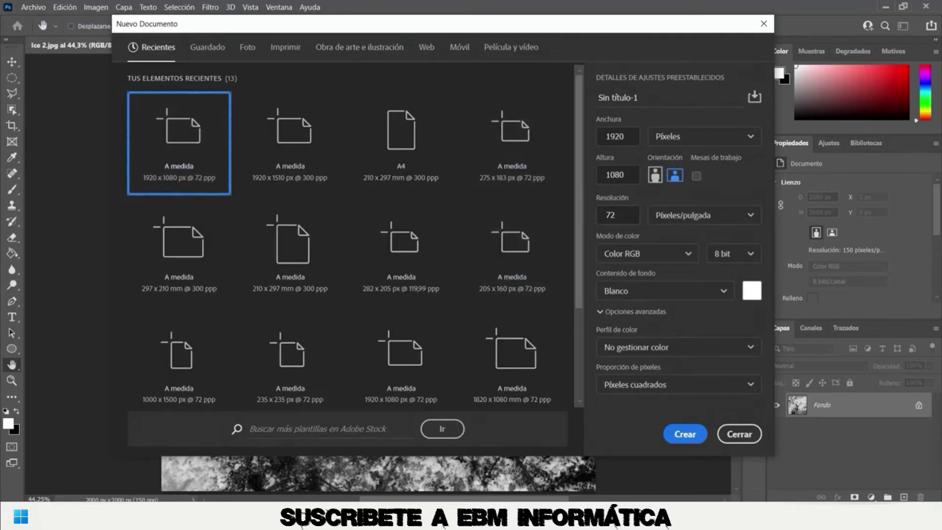
{"action": "type", "text": "150"}
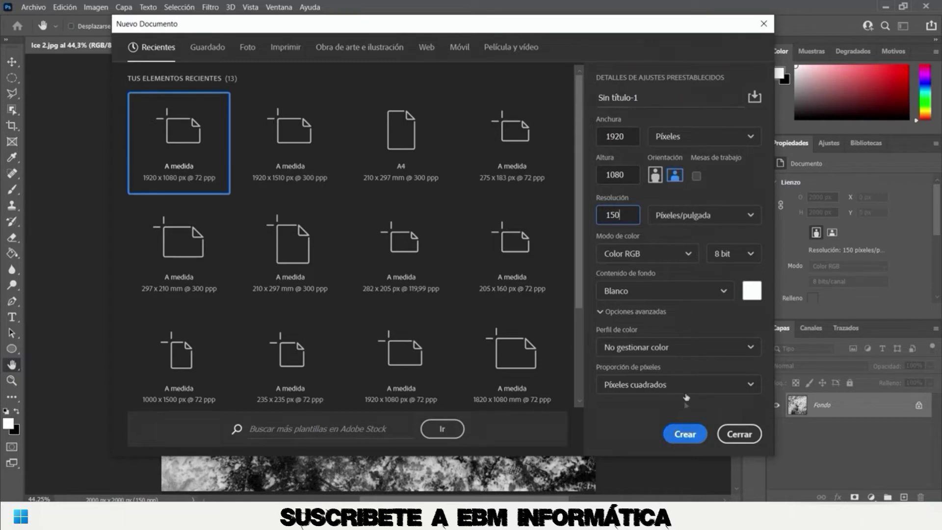
{"action": "left_click", "coordinate": [680, 437]}
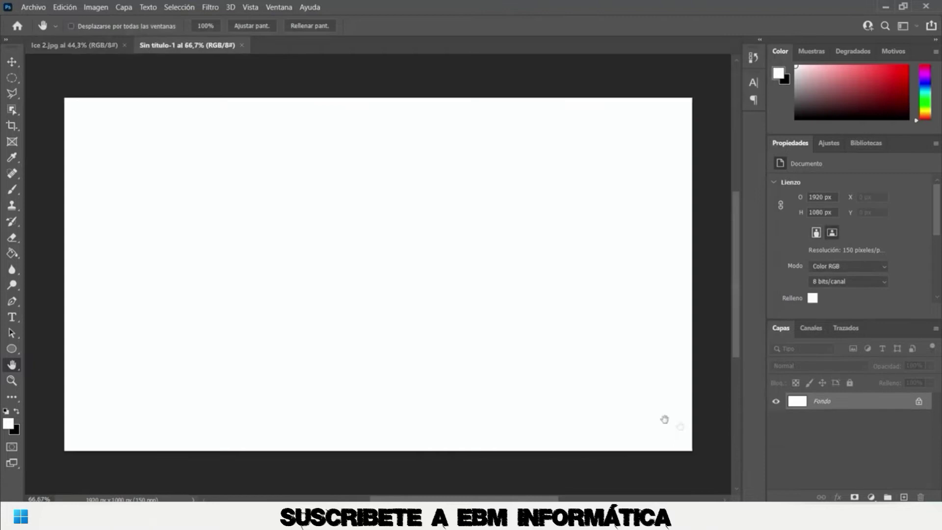
Fit the canvas to the window, make black the foreground colour, and paint-bucket the canvas.
{"action": "double_click", "coordinate": [13, 365]}
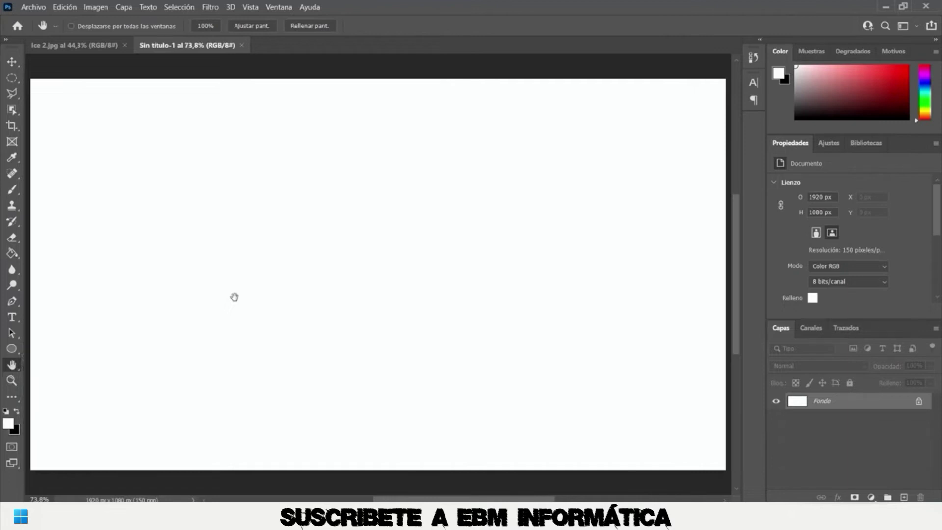
{"action": "left_click", "coordinate": [16, 412]}
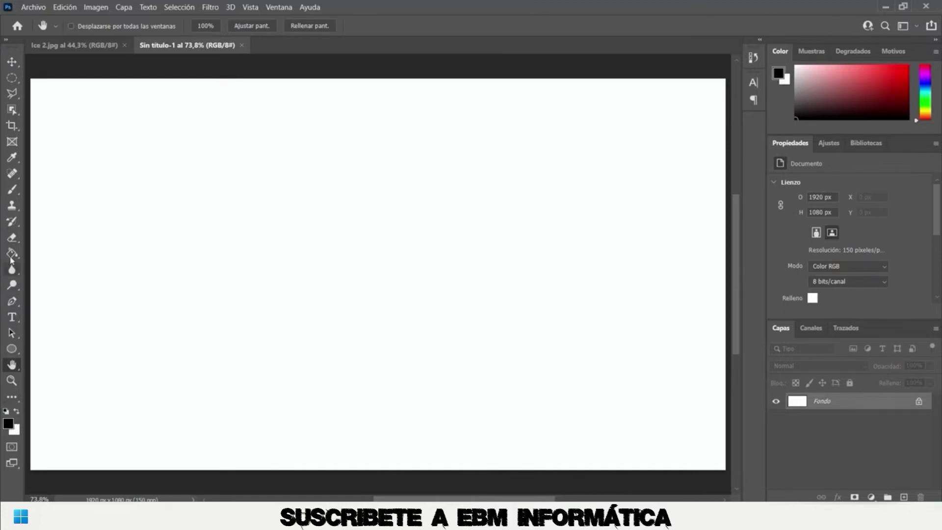
{"action": "left_click", "coordinate": [12, 254]}
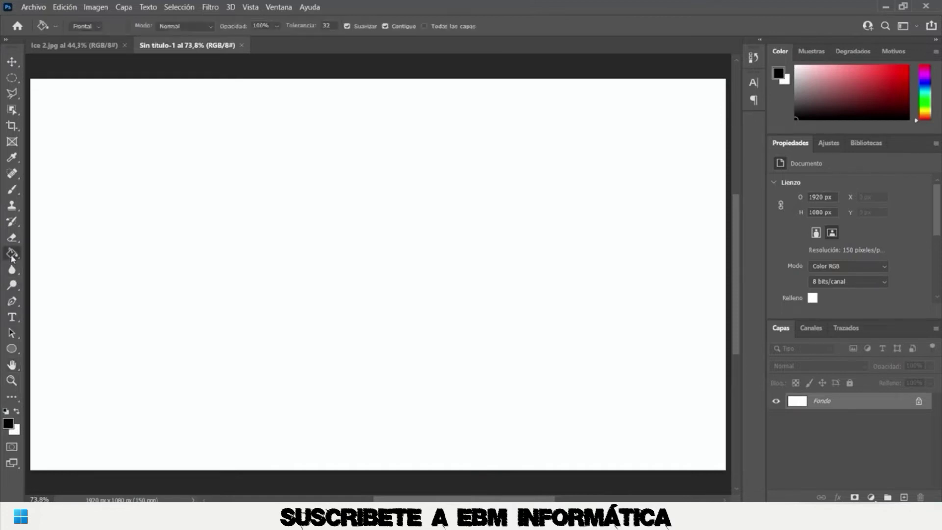
{"action": "left_click", "coordinate": [373, 241]}
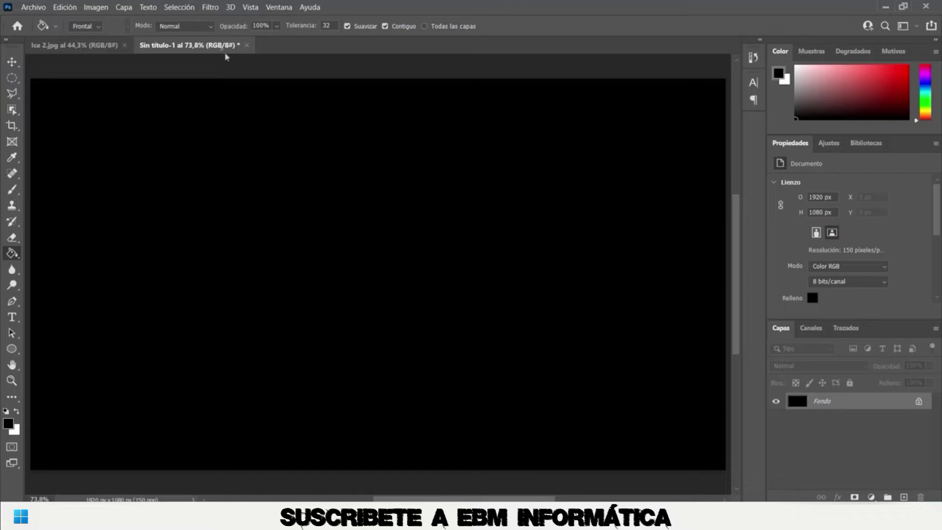
Add 88% Gaussian monochromatic noise to the black canvas.
{"action": "left_click", "coordinate": [210, 7]}
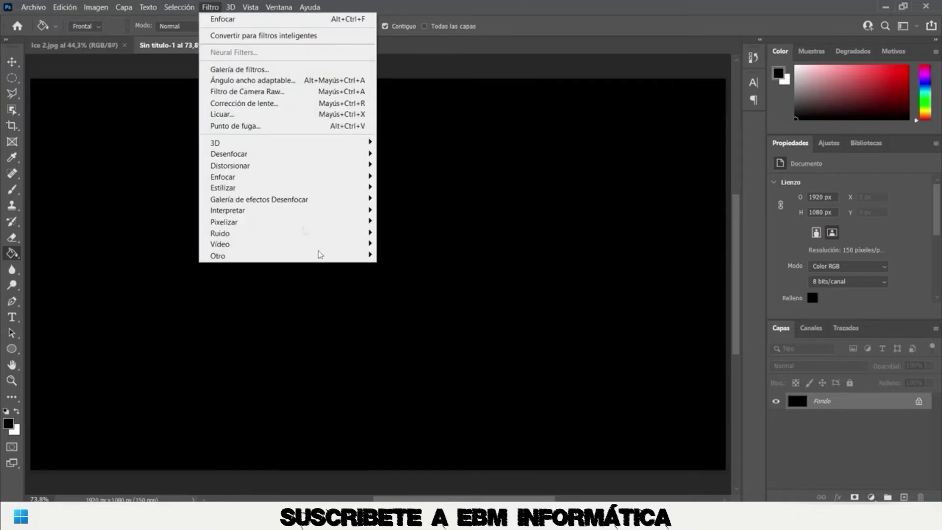
{"action": "mouse_move", "coordinate": [219, 232]}
{"action": "left_click", "coordinate": [425, 234]}
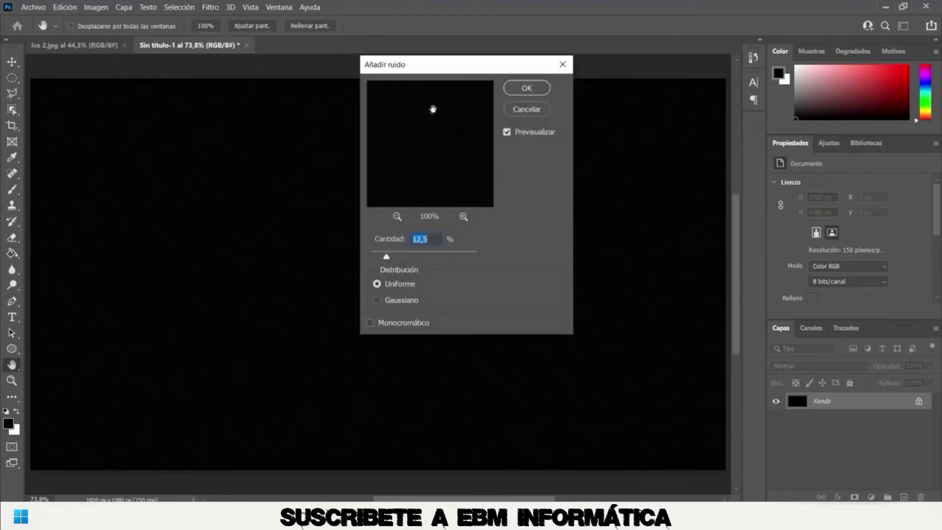
{"action": "left_click_drag", "start_coordinate": [452, 70], "coordinate": [444, 123]}
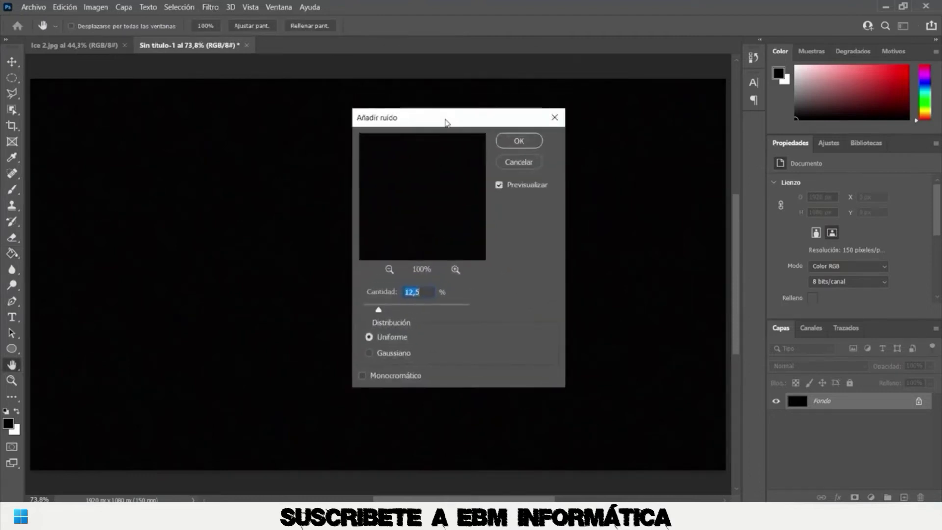
{"action": "type", "text": "88"}
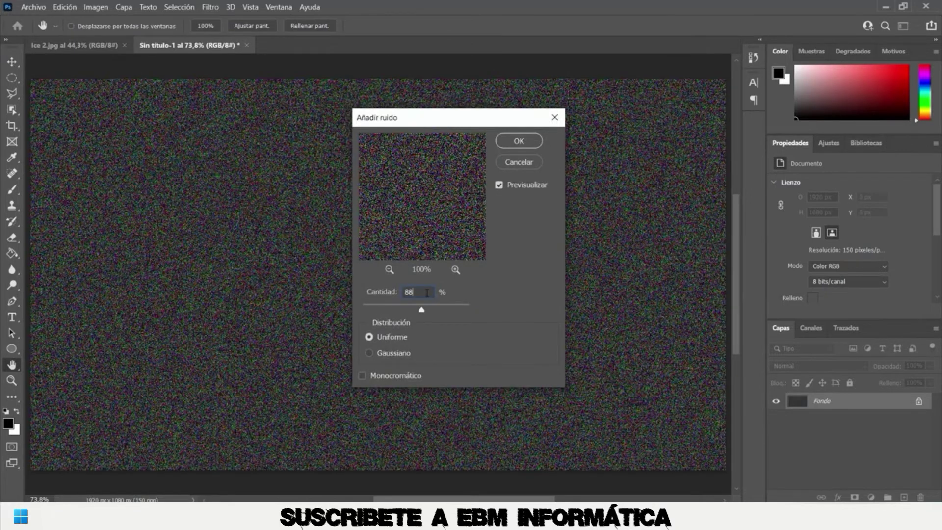
{"action": "left_click", "coordinate": [400, 354]}
{"action": "left_click", "coordinate": [395, 377]}
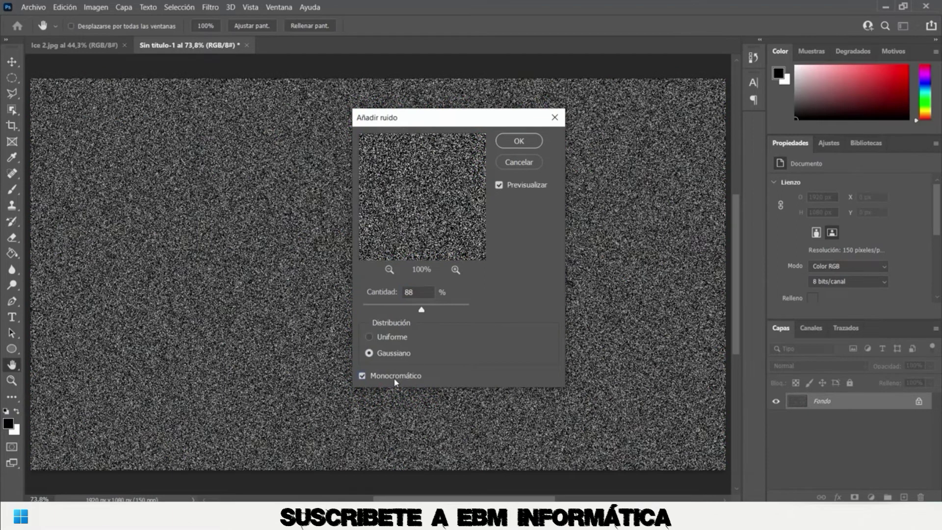
{"action": "left_click", "coordinate": [519, 143]}
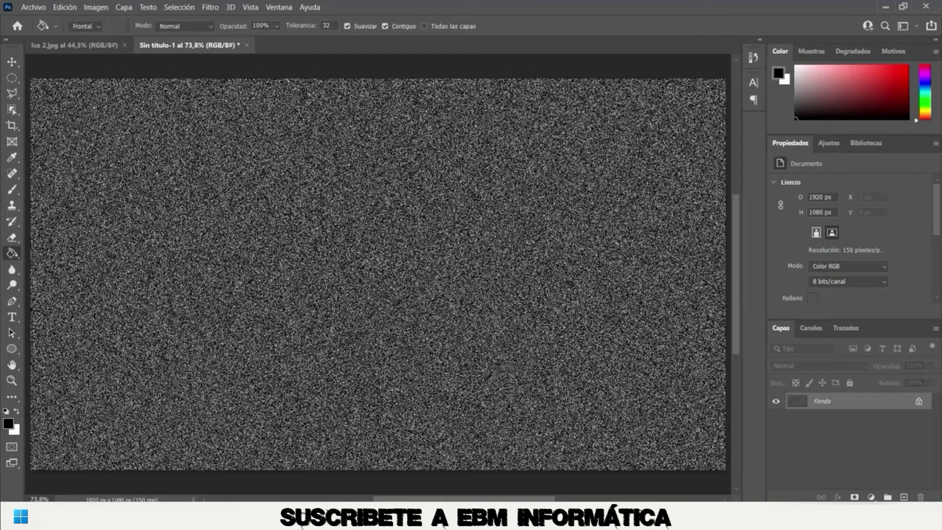
Soften the noise with a 0,3-pixel Gaussian blur.
{"action": "left_click", "coordinate": [216, 7]}
{"action": "mouse_move", "coordinate": [287, 153]}
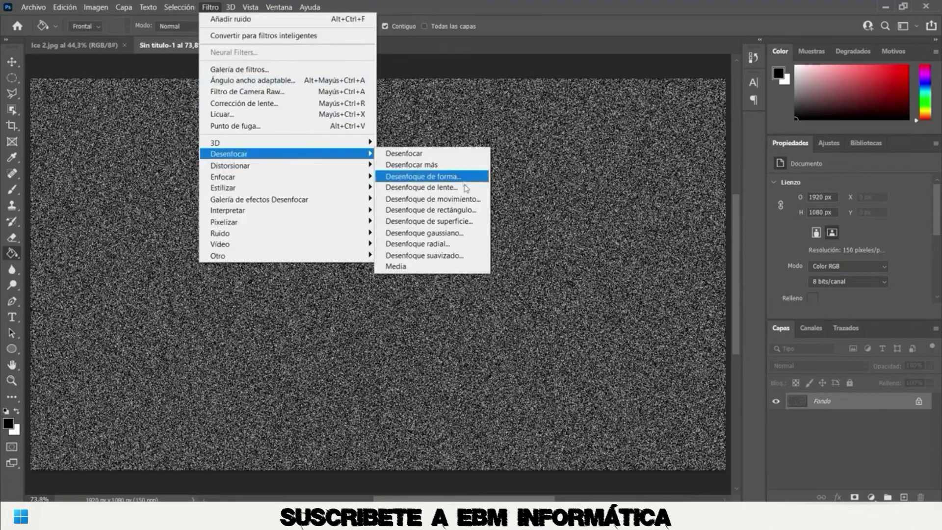
{"action": "left_click", "coordinate": [425, 232]}
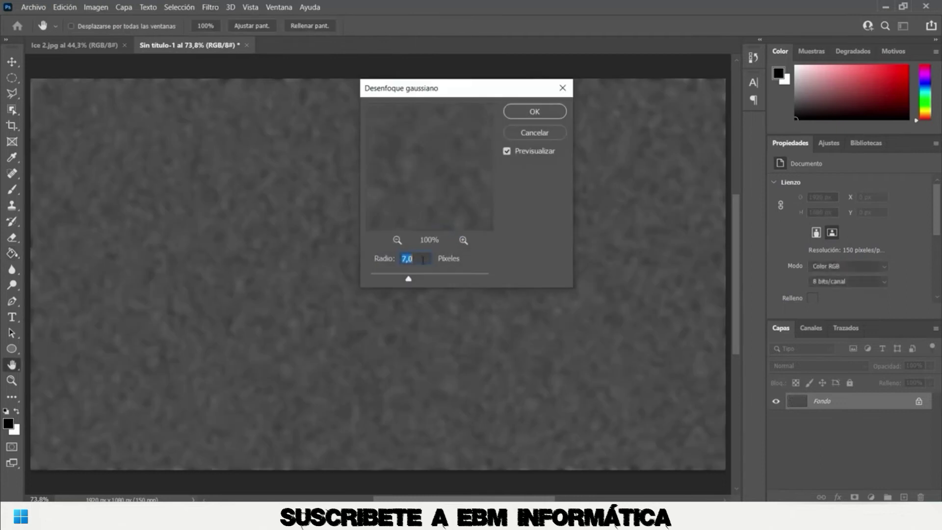
{"action": "type", "text": "0,"}
{"action": "type", "text": "3"}
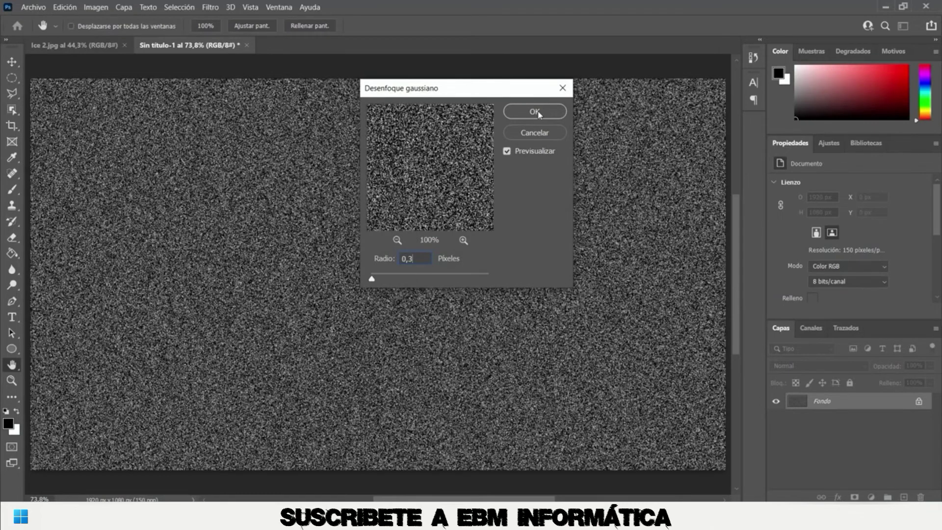
{"action": "left_click", "coordinate": [534, 112]}
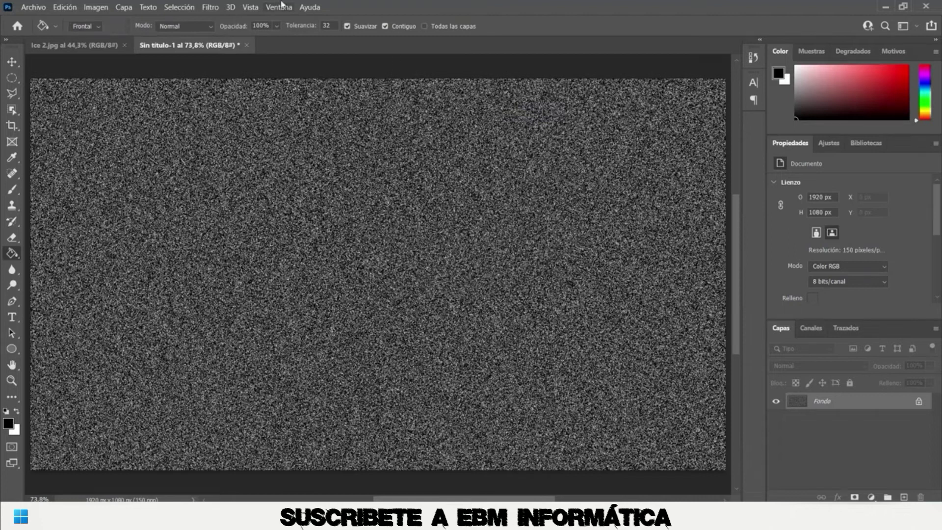
{"action": "left_click", "coordinate": [100, 11]}
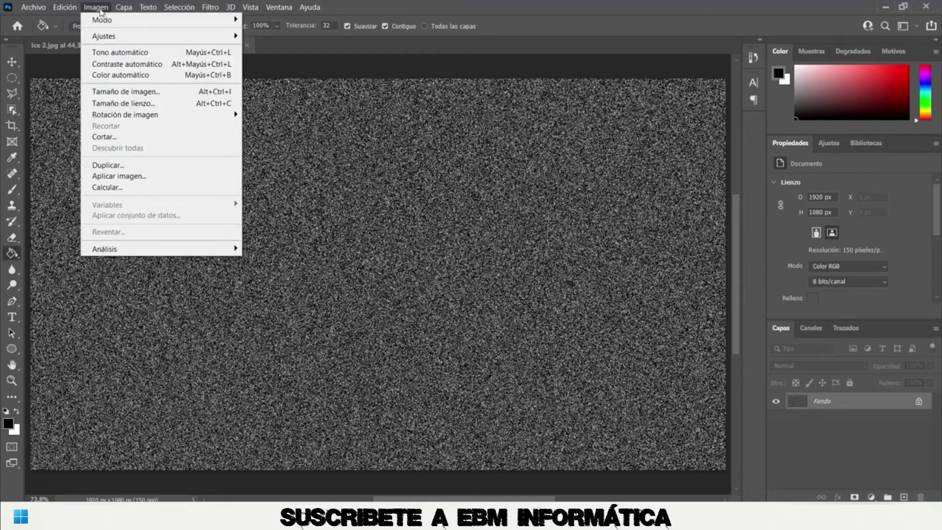
{"action": "mouse_move", "coordinate": [110, 36]}
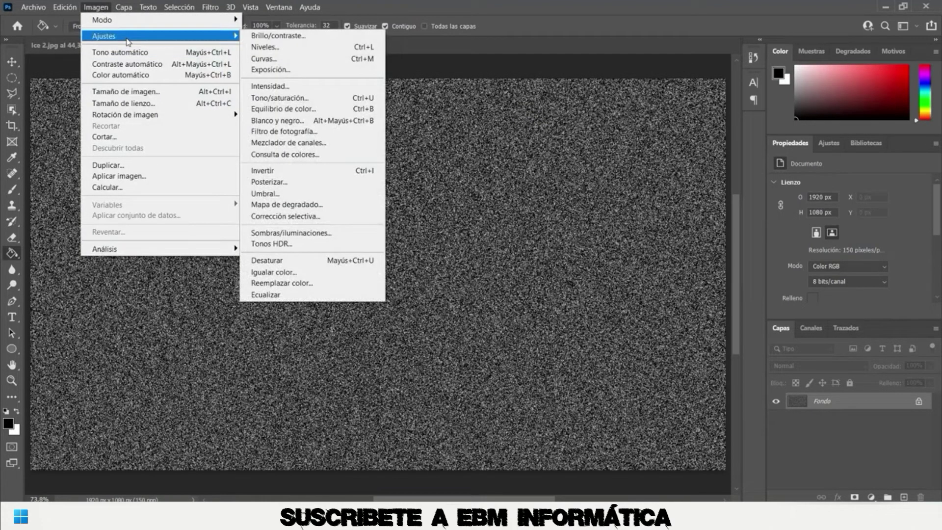
Set Levels input values to 204 and 222 for sparse stars, then unlock Fondo as Capa 0.
{"action": "left_click", "coordinate": [278, 50]}
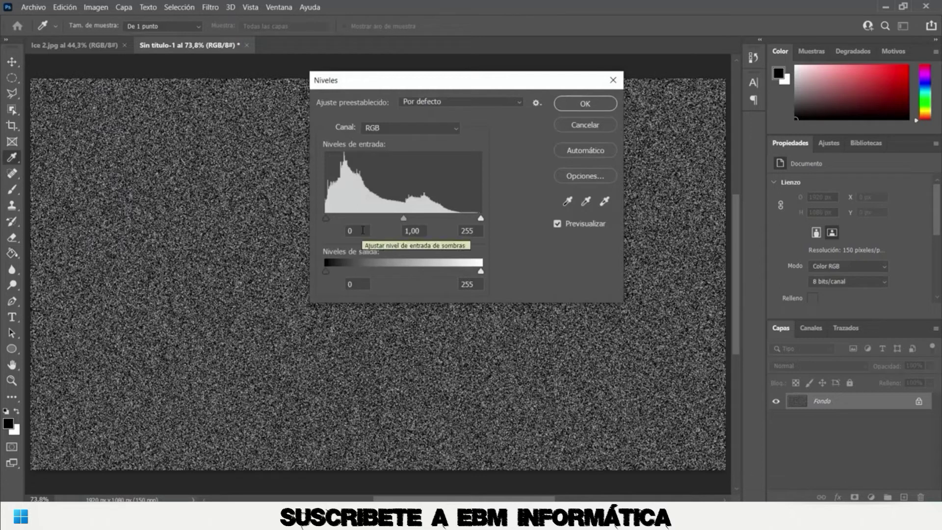
{"action": "double_click", "coordinate": [363, 230]}
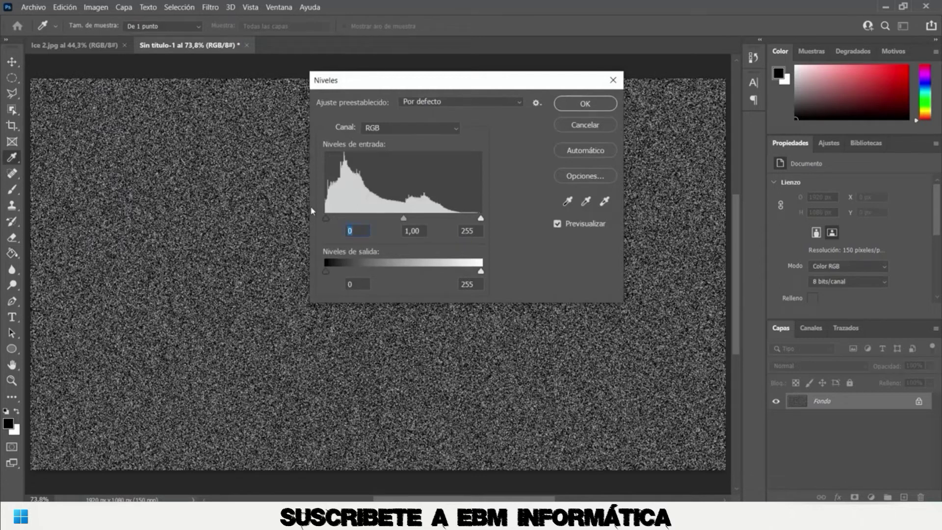
{"action": "type", "text": "204"}
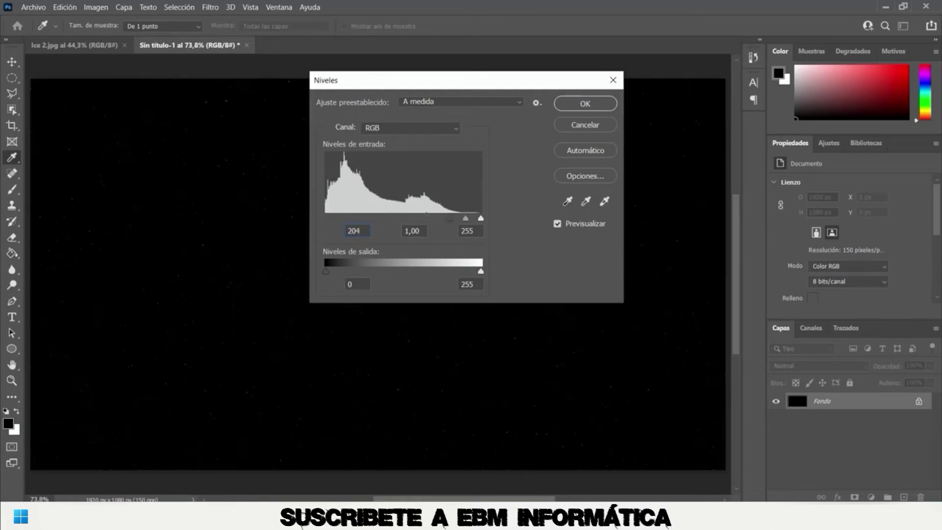
{"action": "double_click", "coordinate": [469, 230]}
{"action": "type", "text": "222"}
{"action": "left_click", "coordinate": [585, 104]}
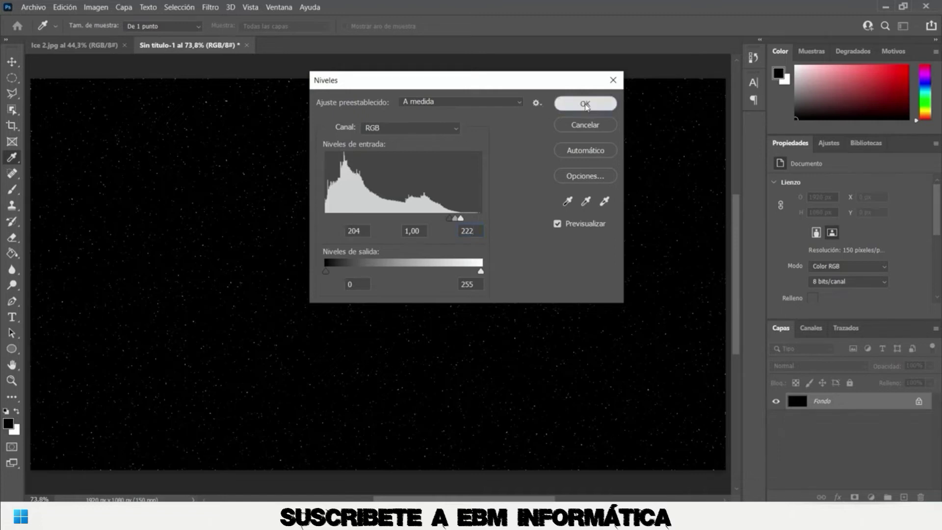
{"action": "left_click", "coordinate": [919, 401]}
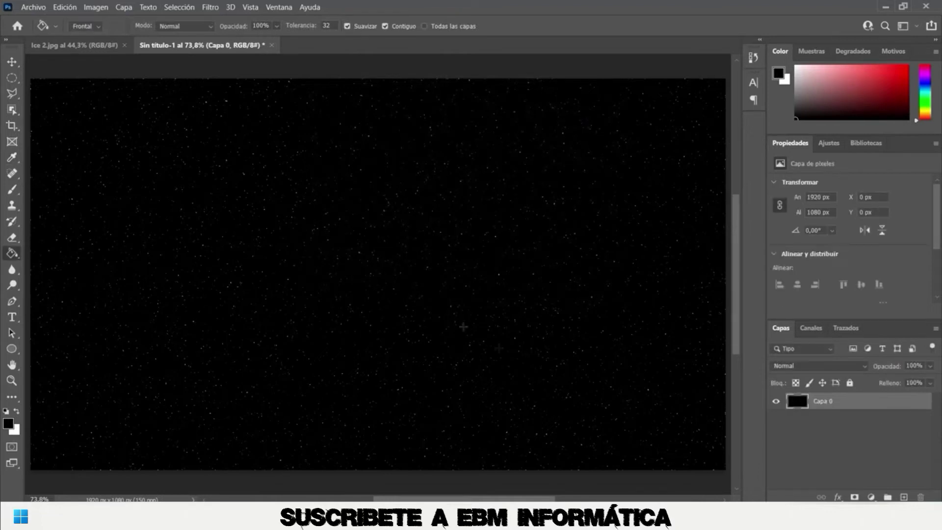
In Ice 2.jpg, unlock Fondo and apply Esferizar at 100% to the ice texture.
{"action": "left_click", "coordinate": [88, 45]}
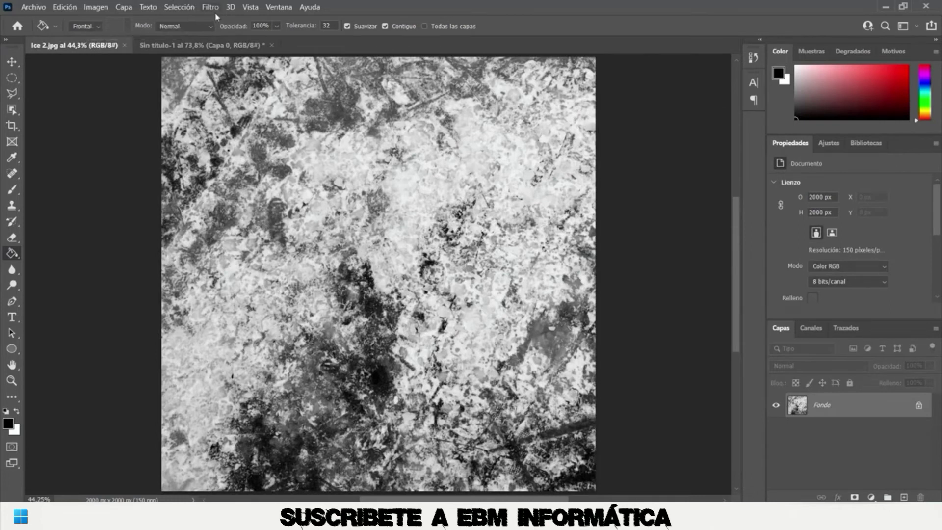
{"action": "left_click", "coordinate": [918, 405]}
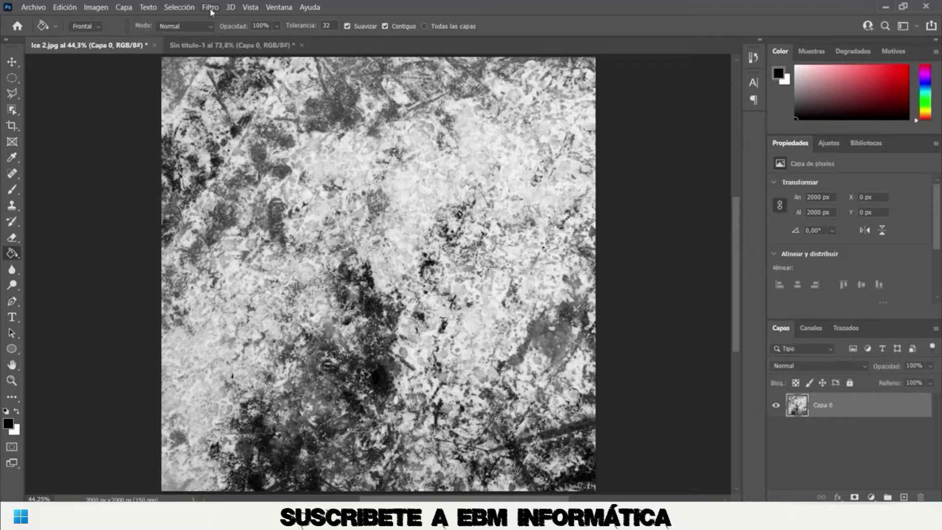
{"action": "left_click", "coordinate": [211, 7]}
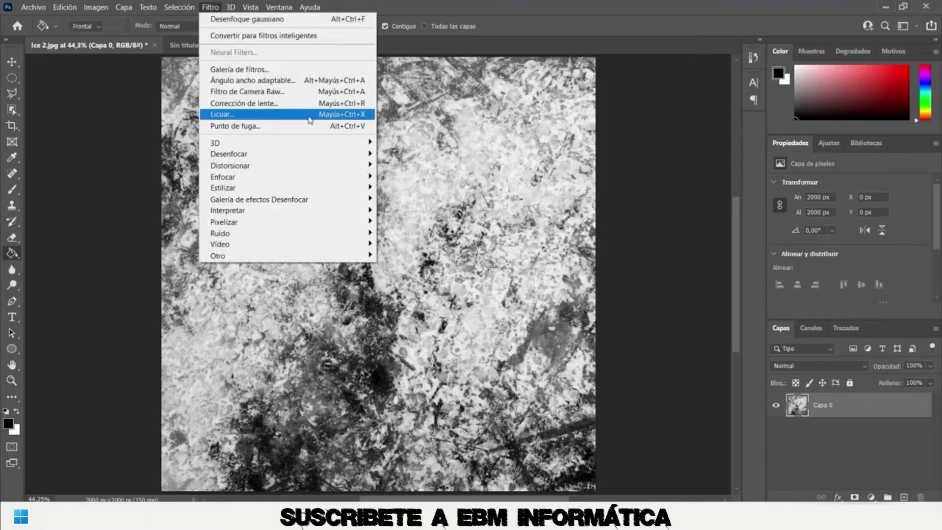
{"action": "mouse_move", "coordinate": [229, 165]}
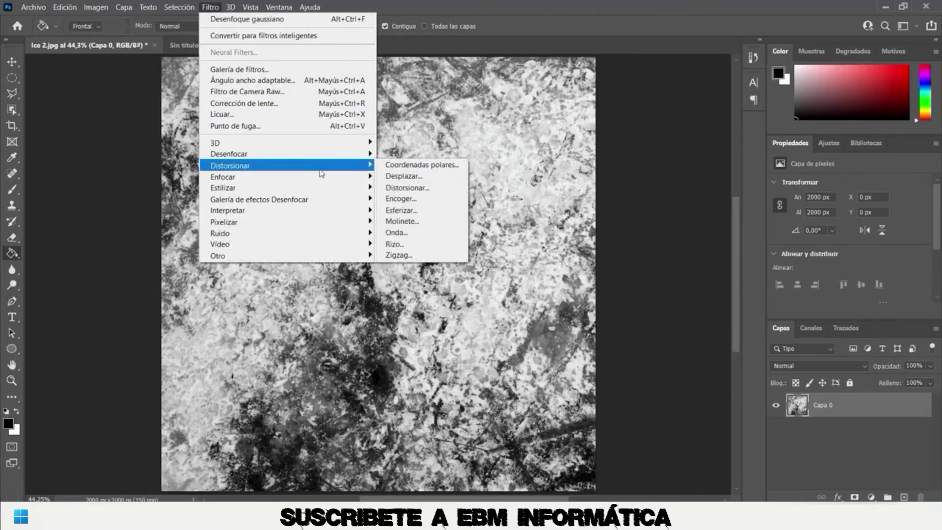
{"action": "left_click", "coordinate": [439, 216]}
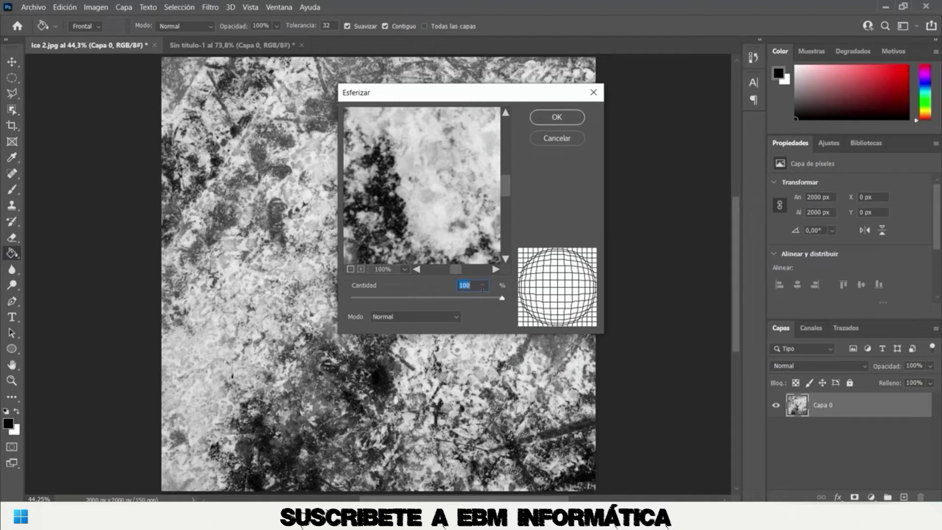
{"action": "left_click", "coordinate": [551, 119]}
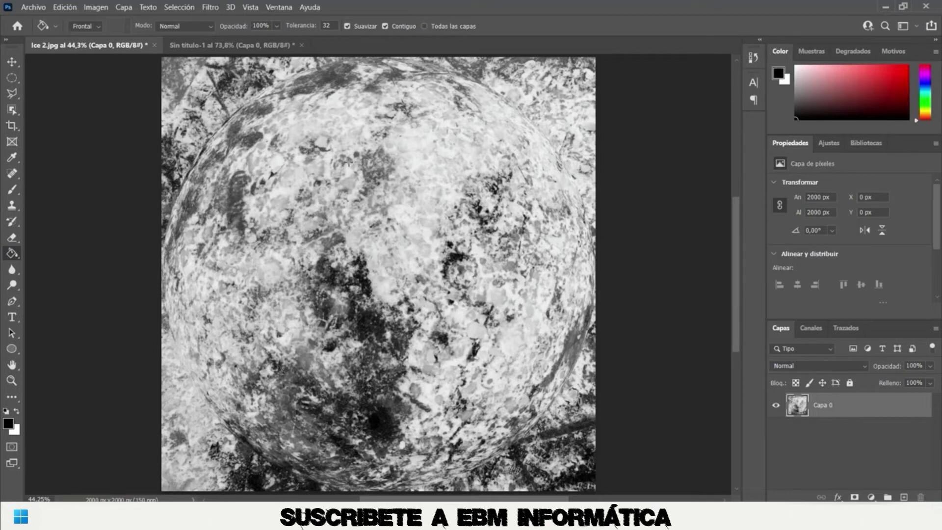
Repeat the spherize effect, show the rulers and fit the image to the window.
{"action": "left_click", "coordinate": [179, 7]}
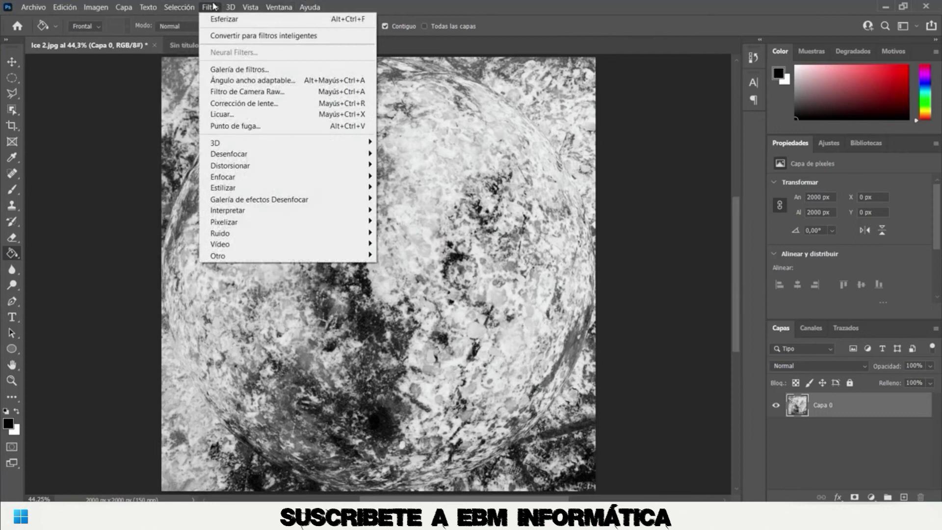
{"action": "mouse_move", "coordinate": [211, 8]}
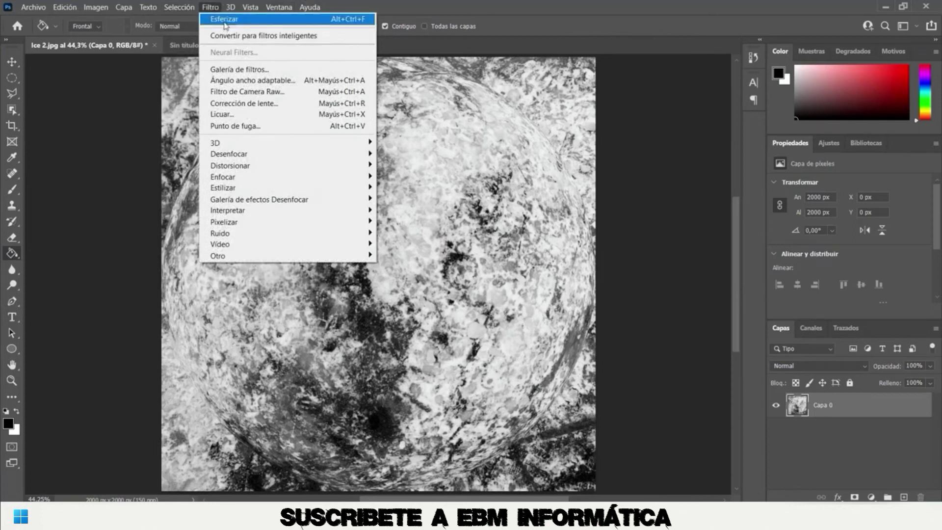
{"action": "left_click", "coordinate": [226, 21]}
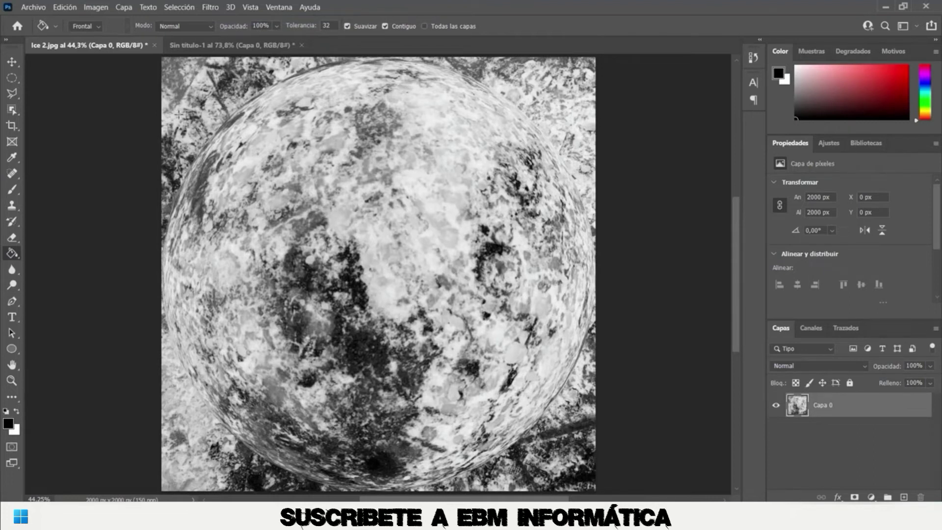
{"action": "key", "text": "ctrl+r"}
{"action": "key", "text": "ctrl+0"}
{"action": "key", "text": "h"}
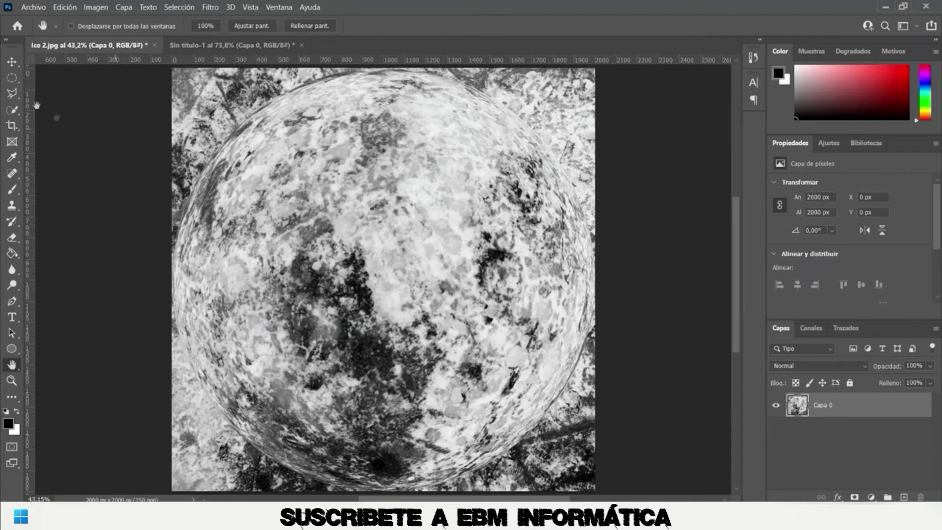
Copy an elliptical selection of the sphere to a new layer and hide Capa 0.
{"action": "left_click", "coordinate": [11, 79]}
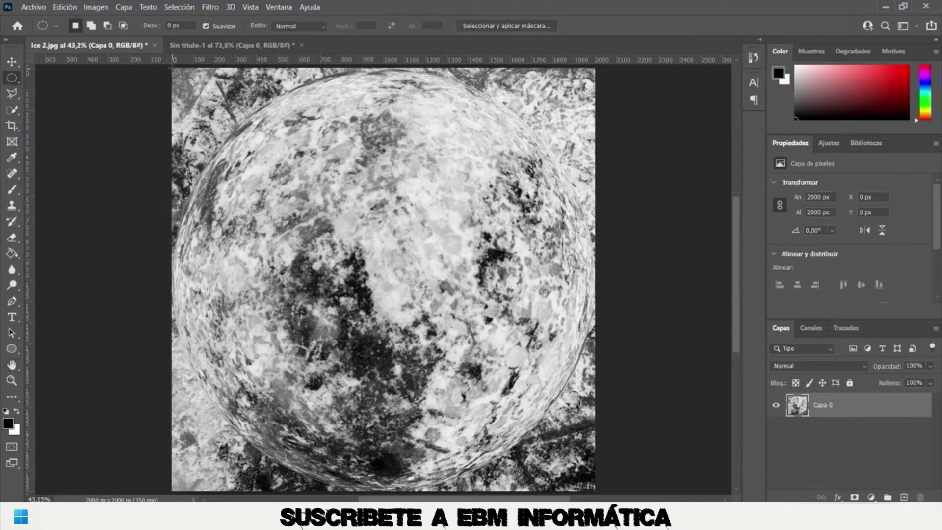
{"action": "left_click_drag", "start_coordinate": [172, 69], "coordinate": [585, 474]}
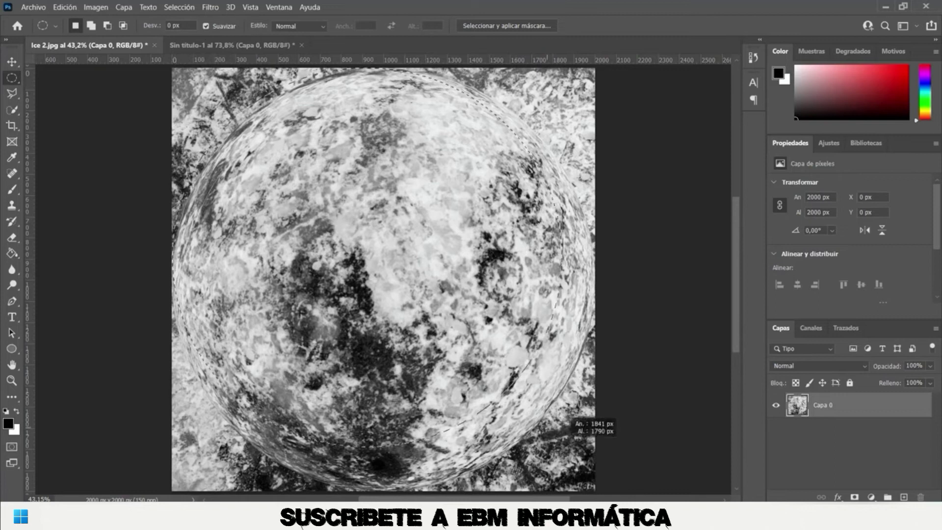
{"action": "mouse_move", "coordinate": [587, 474]}
{"action": "left_mouse_down"}
{"action": "mouse_move", "coordinate": [600, 485]}
{"action": "mouse_move", "coordinate": [589, 482]}
{"action": "left_mouse_up"}
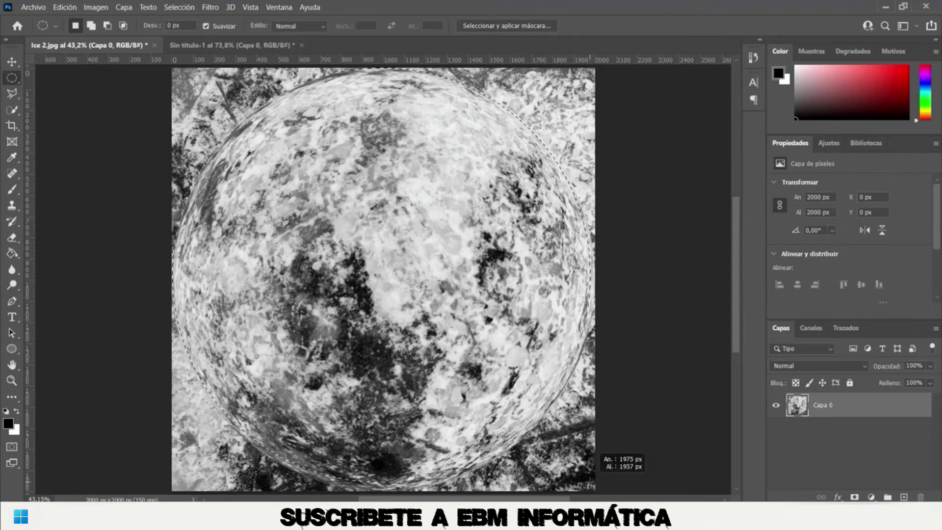
{"action": "left_click_drag", "start_coordinate": [589, 483], "coordinate": [594, 473]}
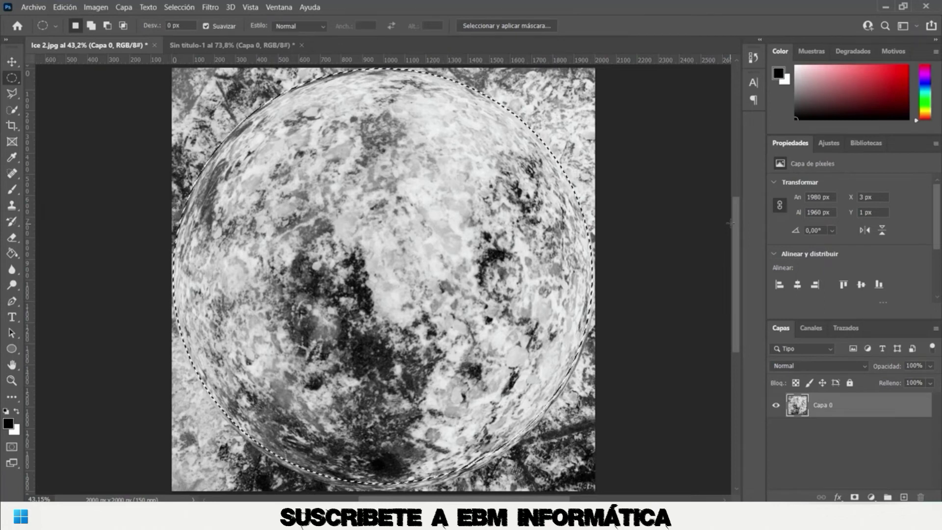
{"action": "key", "text": "ctrl+j"}
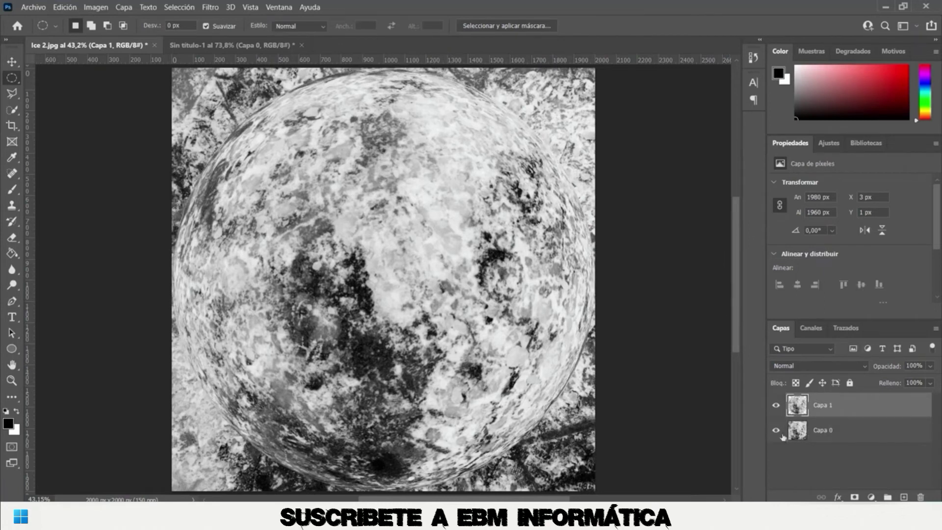
{"action": "left_click", "coordinate": [778, 430]}
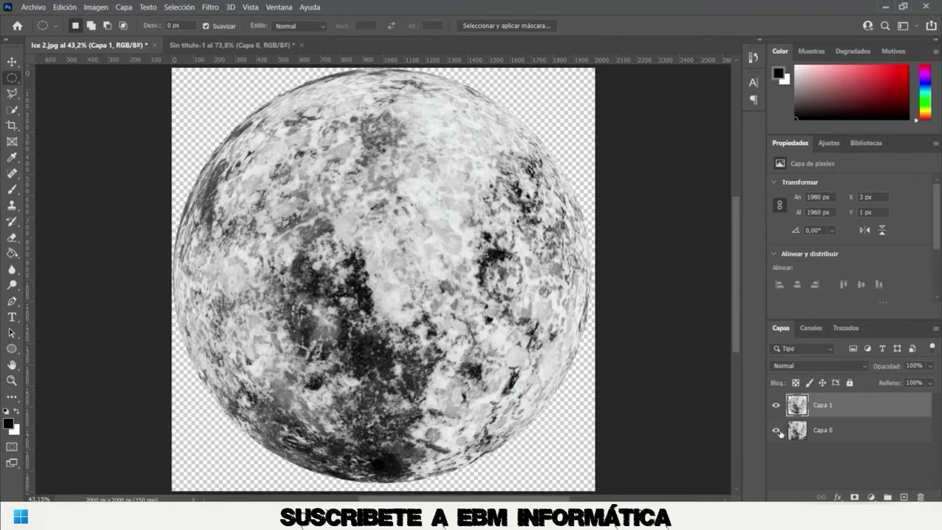
{"action": "left_click", "coordinate": [777, 430]}
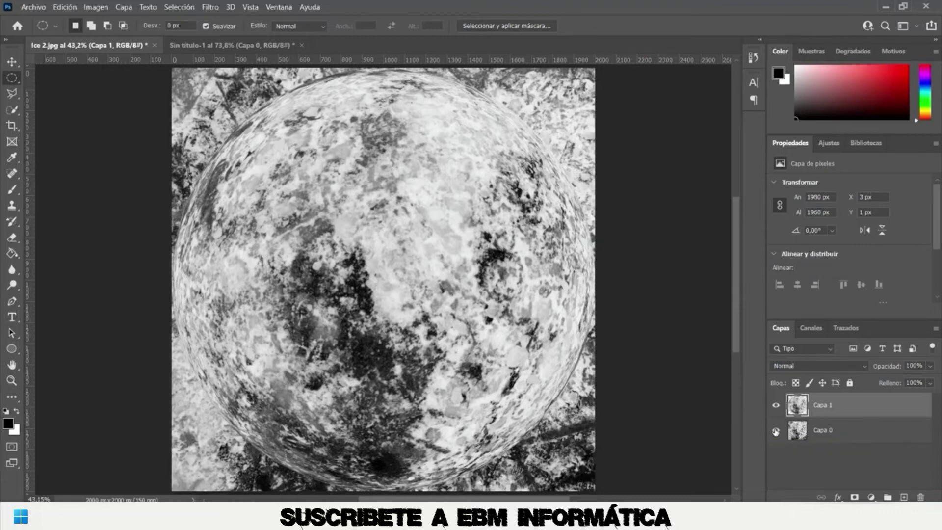
{"action": "left_click", "coordinate": [775, 430]}
Drag the cut-out sphere layer Capa 1 onto the Sin título-1 starfield document.
{"action": "left_click", "coordinate": [14, 63]}
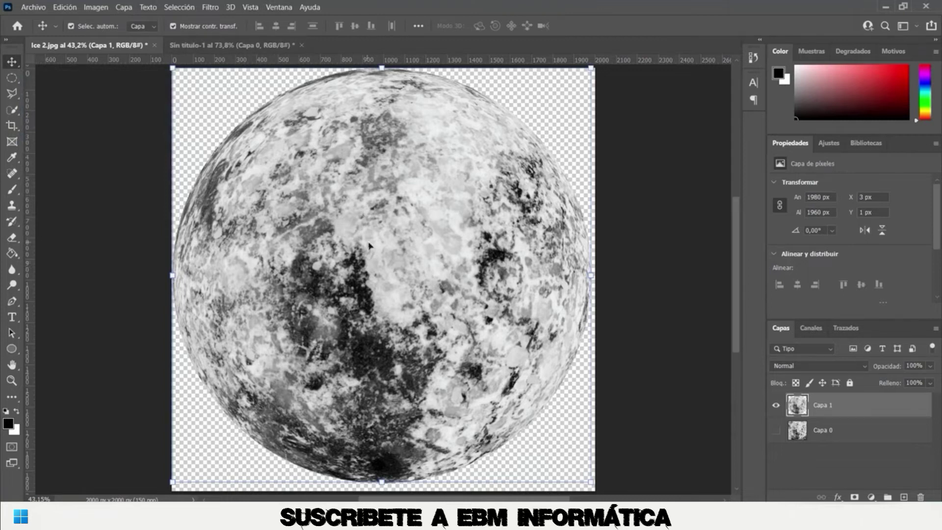
{"action": "key", "text": "ctrl+h"}
{"action": "mouse_move", "coordinate": [372, 243]}
{"action": "left_mouse_down"}
{"action": "mouse_move", "coordinate": [252, 47]}
{"action": "mouse_move", "coordinate": [372, 294]}
{"action": "mouse_move", "coordinate": [343, 212]}
{"action": "left_mouse_up"}
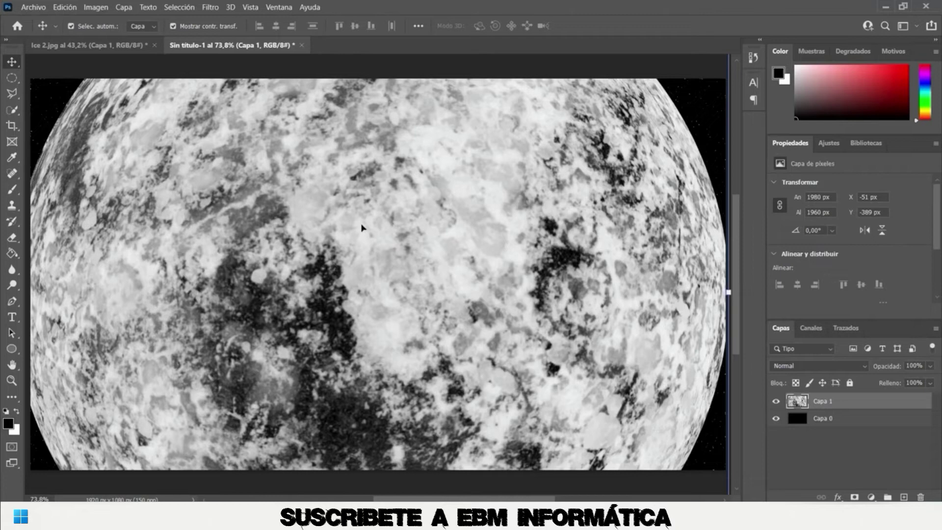
Drag Capa 1 down in Sin título-1 so only the sphere's upper dome shows.
{"action": "left_click_drag", "start_coordinate": [354, 211], "coordinate": [369, 421]}
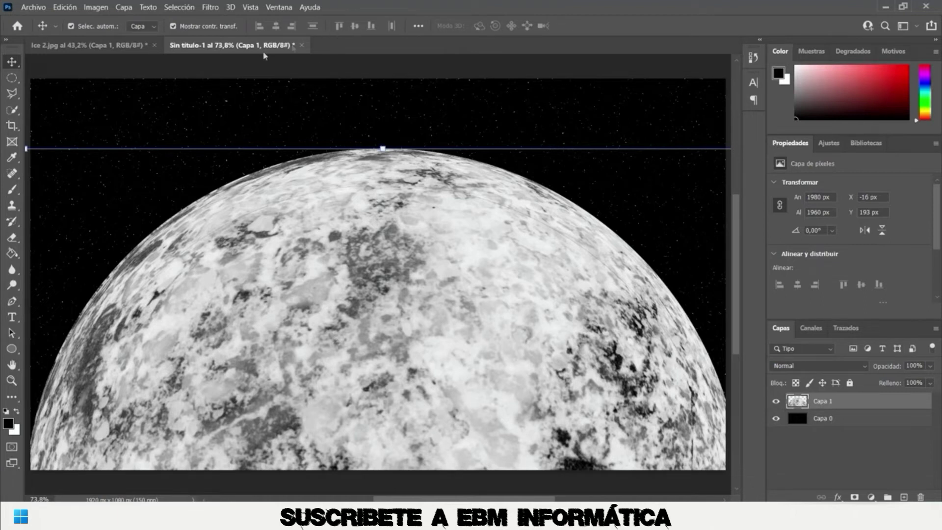
{"action": "left_click", "coordinate": [12, 77]}
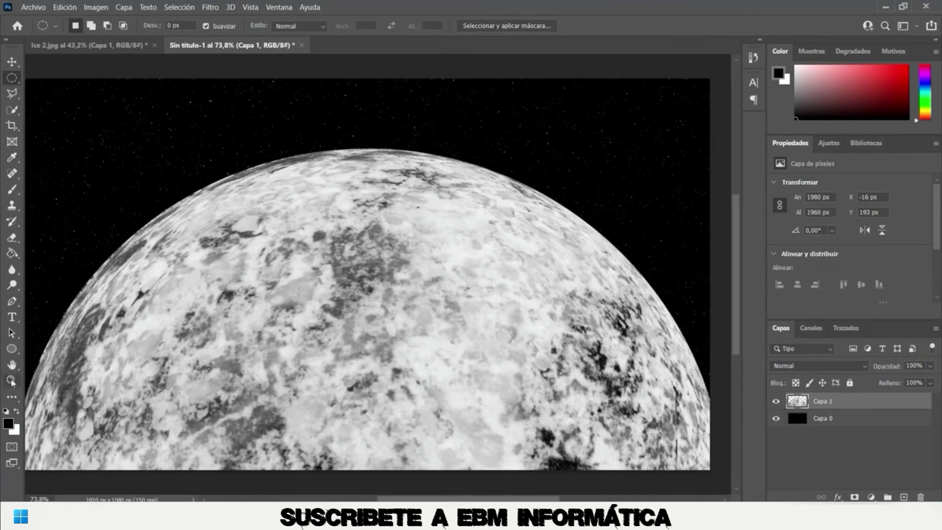
{"action": "left_click", "coordinate": [11, 365]}
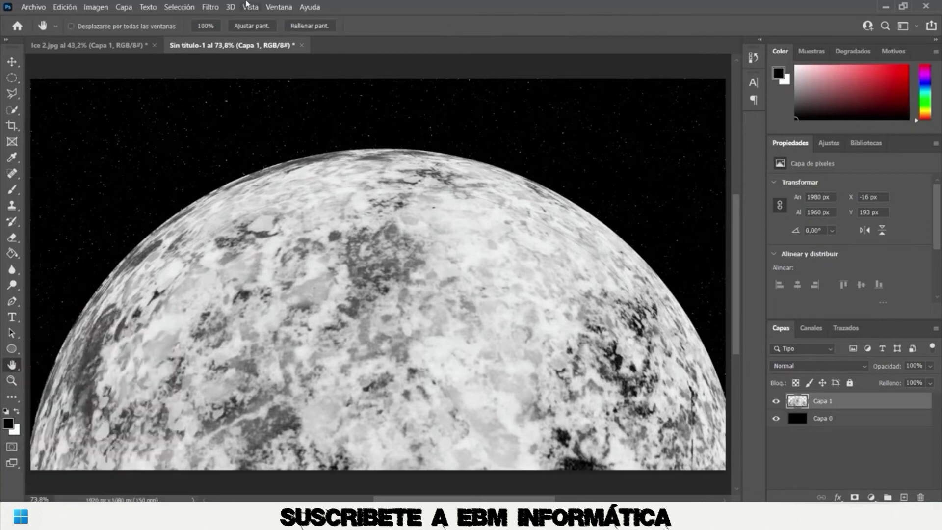
{"action": "left_click", "coordinate": [209, 7]}
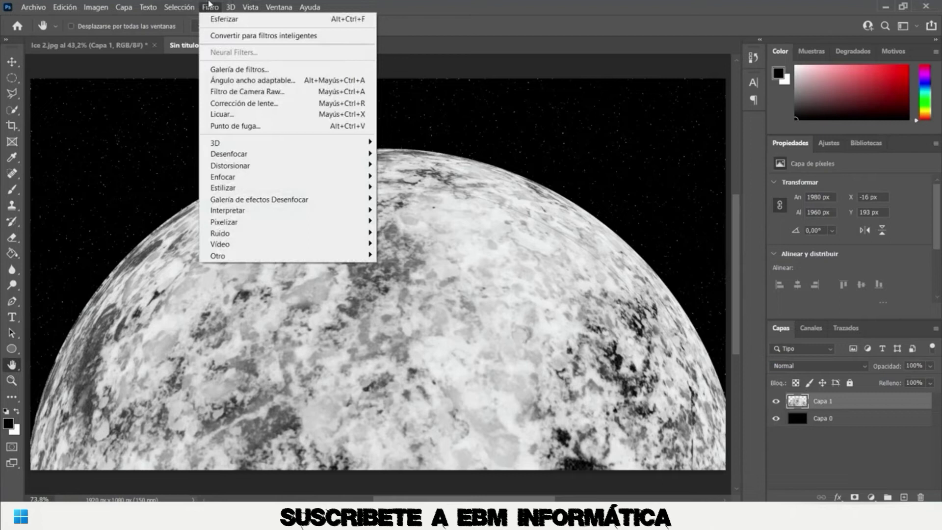
{"action": "mouse_move", "coordinate": [287, 177]}
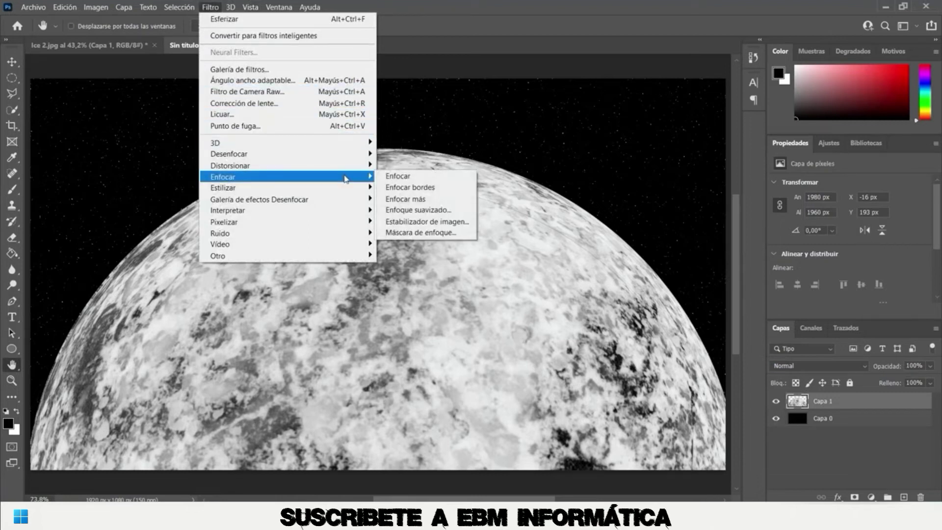
Apply Máscara de enfoque to the planet with Cantidad 82 and Radio 3,4 px.
{"action": "left_click", "coordinate": [457, 235]}
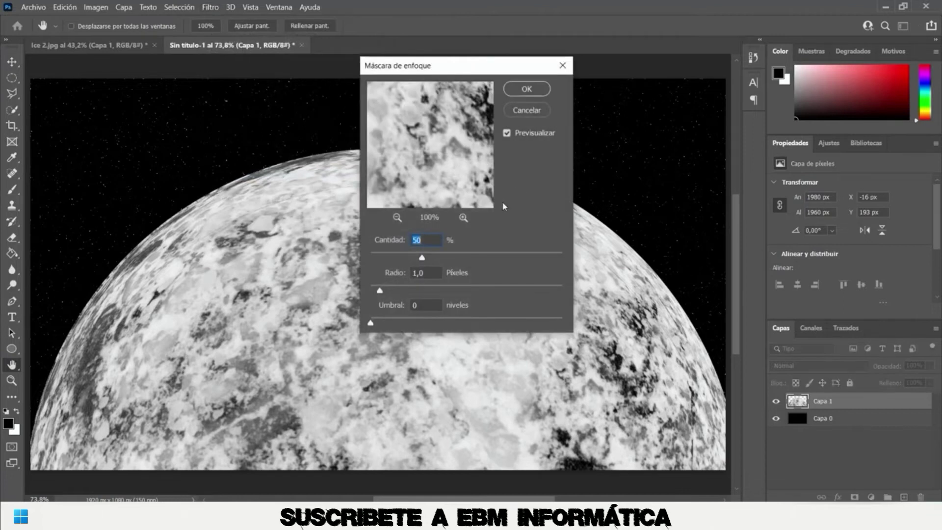
{"action": "type", "text": "82"}
{"action": "type", "text": "4"}
{"action": "key", "text": "BackSpace"}
{"action": "key", "text": "BackSpace"}
{"action": "key", "text": "BackSpace"}
{"action": "double_click", "coordinate": [425, 272]}
{"action": "type", "text": "3,4"}
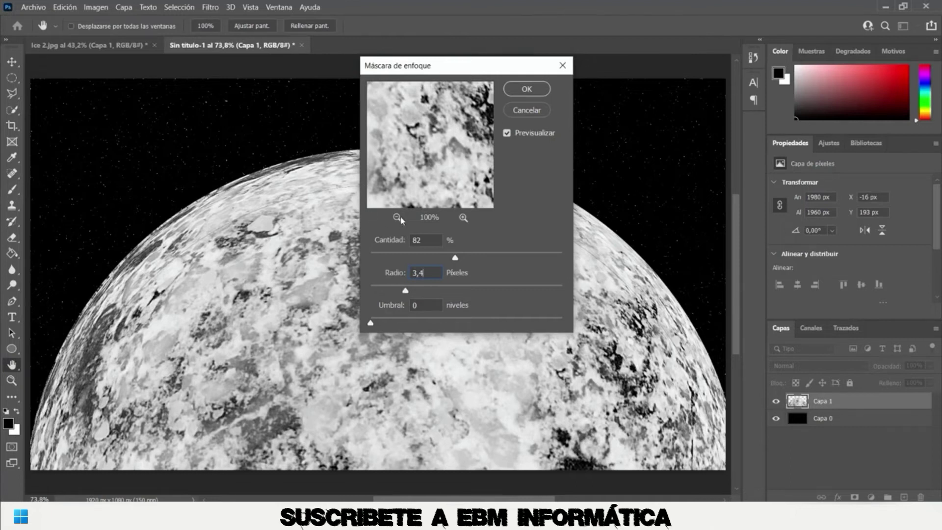
{"action": "left_click", "coordinate": [524, 92]}
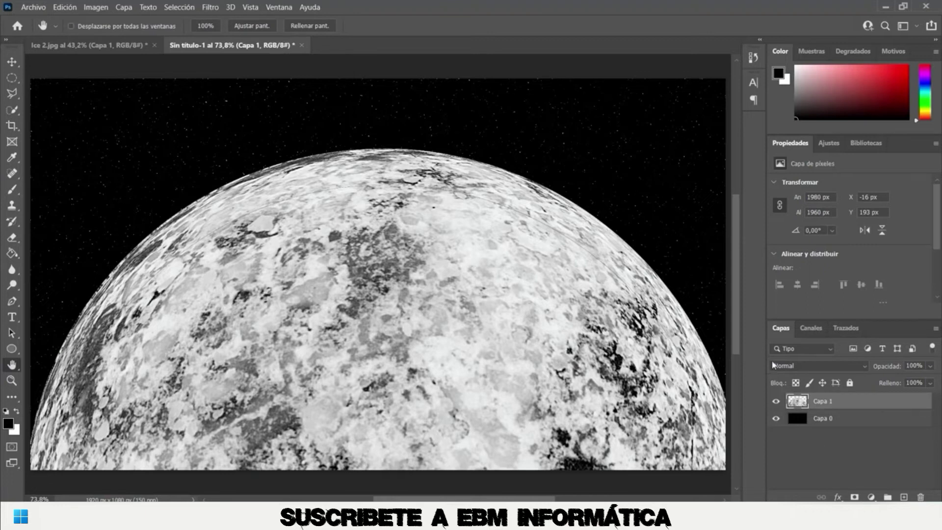
Nudge the planet layer Capa 1 further down with Shift+Down.
{"action": "left_click", "coordinate": [12, 62]}
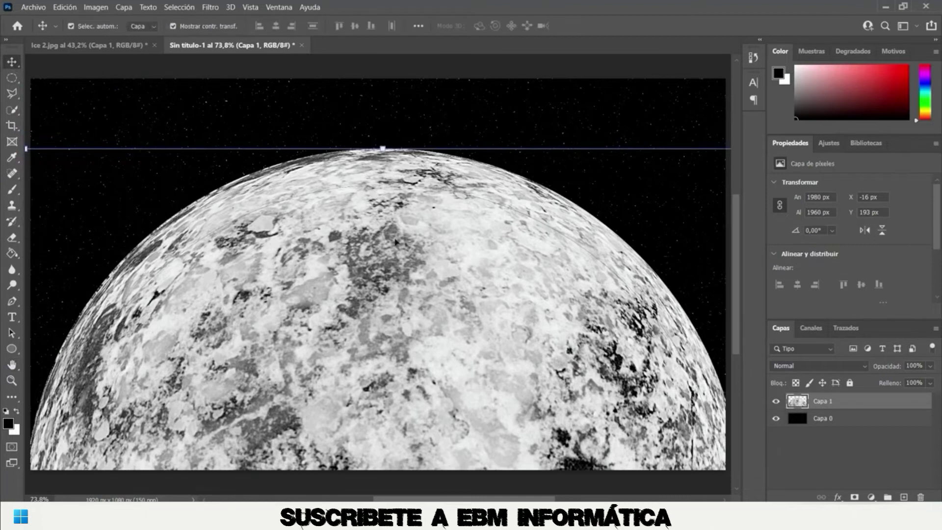
{"action": "key", "text": "shift+Down"}
{"action": "key", "text": "shift+Down"}
{"action": "key", "text": "shift+Down"}
{"action": "key", "text": "shift+Down"}
{"action": "key", "text": "shift+Down"}
{"action": "key", "text": "shift+Down"}
{"action": "key", "text": "shift+Down"}
{"action": "key", "text": "shift+Down"}
{"action": "key", "text": "shift+Down"}
{"action": "key", "text": "shift+Down"}
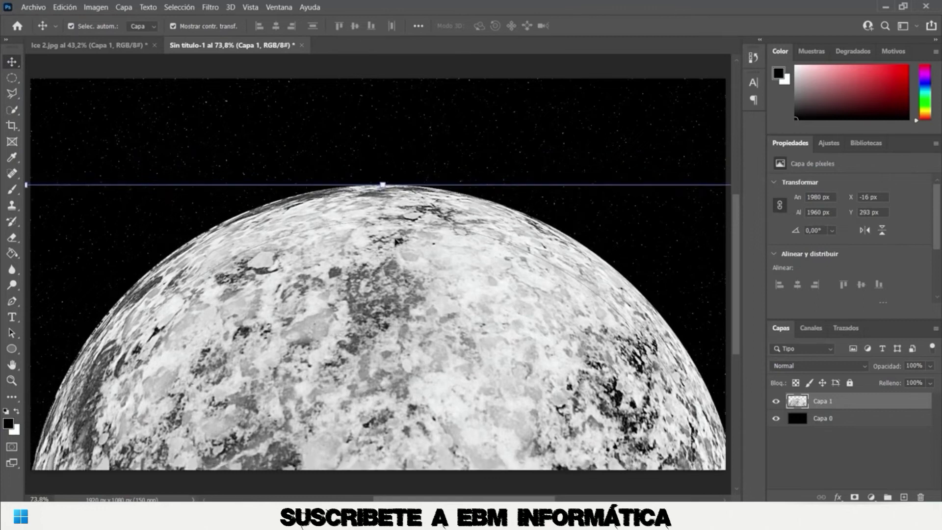
{"action": "left_click", "coordinate": [12, 77]}
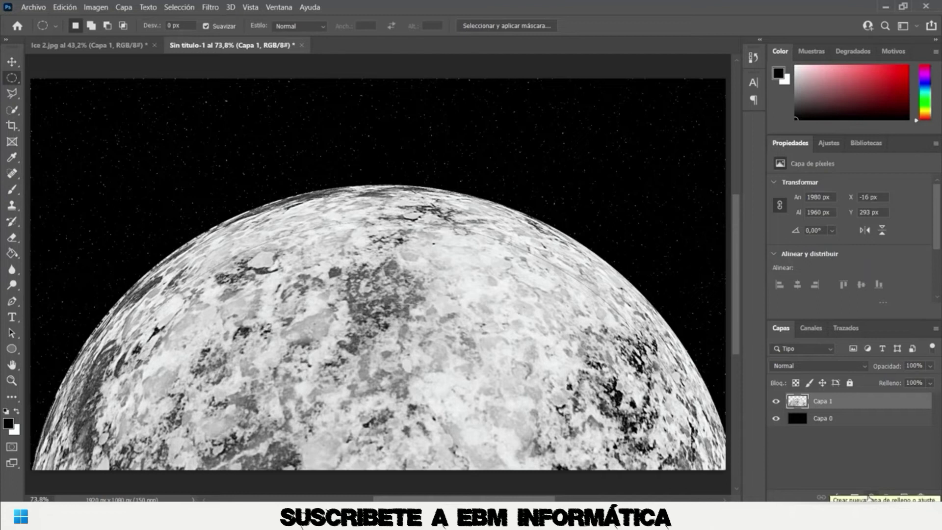
Add a colourized Tono/saturación adjustment at hue 225, then open Capa 1's layer style.
{"action": "left_click", "coordinate": [871, 498]}
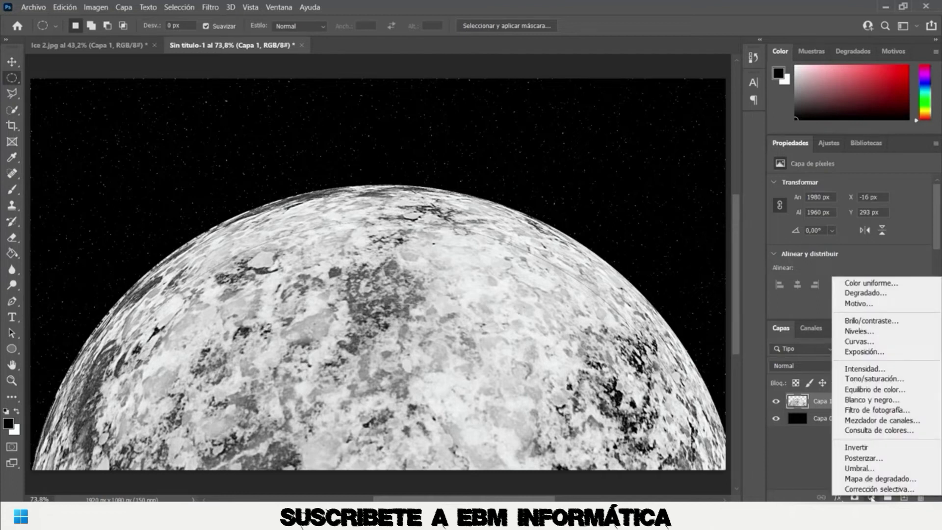
{"action": "left_click", "coordinate": [876, 380]}
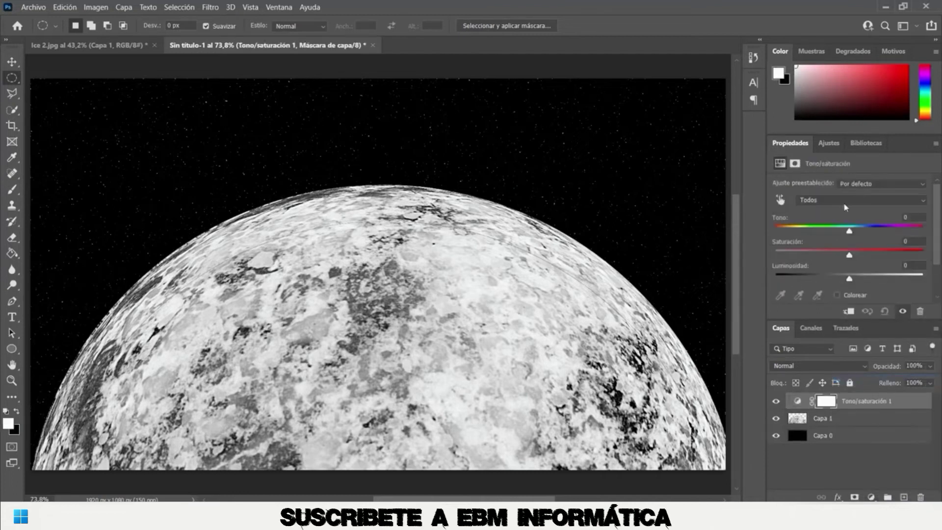
{"action": "left_click", "coordinate": [837, 295]}
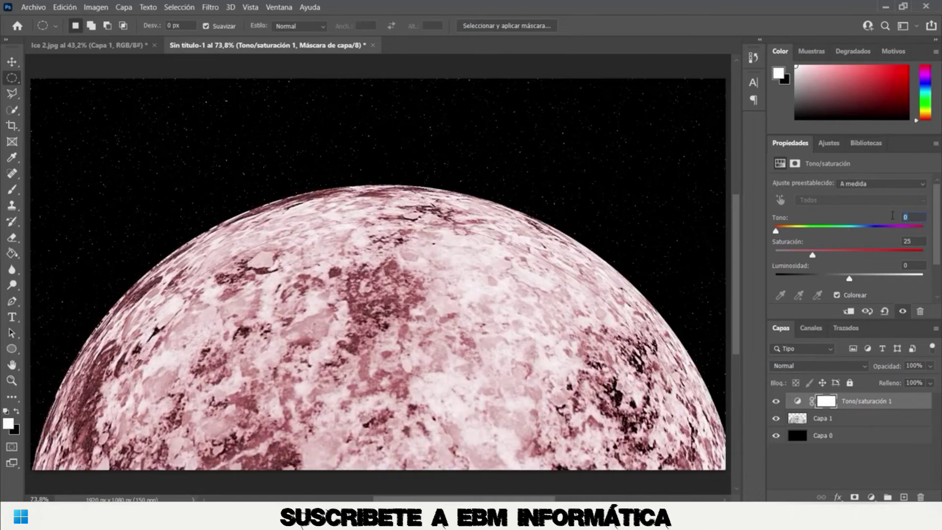
{"action": "type", "text": "225"}
{"action": "left_click", "coordinate": [862, 424]}
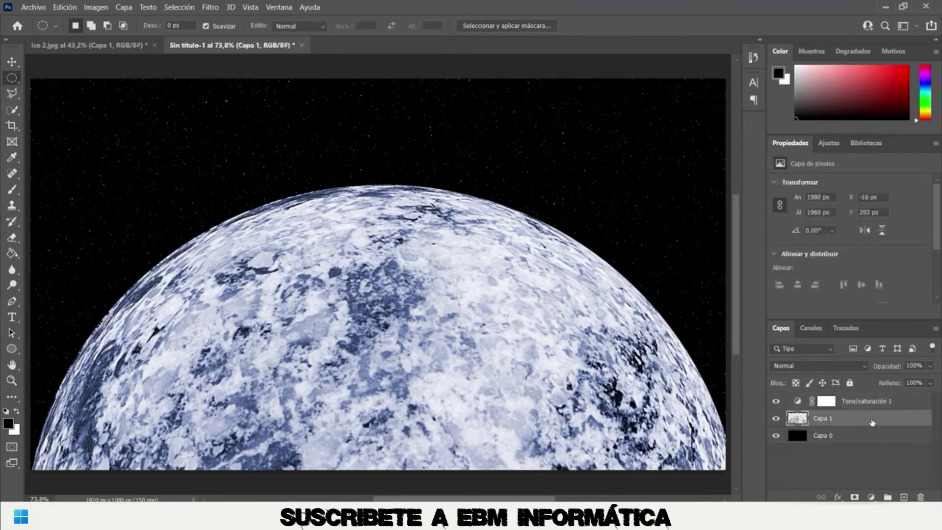
{"action": "double_click", "coordinate": [872, 422]}
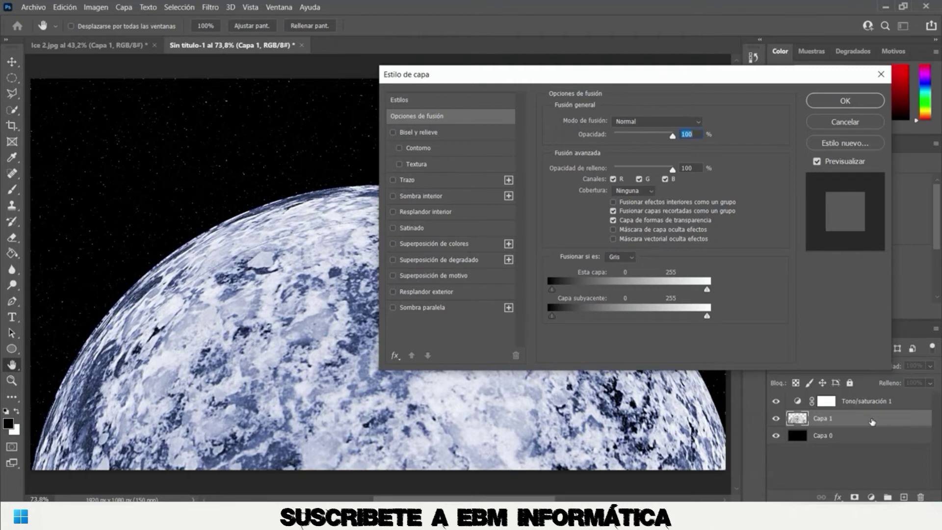
Enable Outer Glow on Capa 1 with a pure white colour (255, 255, 255).
{"action": "left_click", "coordinate": [424, 292]}
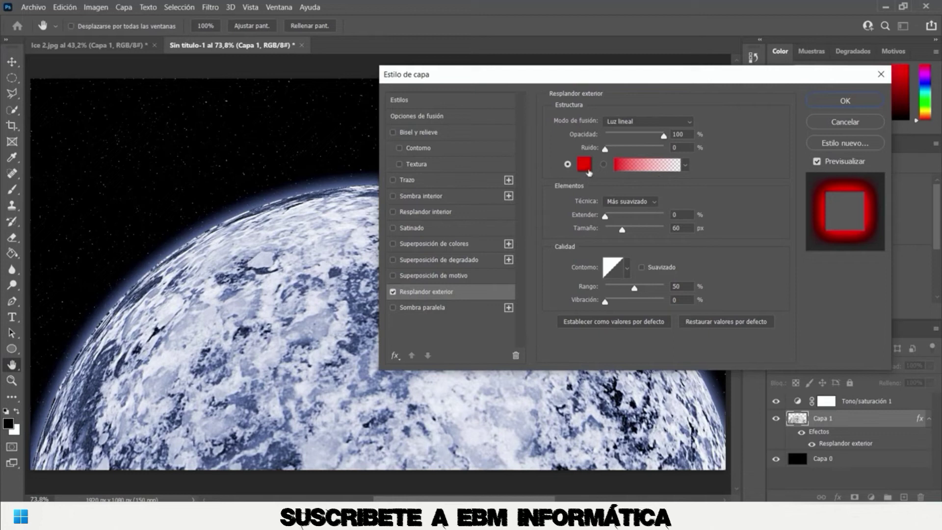
{"action": "left_click", "coordinate": [584, 164]}
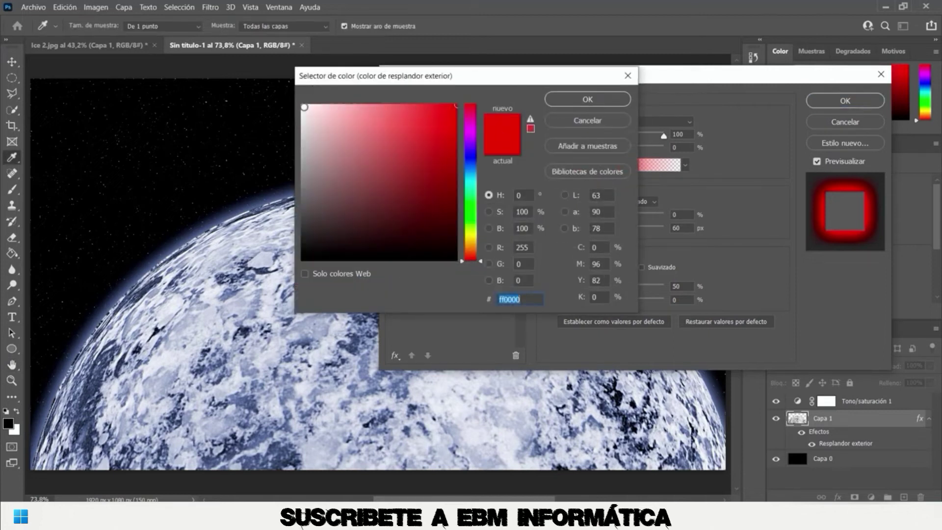
{"action": "left_click", "coordinate": [303, 106]}
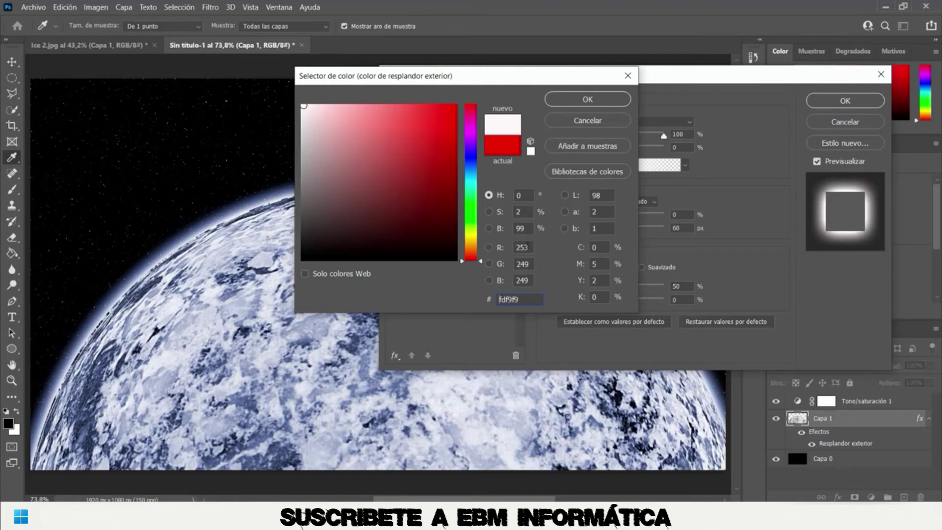
{"action": "left_click", "coordinate": [527, 246]}
{"action": "type", "text": "250"}
{"action": "left_click", "coordinate": [532, 265]}
{"action": "type", "text": "250"}
{"action": "left_click", "coordinate": [532, 282]}
{"action": "type", "text": "250"}
{"action": "type", "text": "255"}
{"action": "left_click", "coordinate": [523, 263]}
{"action": "type", "text": "255"}
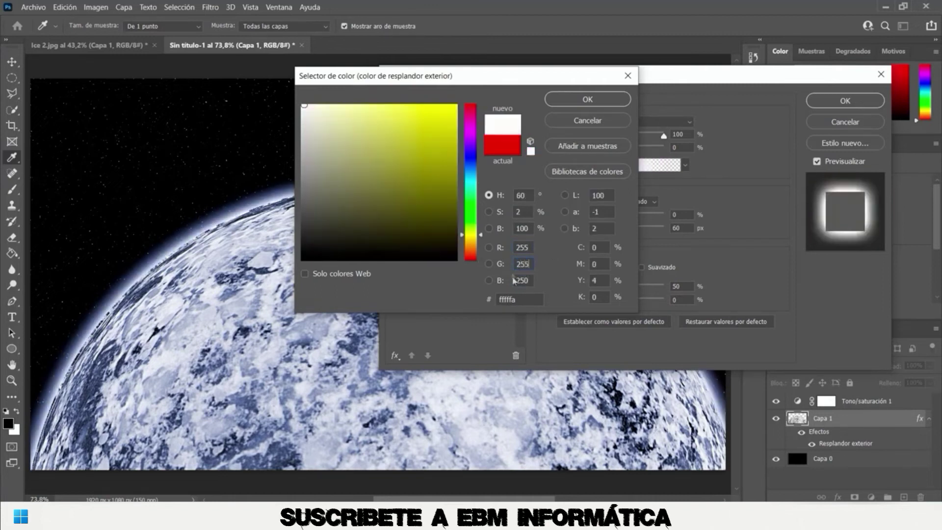
{"action": "left_click", "coordinate": [522, 280]}
{"action": "type", "text": "255"}
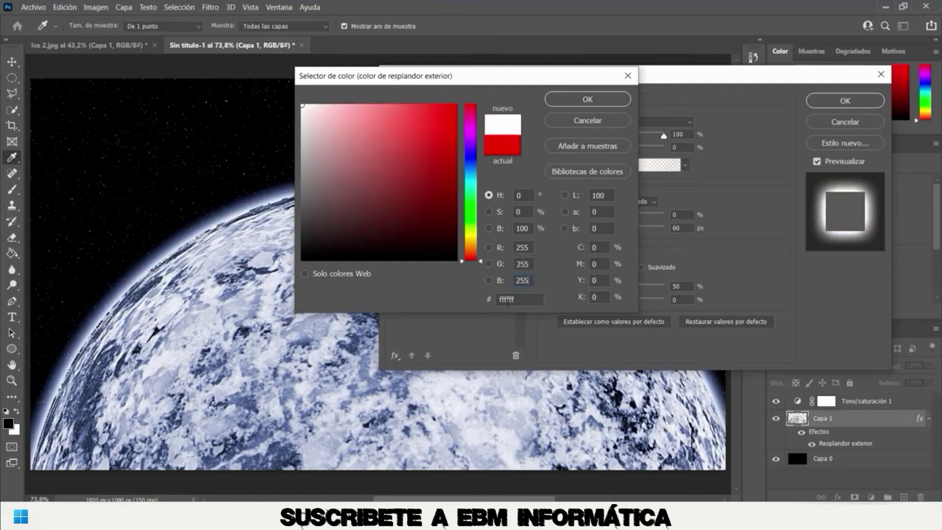
{"action": "left_click", "coordinate": [596, 103]}
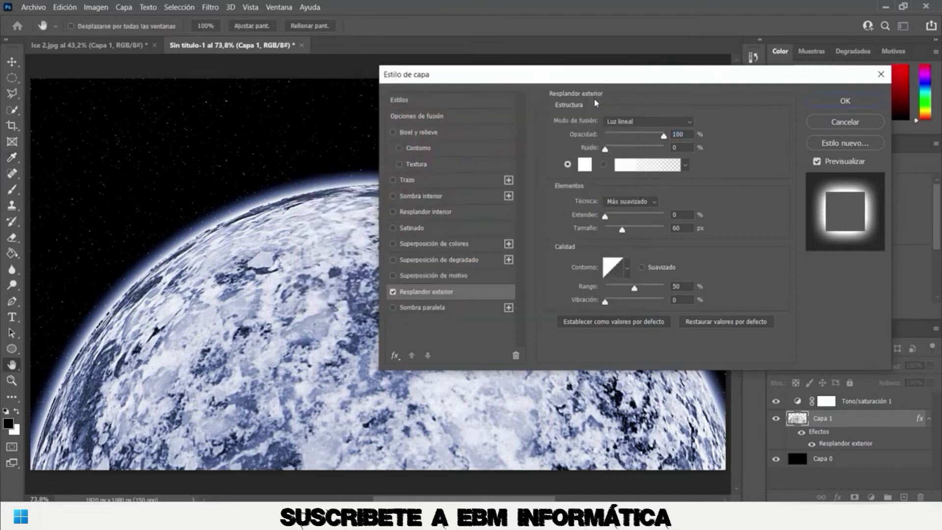
Set the outer glow to Trama, 60% opacity, 35 px size, and enable Inner Glow.
{"action": "left_click", "coordinate": [691, 122]}
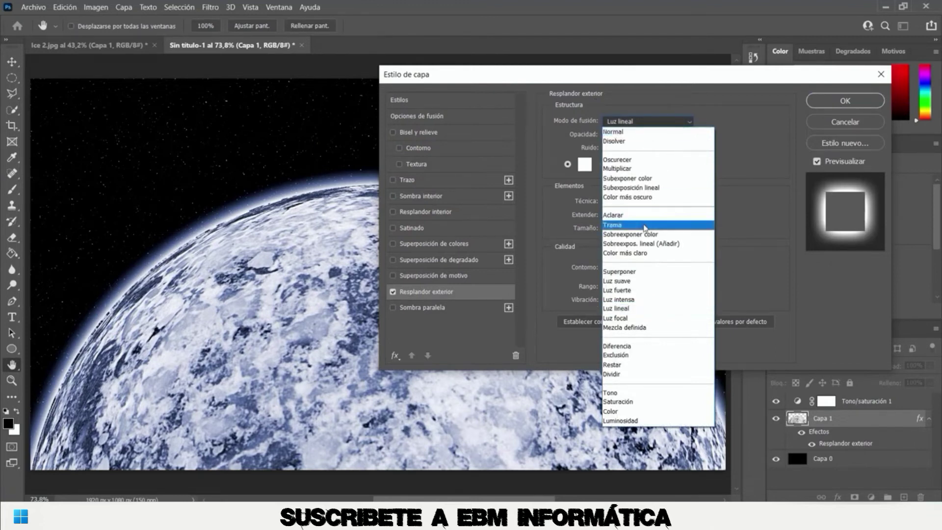
{"action": "left_click", "coordinate": [645, 225]}
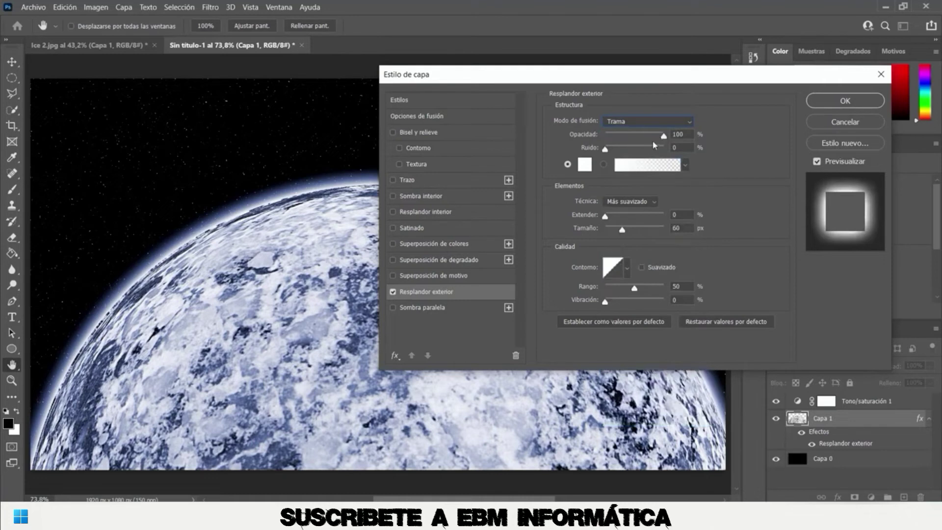
{"action": "double_click", "coordinate": [678, 134]}
{"action": "type", "text": "60"}
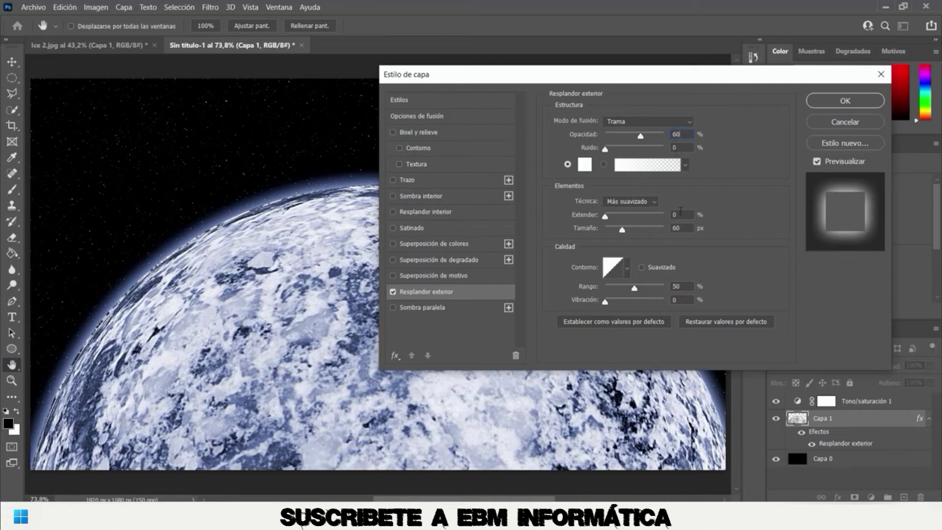
{"action": "double_click", "coordinate": [686, 227]}
{"action": "type", "text": "3"}
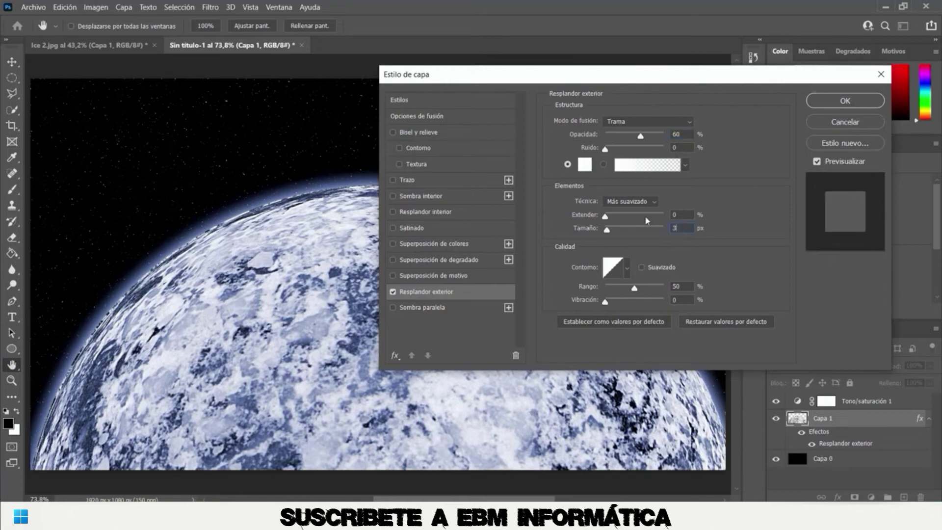
{"action": "type", "text": "5"}
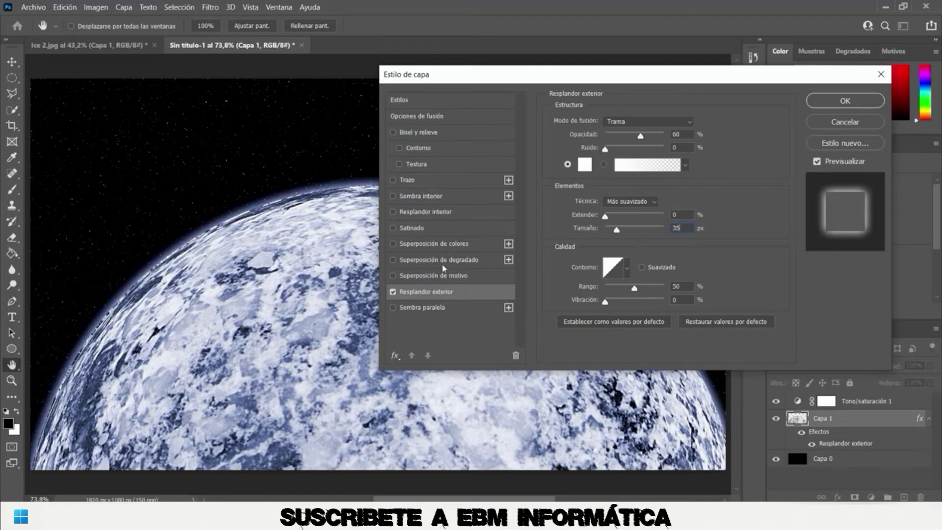
{"action": "left_click", "coordinate": [405, 212]}
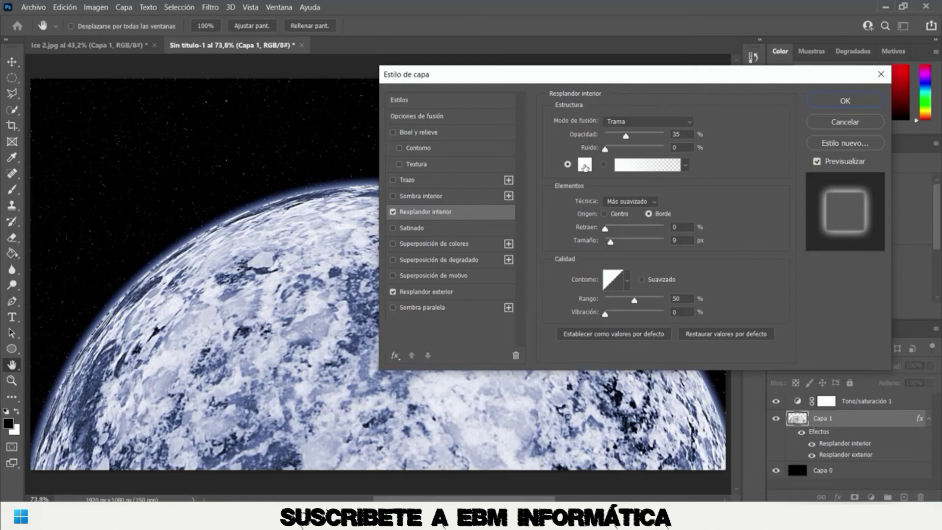
Keep the inner glow white, set it to 100% opacity and 75 px, and apply.
{"action": "left_click", "coordinate": [585, 166]}
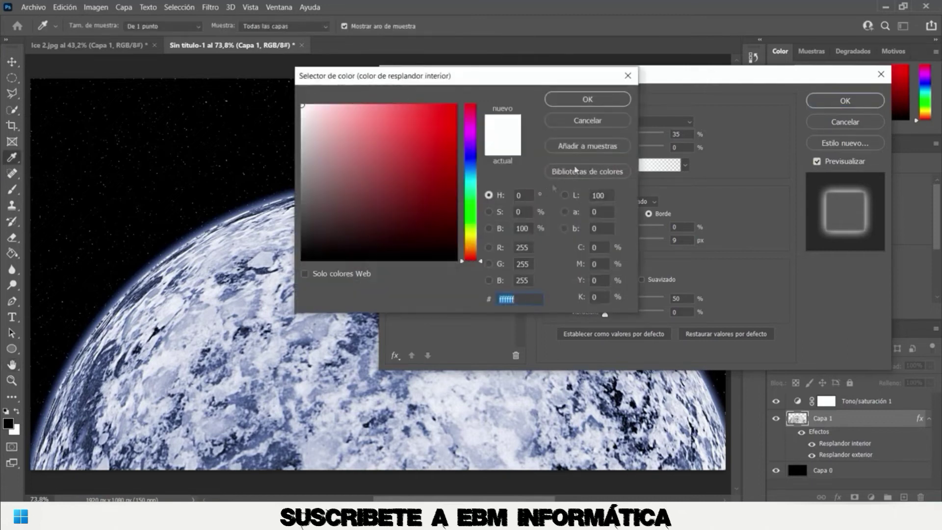
{"action": "left_click", "coordinate": [588, 121]}
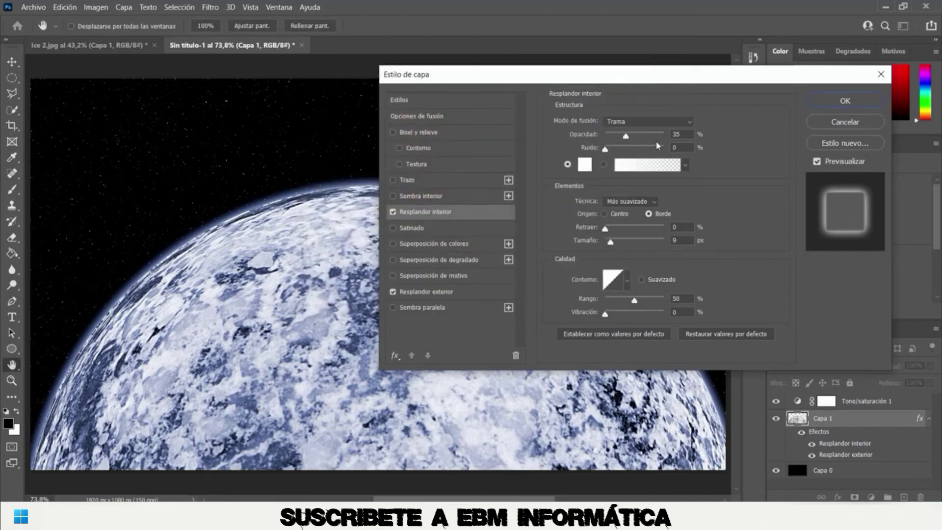
{"action": "double_click", "coordinate": [676, 134]}
{"action": "type", "text": "100"}
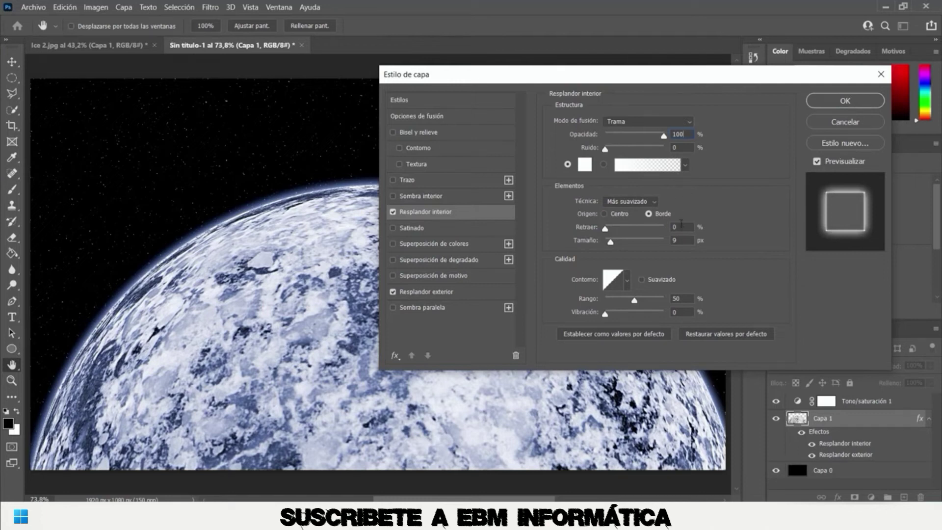
{"action": "left_click", "coordinate": [679, 239]}
{"action": "type", "text": "75"}
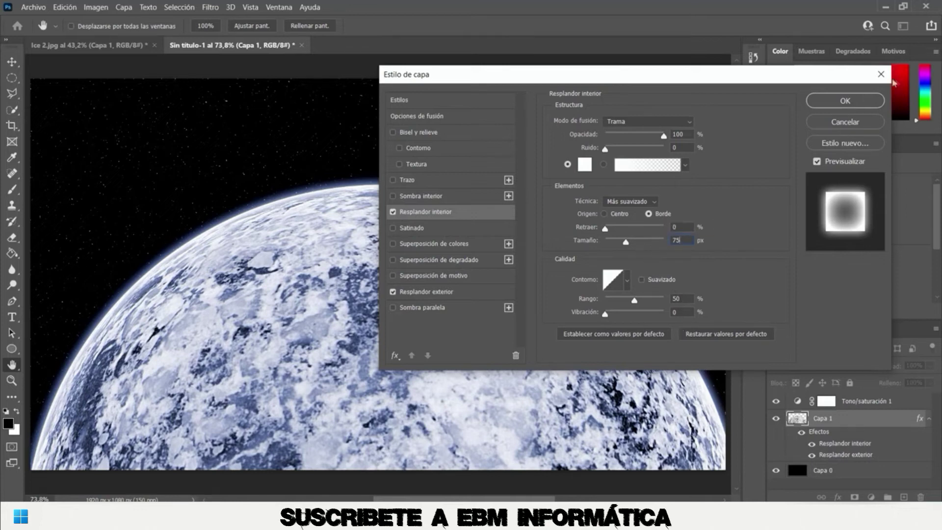
{"action": "left_click", "coordinate": [844, 101]}
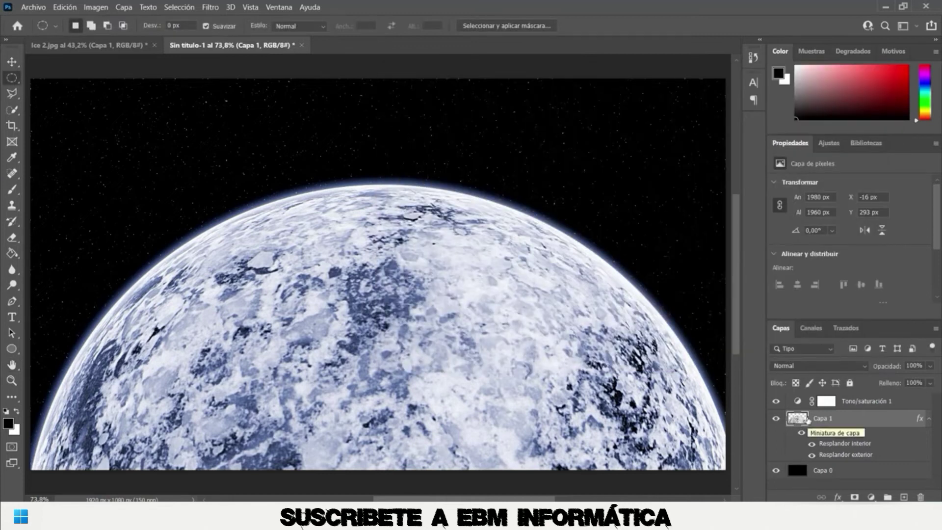
Load the planet's outline as a selection and set up an 800 px soft white brush.
{"action": "left_click", "coordinate": [796, 417], "text": "ctrl"}
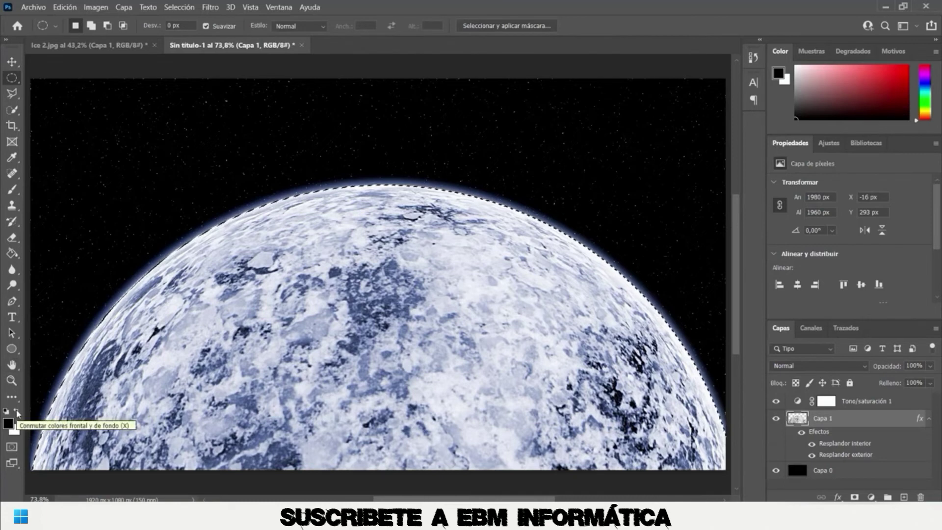
{"action": "left_click", "coordinate": [17, 413]}
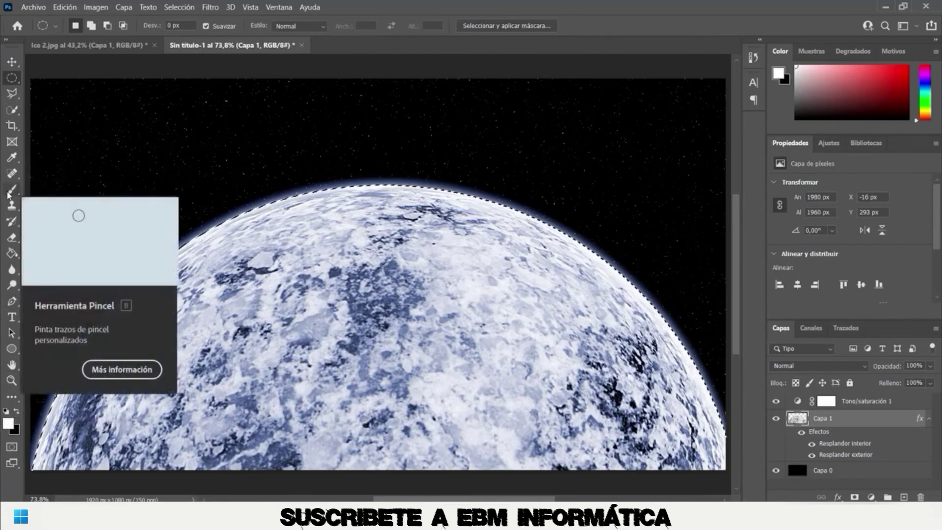
{"action": "left_click", "coordinate": [11, 190]}
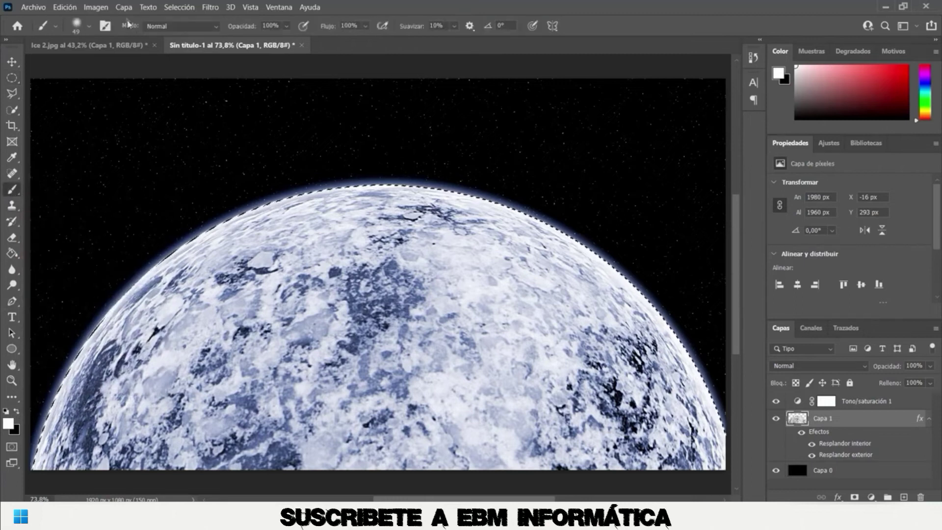
{"action": "left_click", "coordinate": [88, 27]}
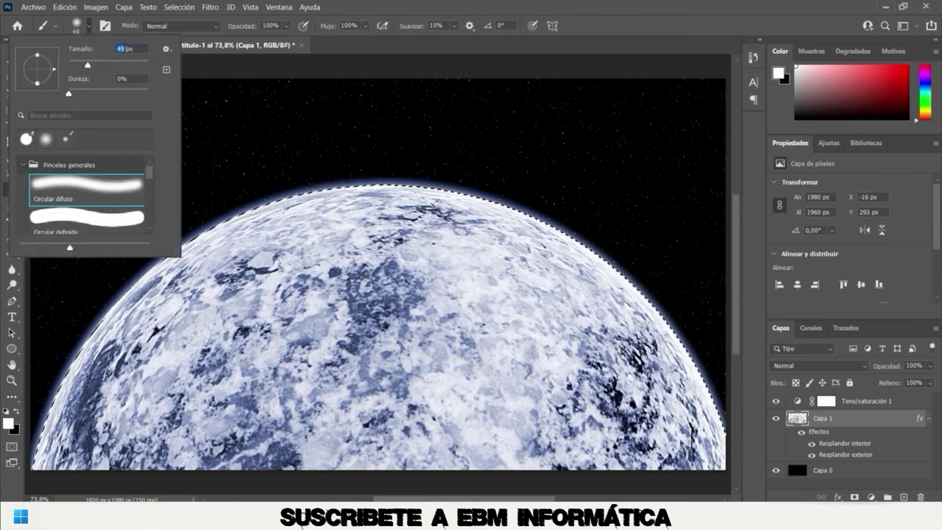
{"action": "type", "text": "800"}
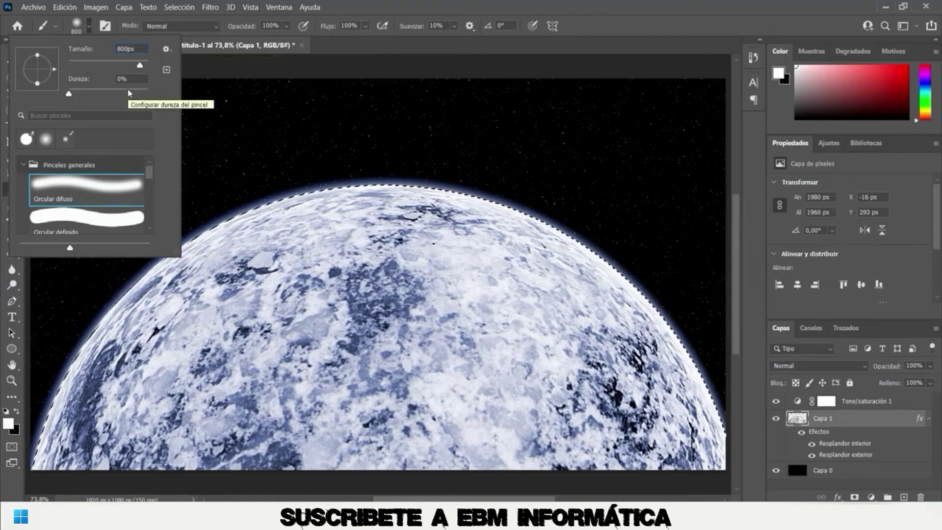
{"action": "left_click", "coordinate": [387, 9]}
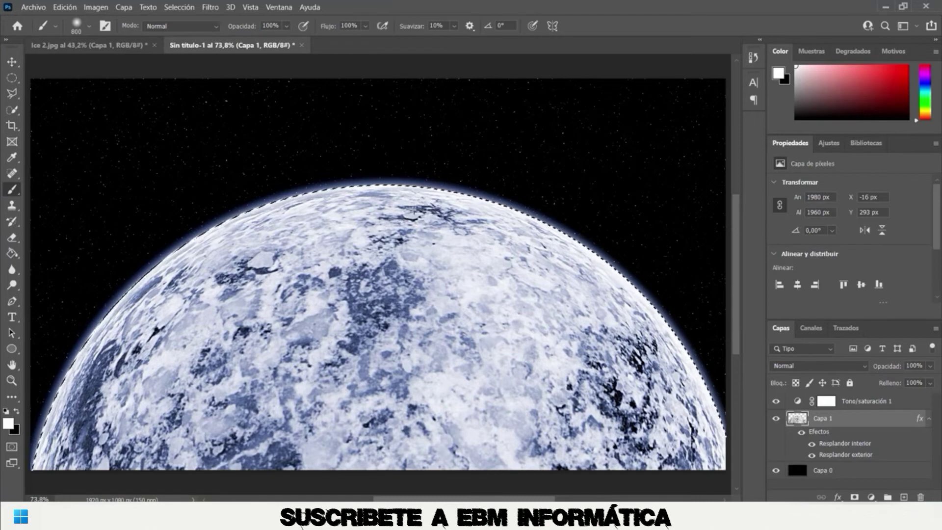
Paint a soft white highlight at the planet's top-centre and add new layer Capa 2.
{"action": "left_click", "coordinate": [416, 205]}
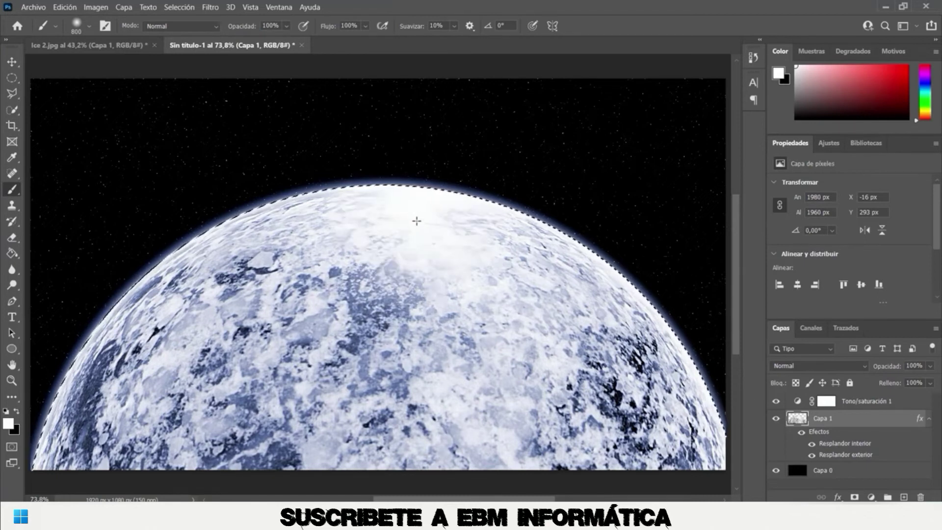
{"action": "key", "text": "ctrl+z"}
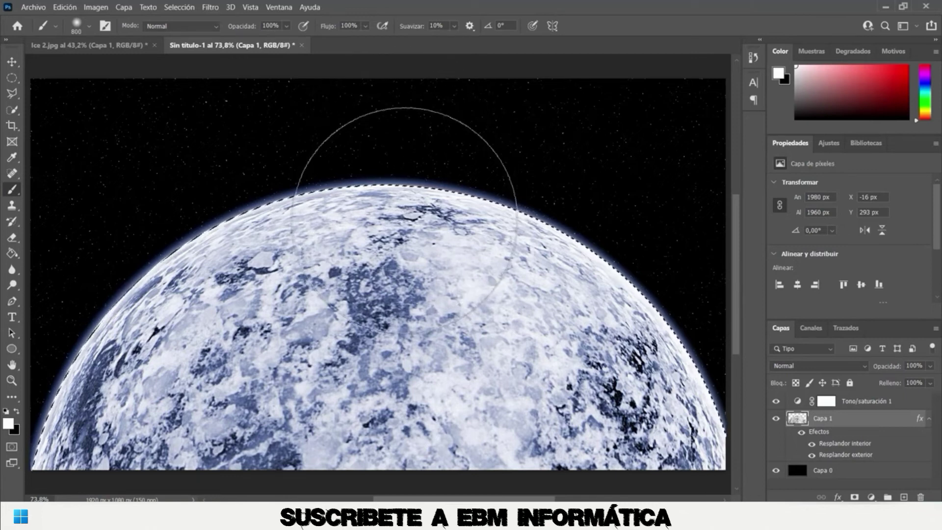
{"action": "left_click", "coordinate": [427, 263]}
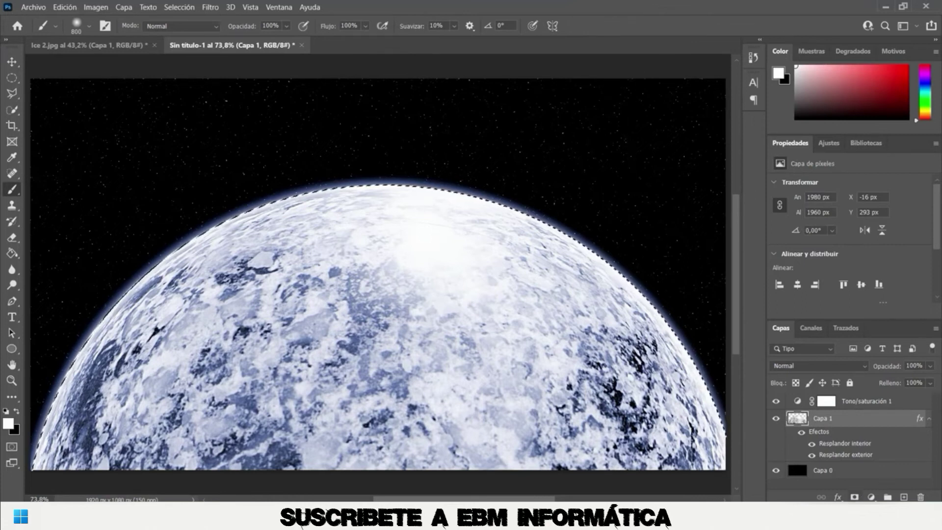
{"action": "left_click", "coordinate": [904, 497]}
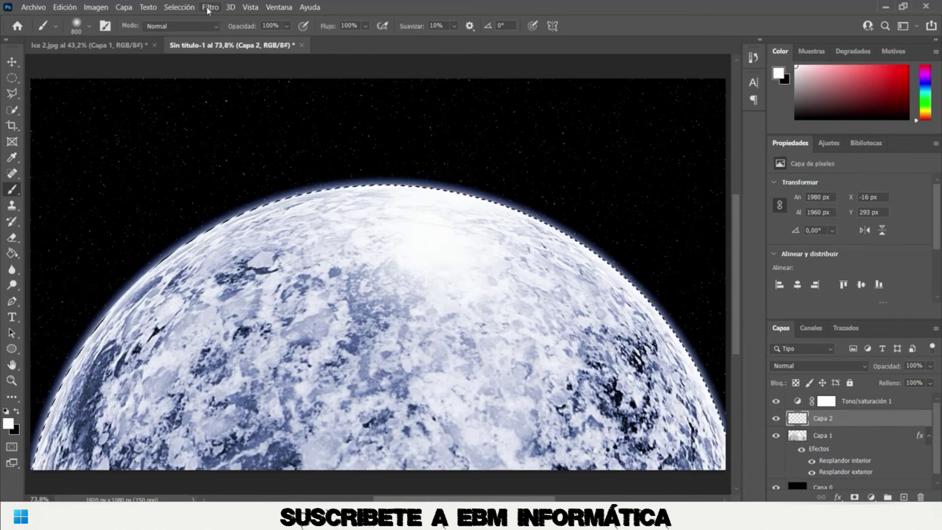
Feather the planet selection by 50 px.
{"action": "left_click", "coordinate": [208, 10]}
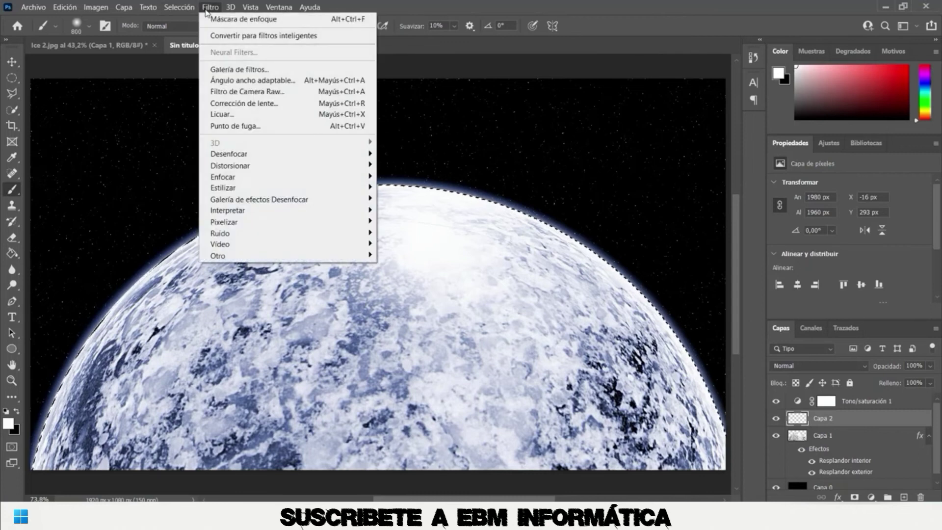
{"action": "mouse_move", "coordinate": [179, 7]}
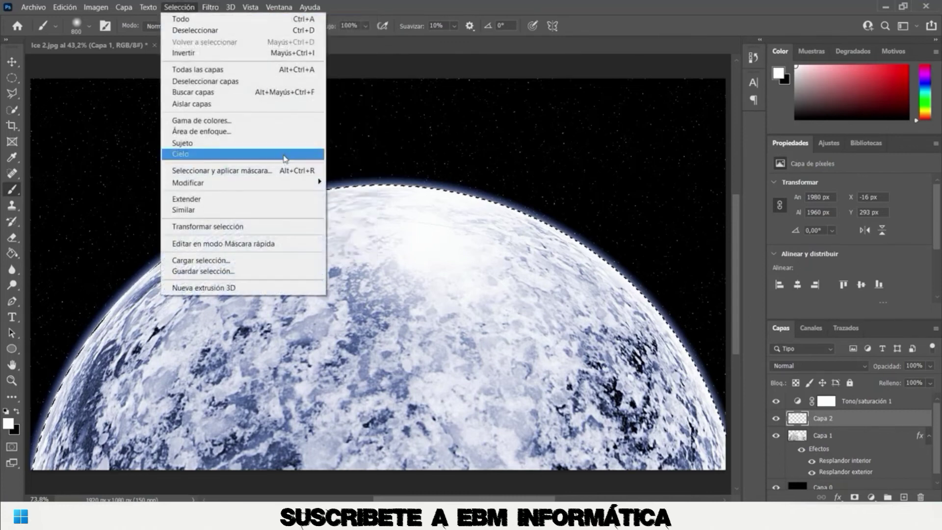
{"action": "mouse_move", "coordinate": [221, 182]}
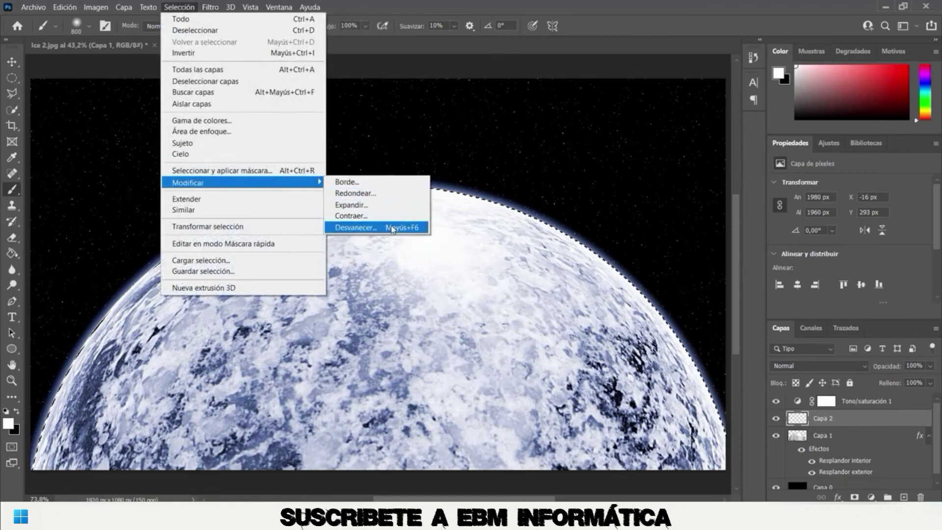
{"action": "left_click", "coordinate": [387, 227]}
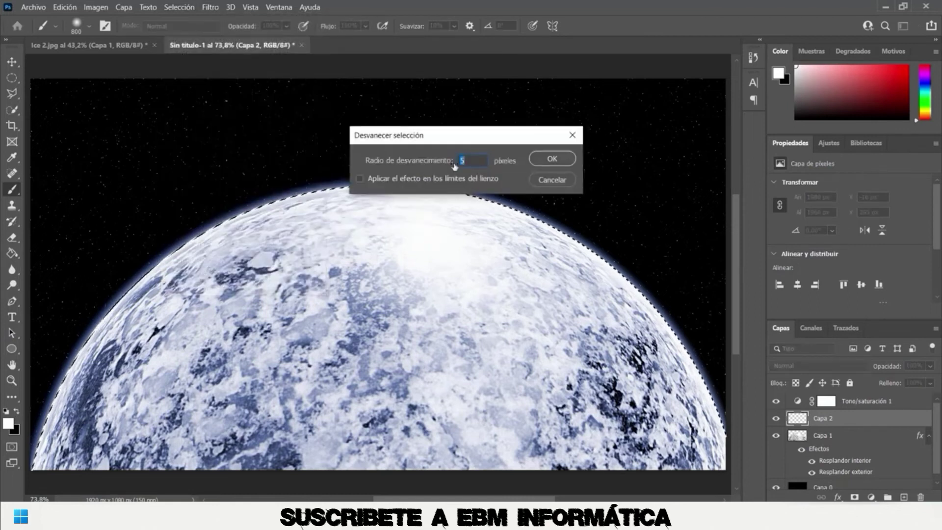
{"action": "type", "text": "50"}
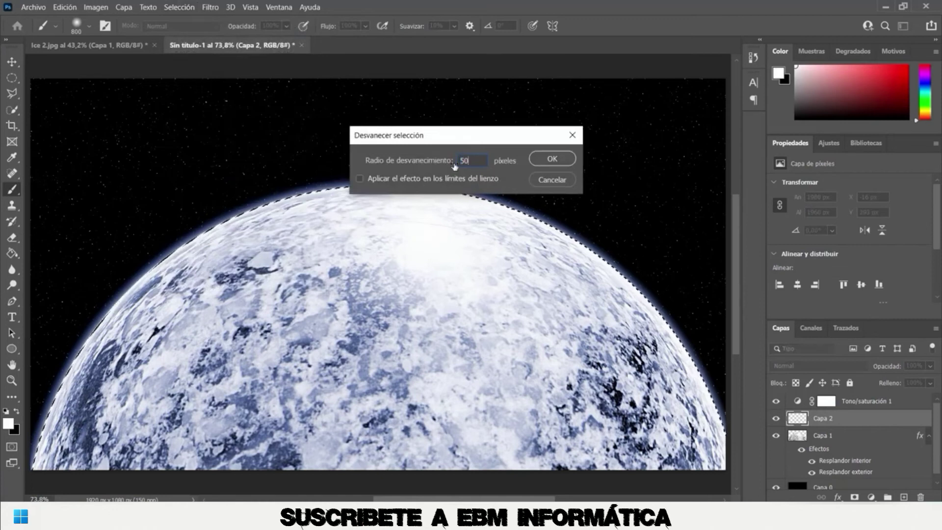
{"action": "left_click", "coordinate": [545, 157]}
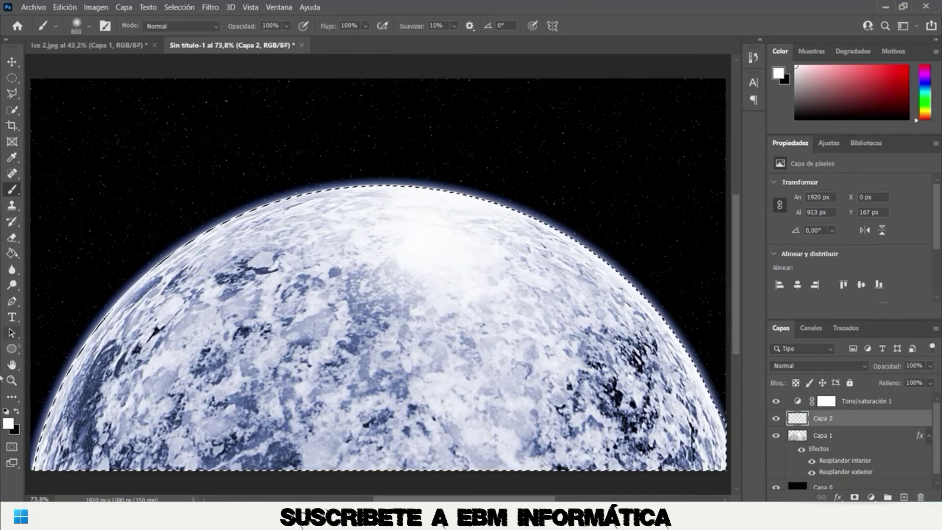
Fill the feathered planet selection with black on Capa 2 using the Paint Bucket.
{"action": "left_click", "coordinate": [17, 413]}
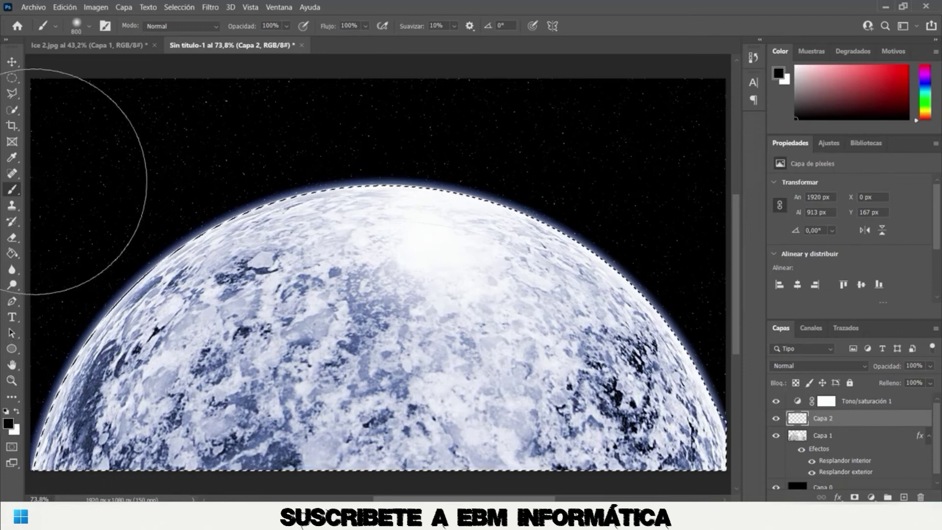
{"action": "left_click", "coordinate": [11, 253]}
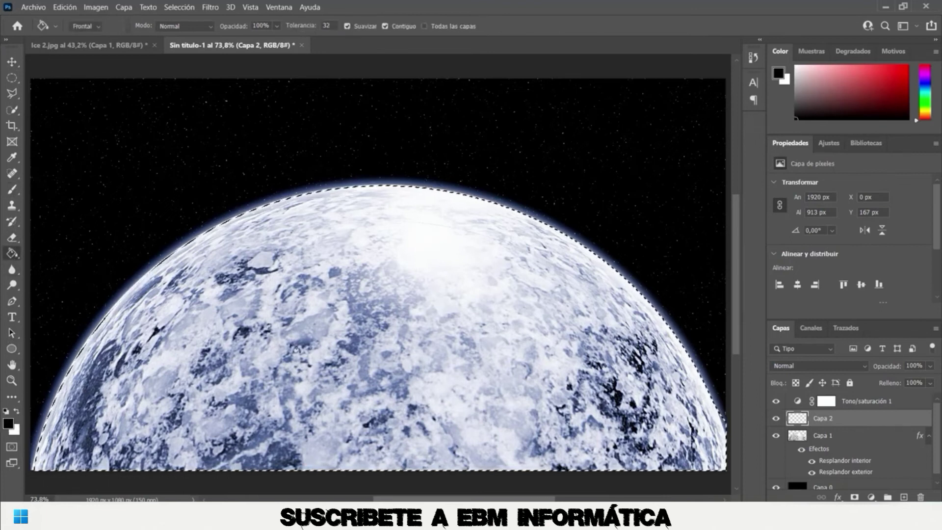
{"action": "left_click", "coordinate": [373, 328]}
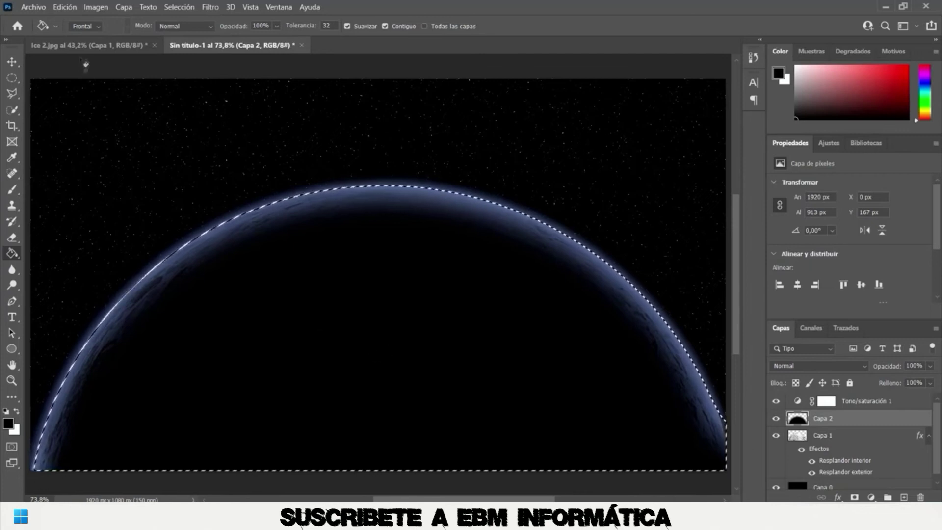
{"action": "left_click", "coordinate": [64, 7]}
{"action": "mouse_move", "coordinate": [80, 272]}
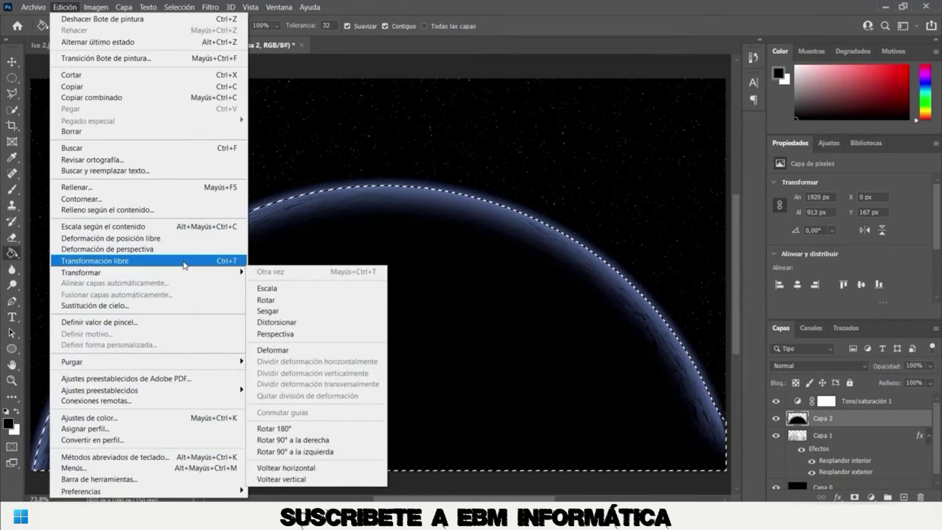
Free-transform Capa 2's black shape lower and wider to 3064 × 1248 px, then fit the canvas.
{"action": "left_click", "coordinate": [184, 266]}
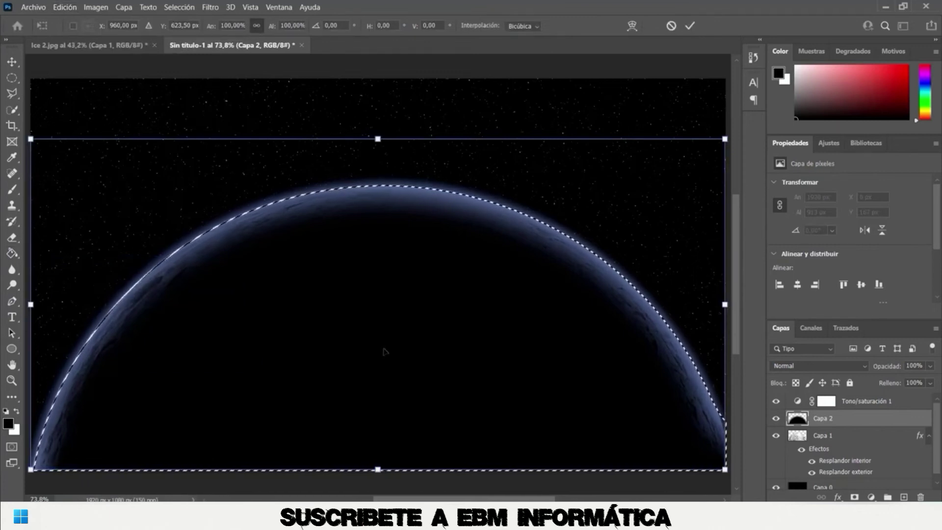
{"action": "mouse_move", "coordinate": [384, 352]}
{"action": "left_mouse_down"}
{"action": "mouse_move", "coordinate": [382, 403]}
{"action": "mouse_move", "coordinate": [394, 417]}
{"action": "left_mouse_up"}
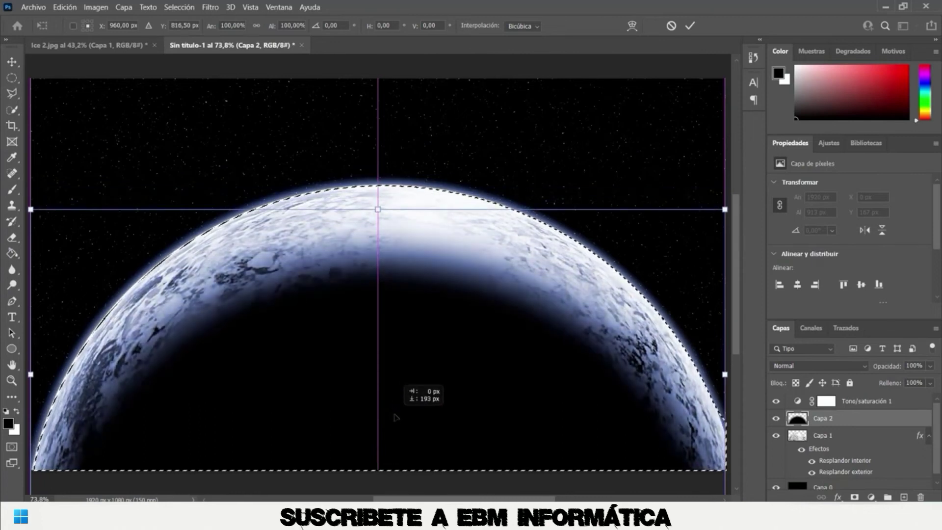
{"action": "left_click_drag", "start_coordinate": [394, 417], "coordinate": [394, 417]}
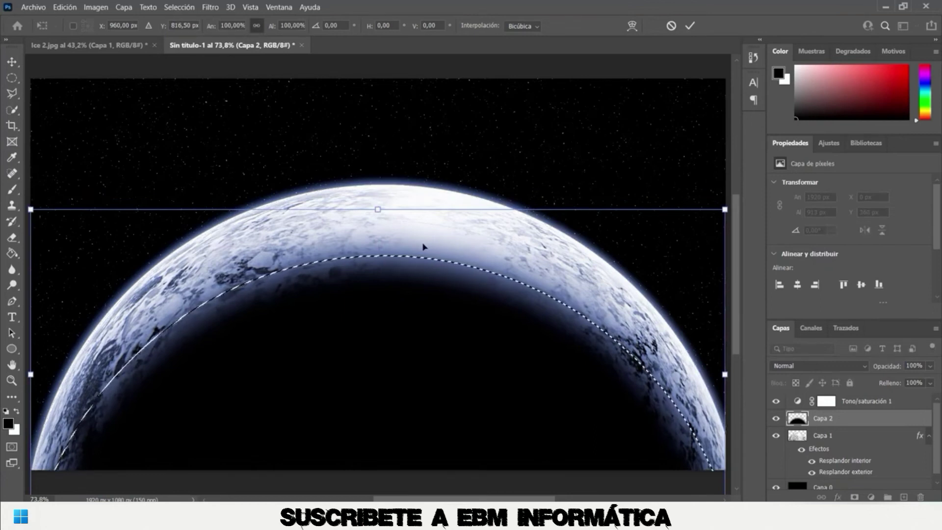
{"action": "key", "text": "ctrl+minus"}
{"action": "key", "text": "ctrl+minus"}
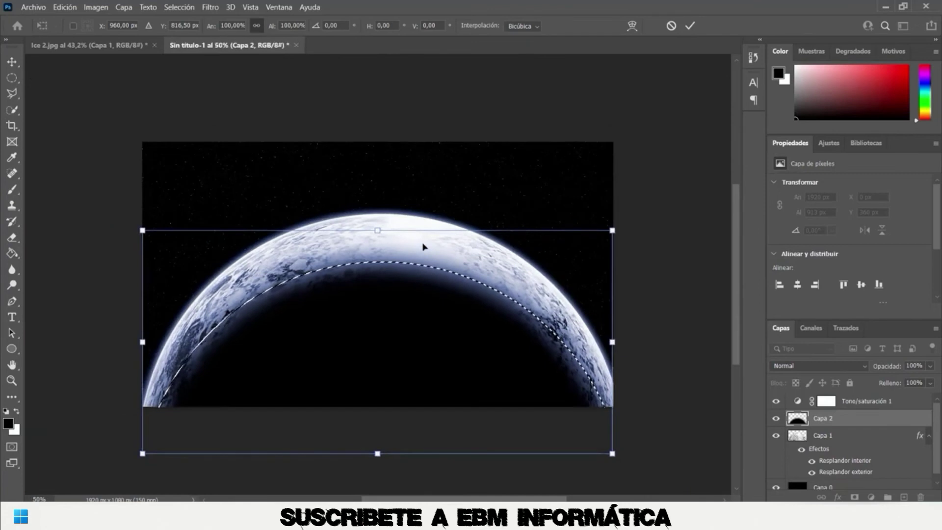
{"action": "key", "text": "ctrl+minus"}
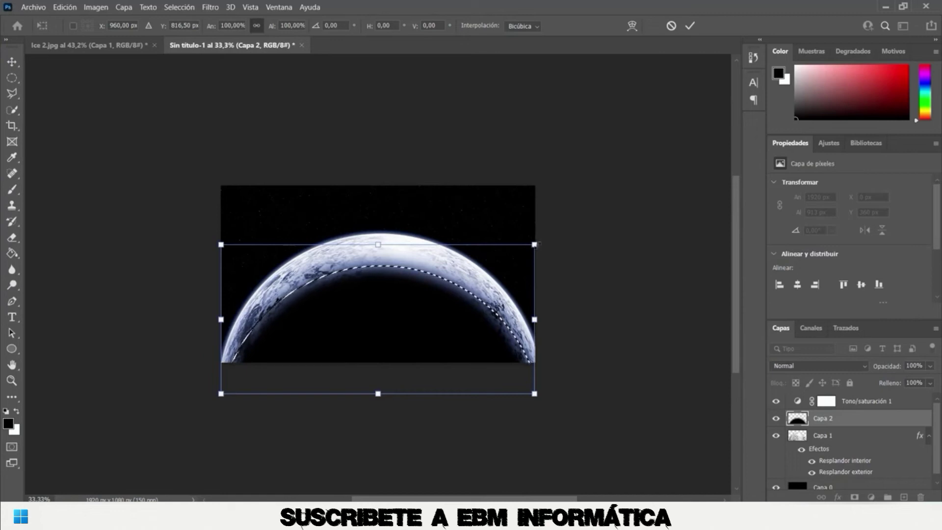
{"action": "left_click_drag", "start_coordinate": [540, 242], "coordinate": [629, 217]}
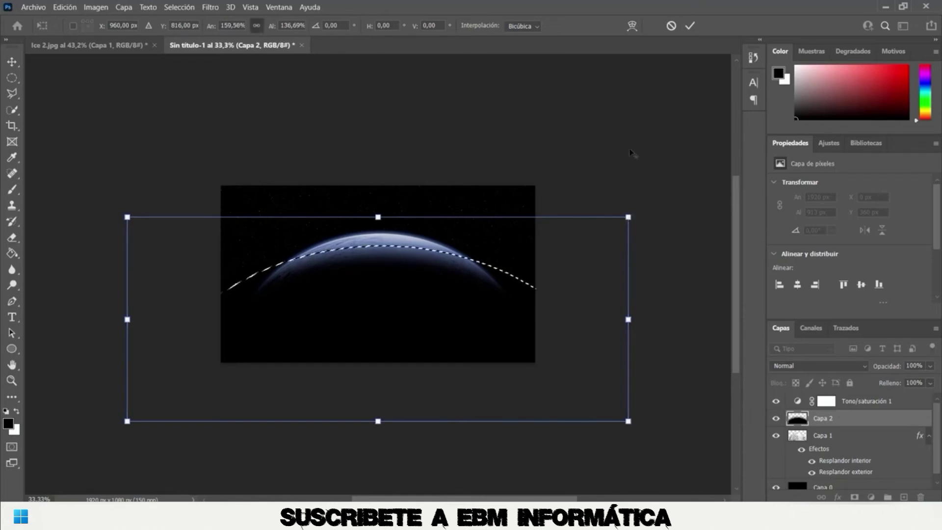
{"action": "left_click", "coordinate": [690, 25]}
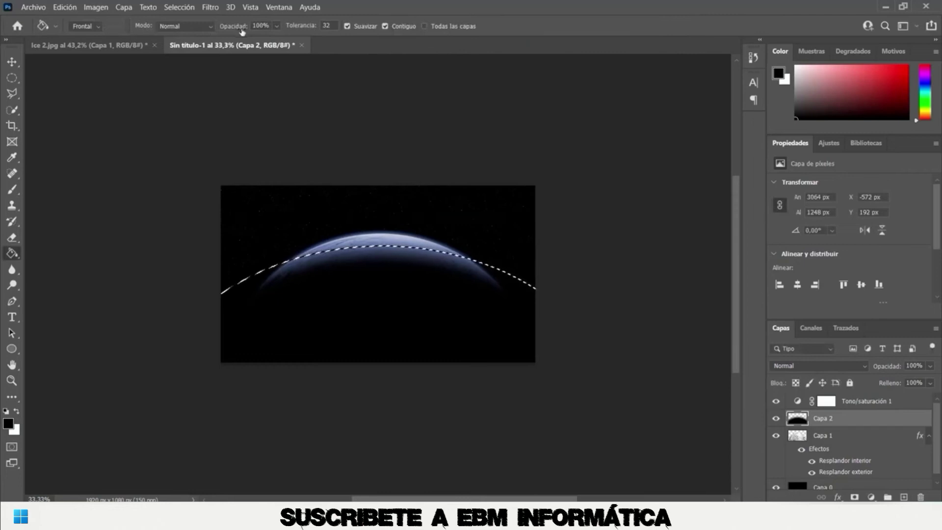
{"action": "double_click", "coordinate": [12, 366]}
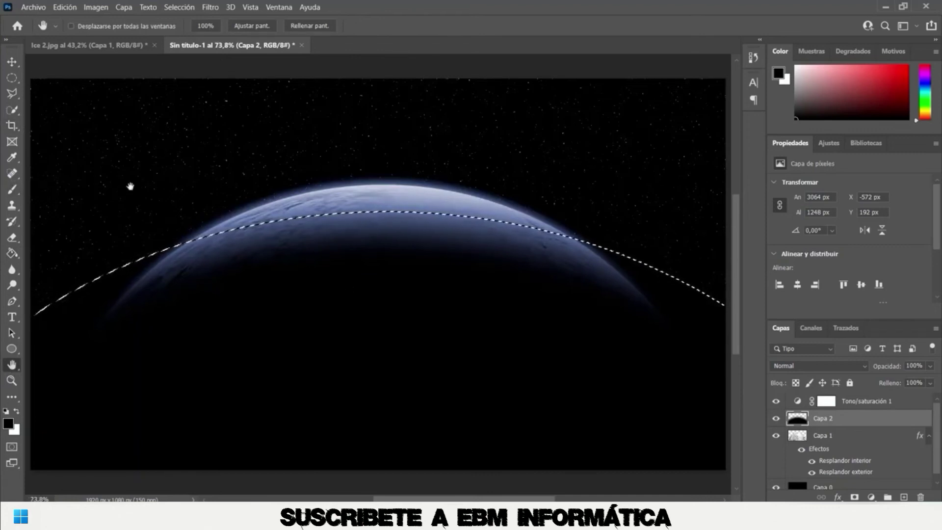
Free-transform the Capa 2 shadow about 80 px lower and commit it.
{"action": "left_click", "coordinate": [64, 7]}
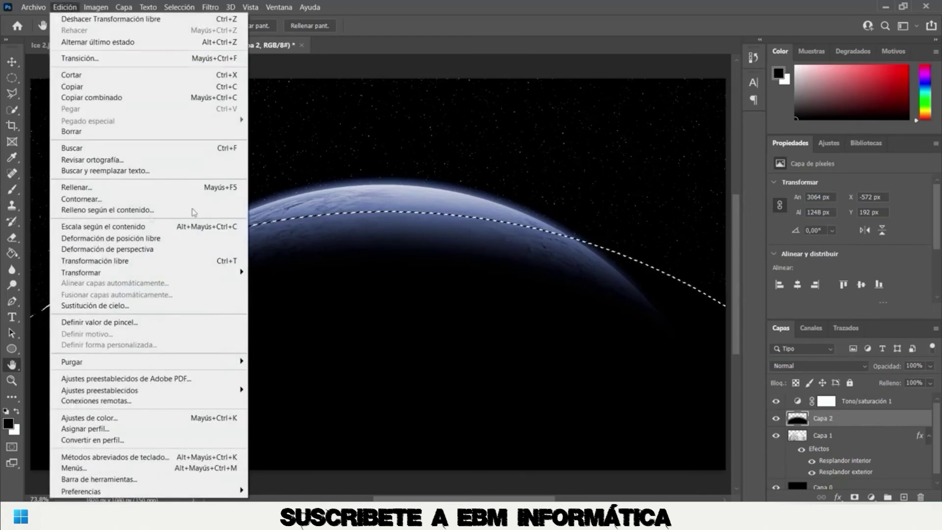
{"action": "left_click", "coordinate": [171, 260]}
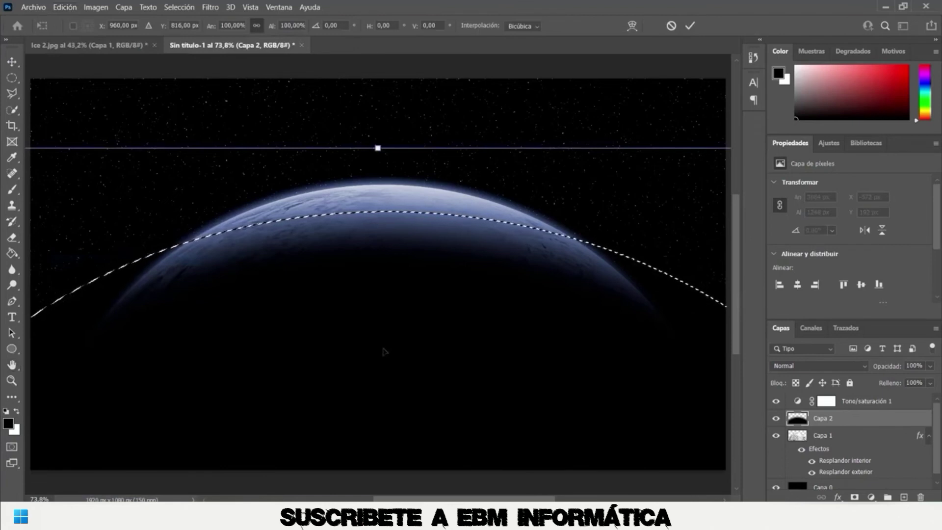
{"action": "left_click_drag", "start_coordinate": [384, 352], "coordinate": [386, 391]}
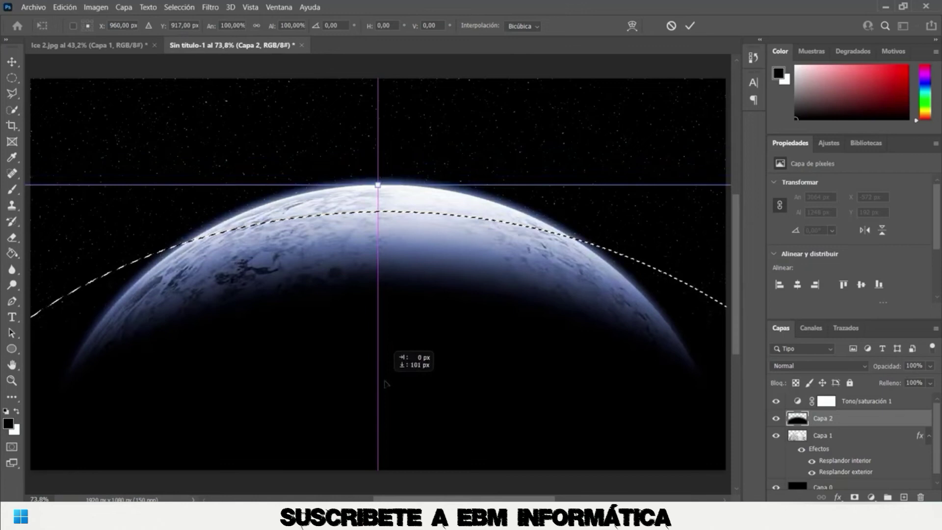
{"action": "left_click", "coordinate": [689, 26]}
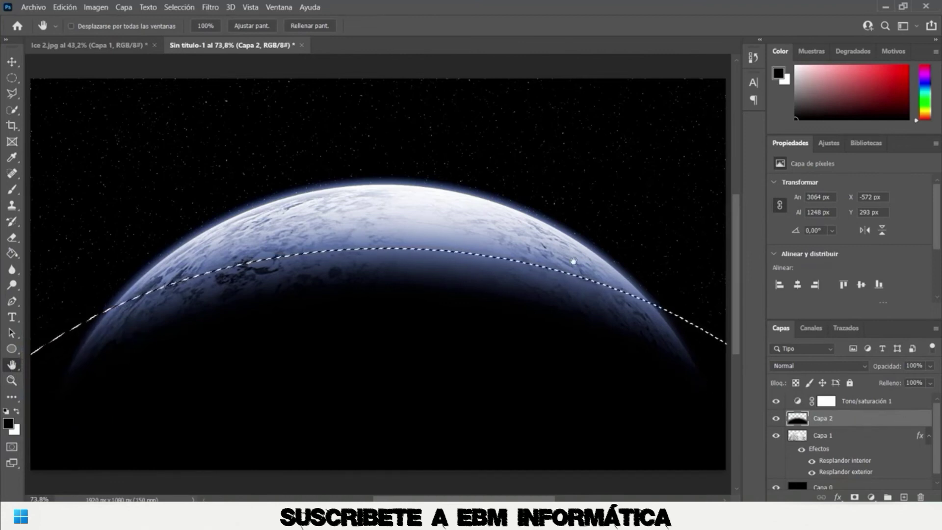
Deselect and add a new empty layer above the black background Capa 0.
{"action": "key", "text": "ctrl+d"}
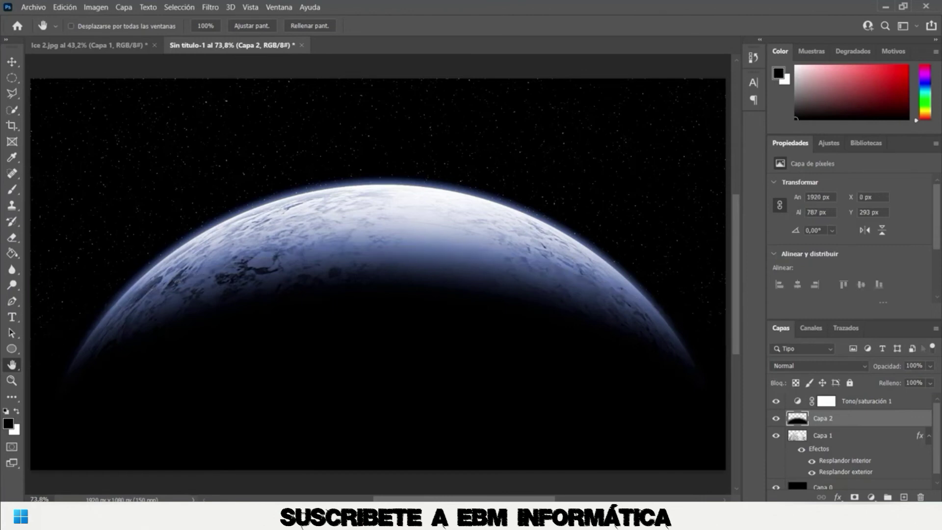
{"action": "scroll", "coordinate": [902, 458], "scroll_direction": "down", "scroll_amount": 1}
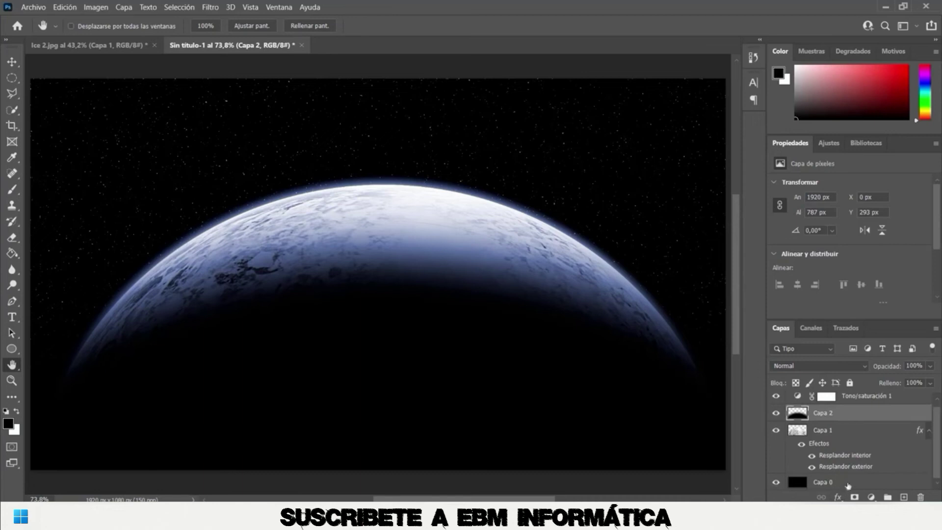
{"action": "left_click", "coordinate": [848, 484]}
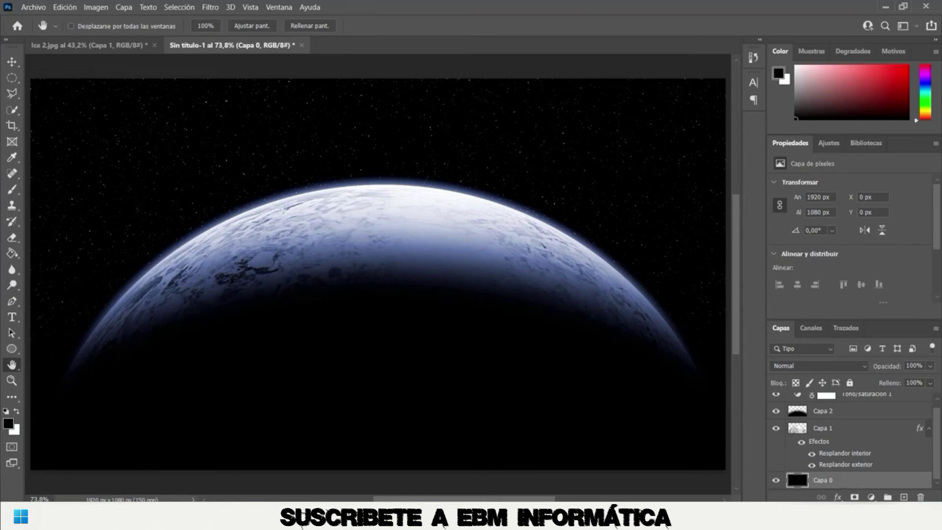
{"action": "left_click", "coordinate": [903, 497]}
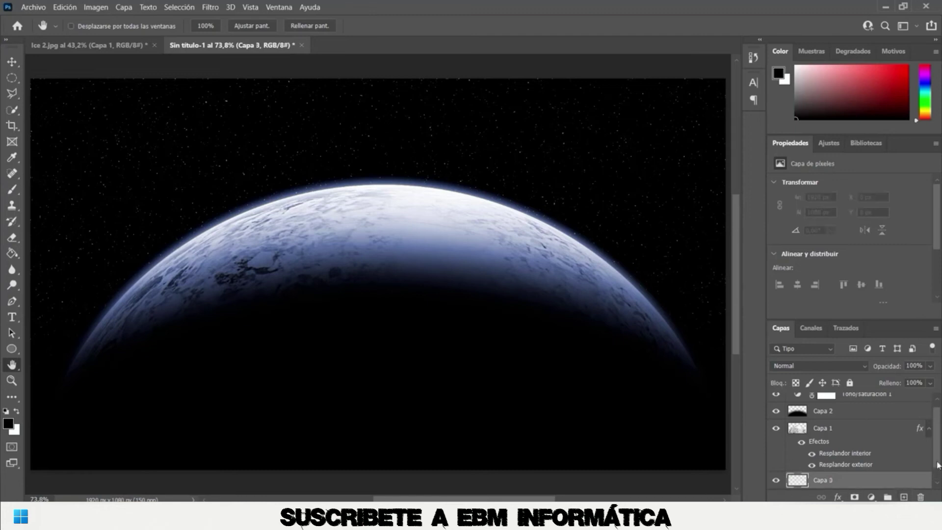
{"action": "scroll", "coordinate": [936, 468], "scroll_direction": "down", "scroll_amount": 1}
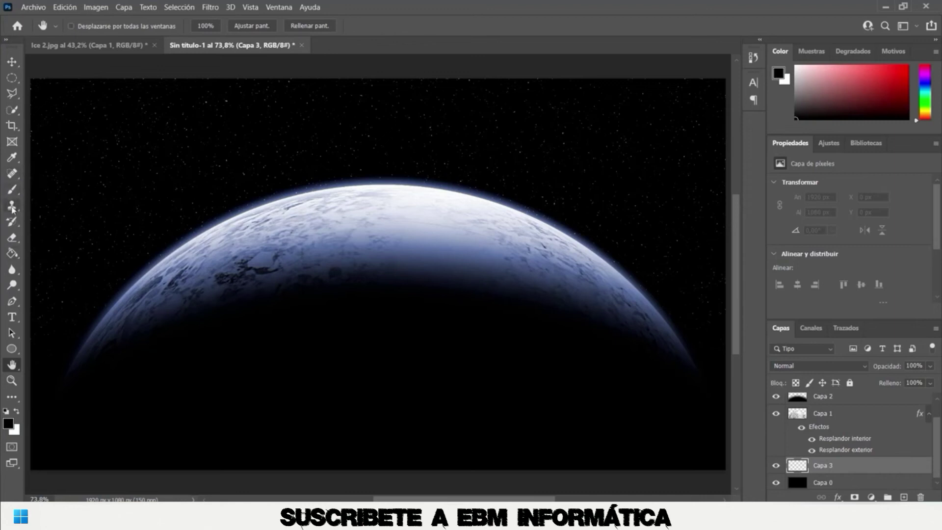
Set up a soft brush at 1100 px.
{"action": "left_click", "coordinate": [14, 191]}
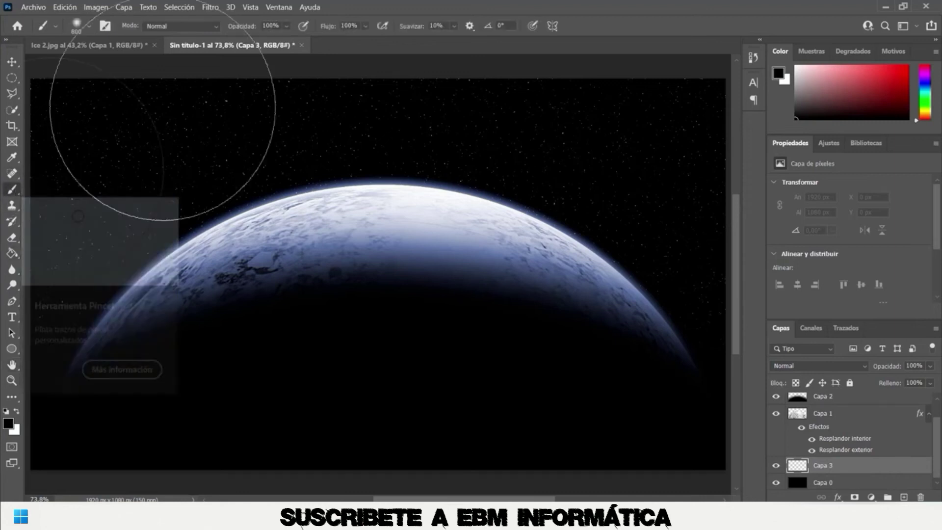
{"action": "left_click", "coordinate": [89, 26]}
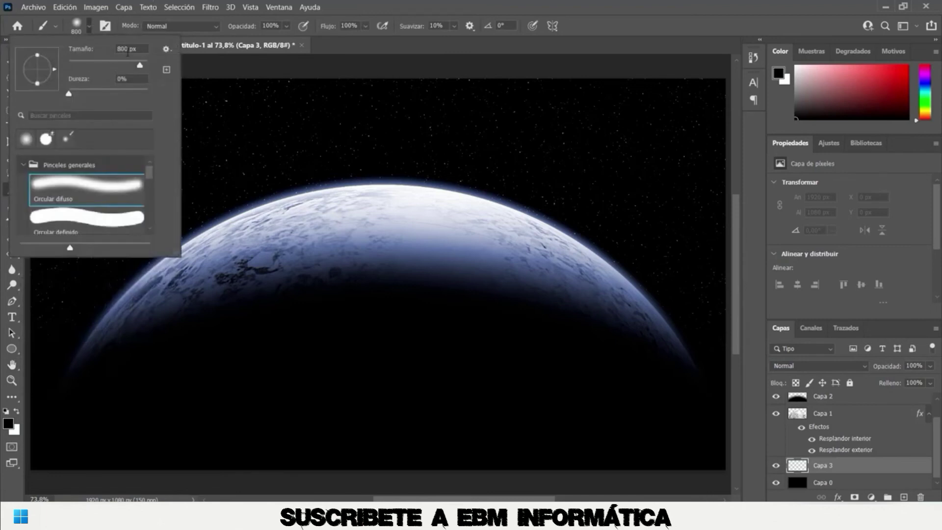
{"action": "left_click", "coordinate": [125, 49]}
{"action": "double_click", "coordinate": [147, 49]}
{"action": "type", "text": "11"}
{"action": "type", "text": "00"}
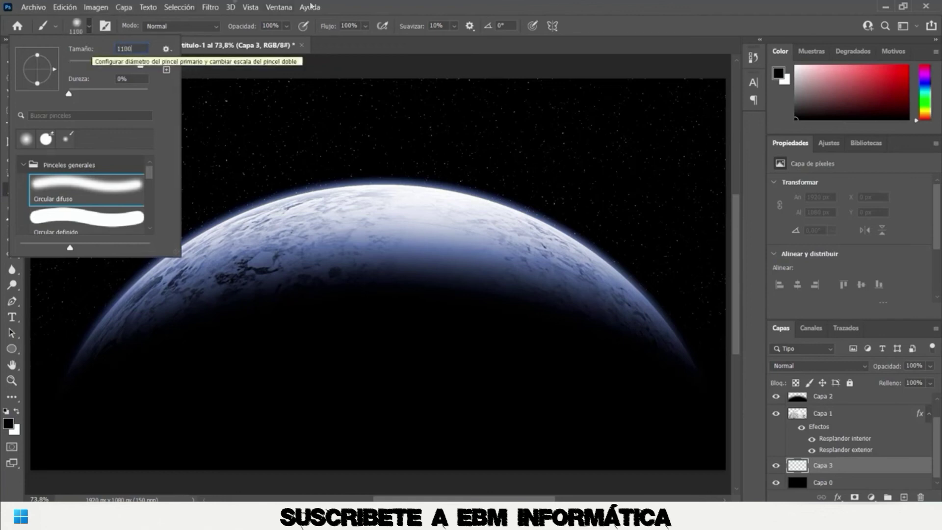
{"action": "key", "text": "Return"}
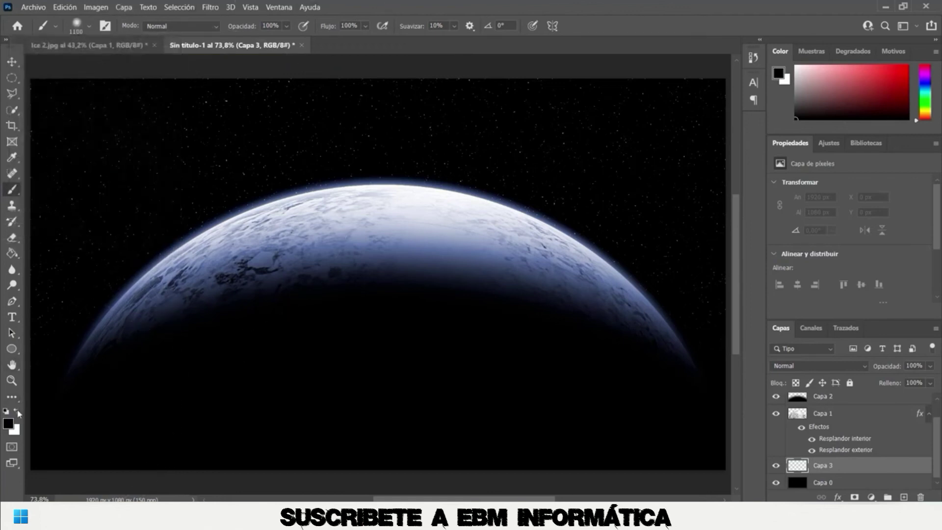
Paint a white glow at the top centre behind the planet's rim.
{"action": "left_click", "coordinate": [17, 412]}
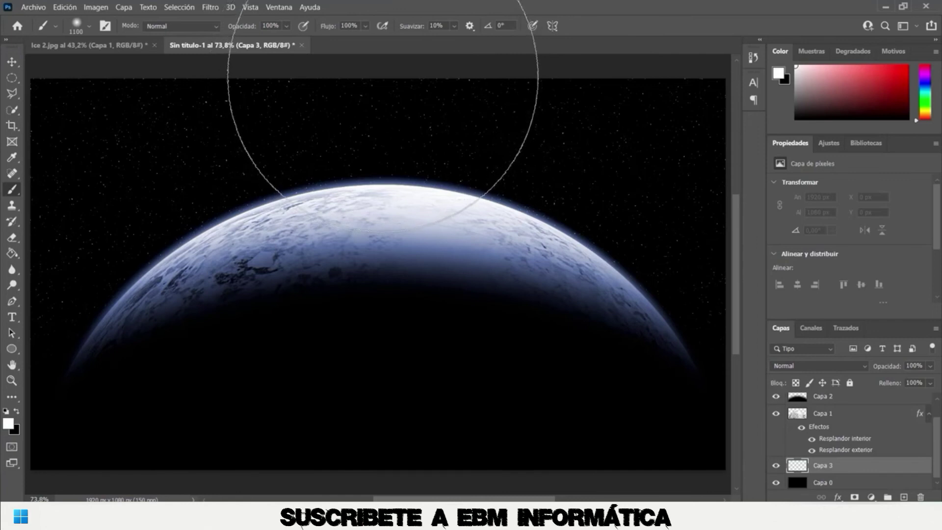
{"action": "left_click", "coordinate": [381, 74]}
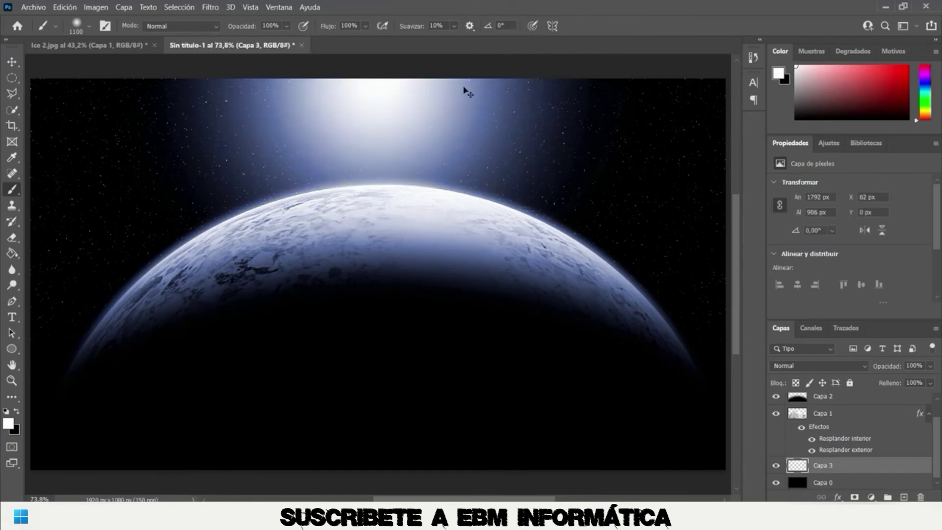
{"action": "key", "text": "ctrl+z"}
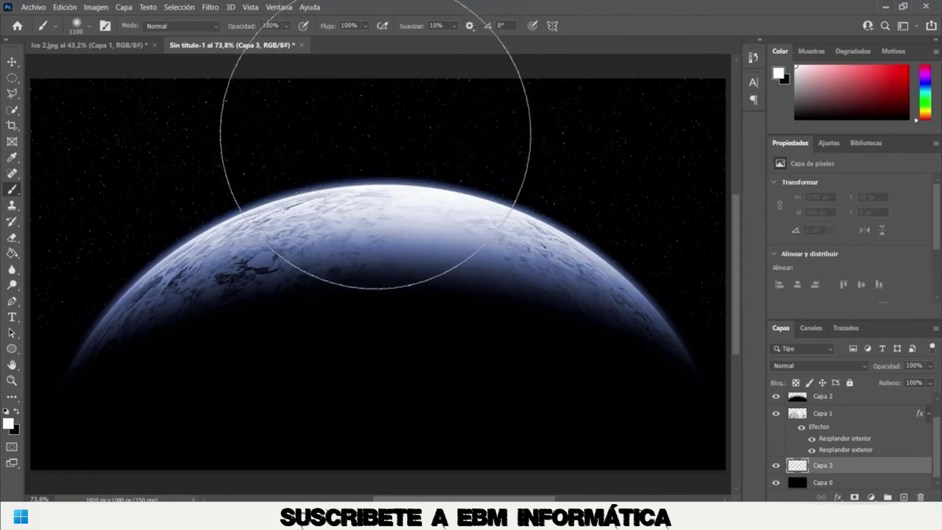
{"action": "left_click", "coordinate": [382, 131]}
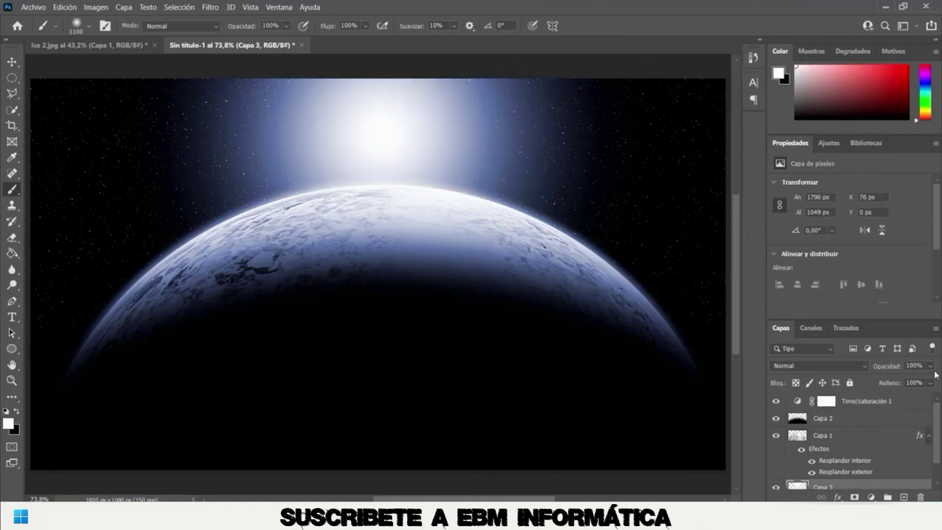
Stamp all visible layers into merged layer Capa 4 above Tono/saturación 1.
{"action": "left_click", "coordinate": [865, 402]}
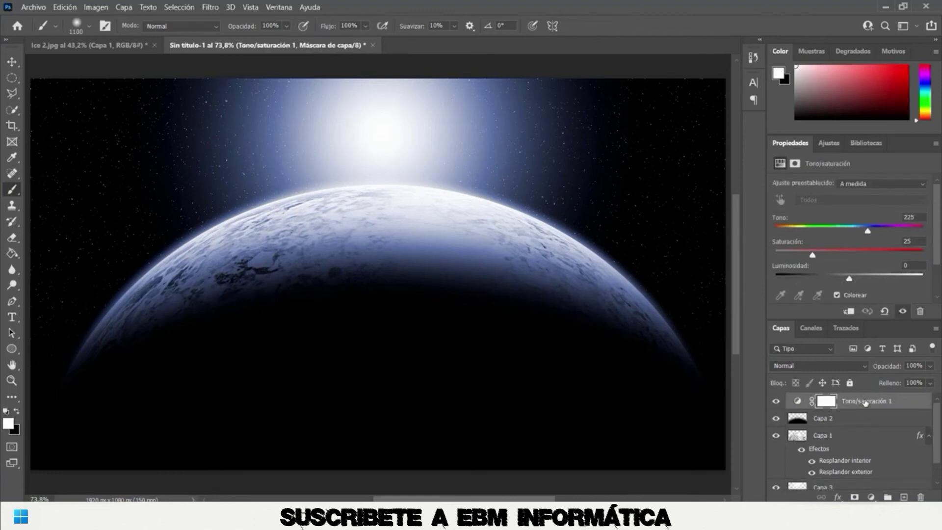
{"action": "key", "text": "ctrl+shift+alt+e"}
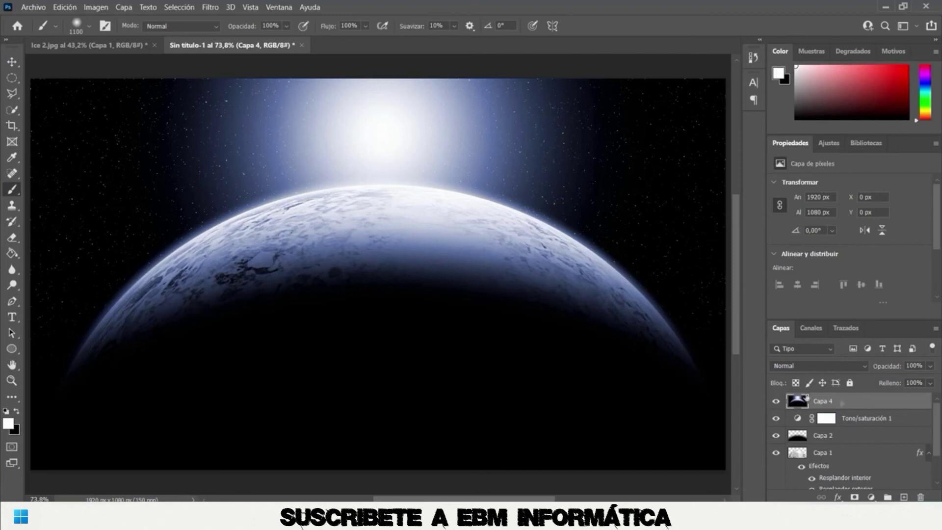
{"action": "left_click", "coordinate": [775, 402]}
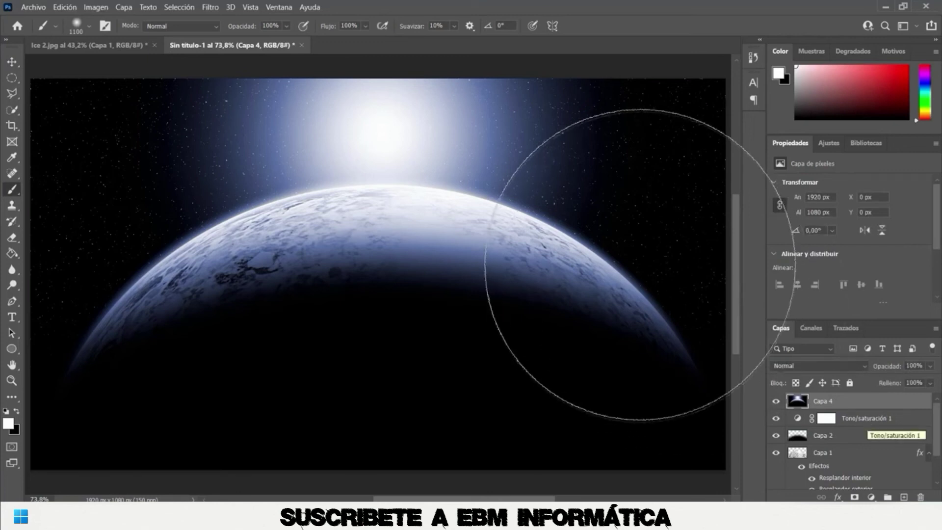
{"action": "left_click", "coordinate": [15, 65]}
Apply a Destello lens flare at 75% brightness, centred on the glow above the planet.
{"action": "left_click", "coordinate": [210, 7]}
{"action": "mouse_move", "coordinate": [287, 210]}
{"action": "left_click", "coordinate": [427, 249]}
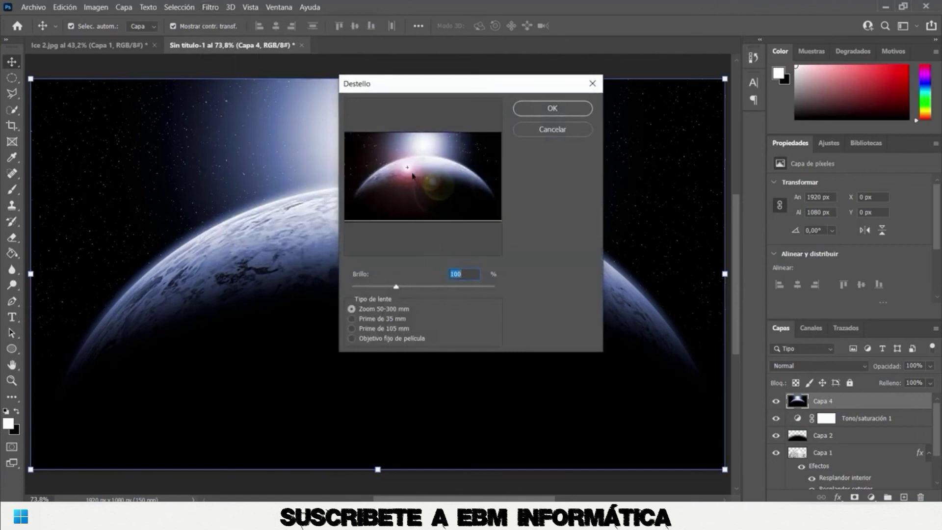
{"action": "left_click_drag", "start_coordinate": [407, 173], "coordinate": [425, 155]}
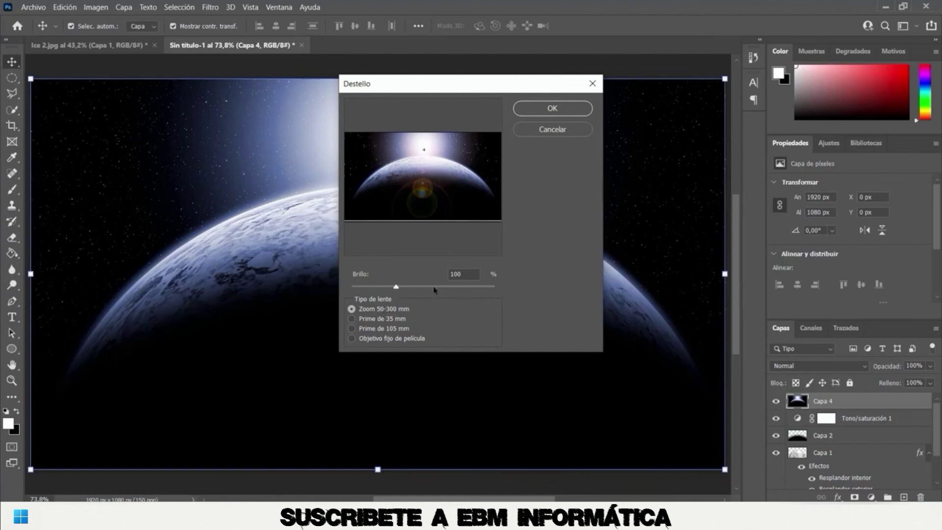
{"action": "double_click", "coordinate": [449, 274]}
{"action": "type", "text": "75"}
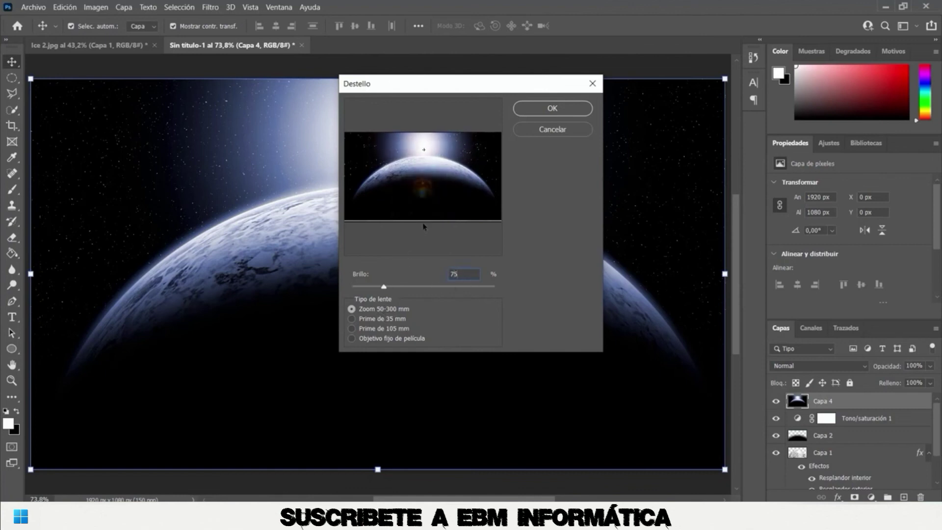
{"action": "left_click", "coordinate": [552, 109]}
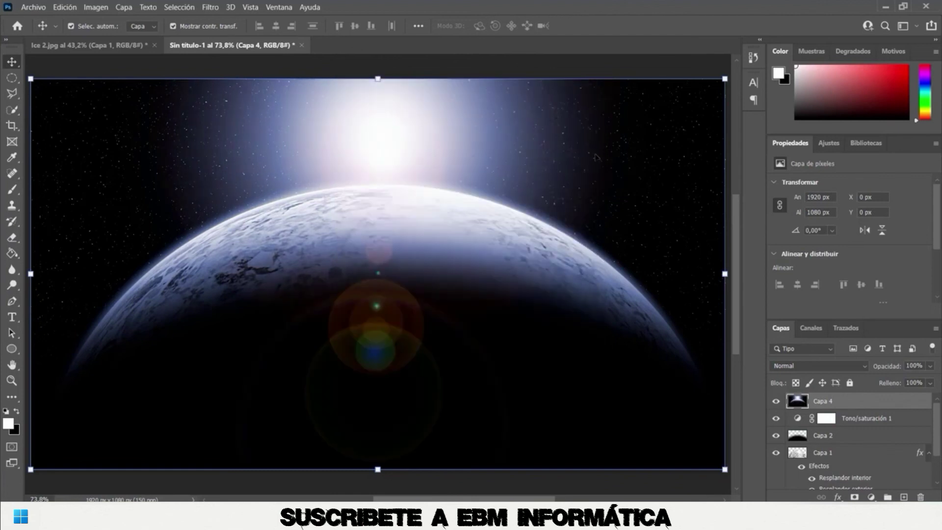